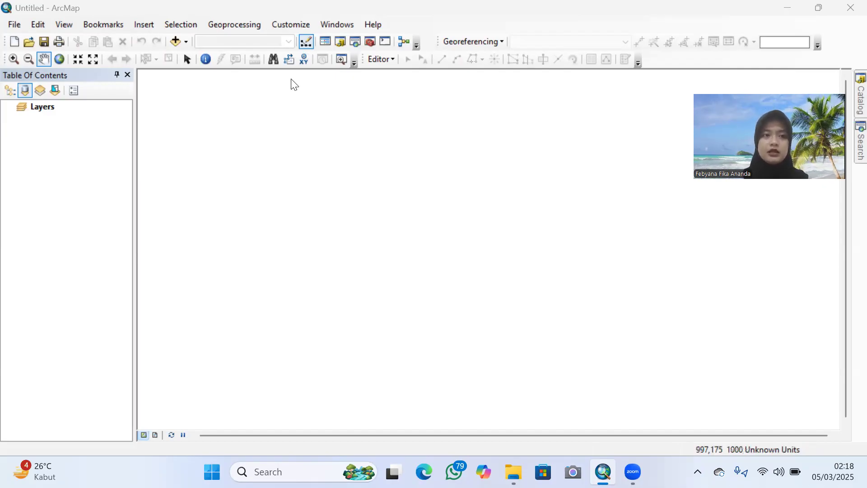
Step: Add ADMINISTRASI_AR_DESAKEL from the Kota Semarang geodatabase's BatasWilayah dataset as a map layer
left_click(174, 41)
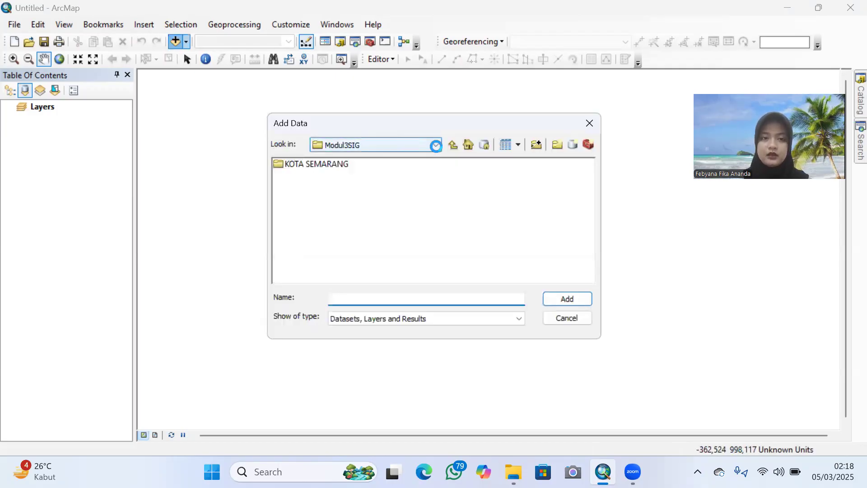
double_click(323, 163)
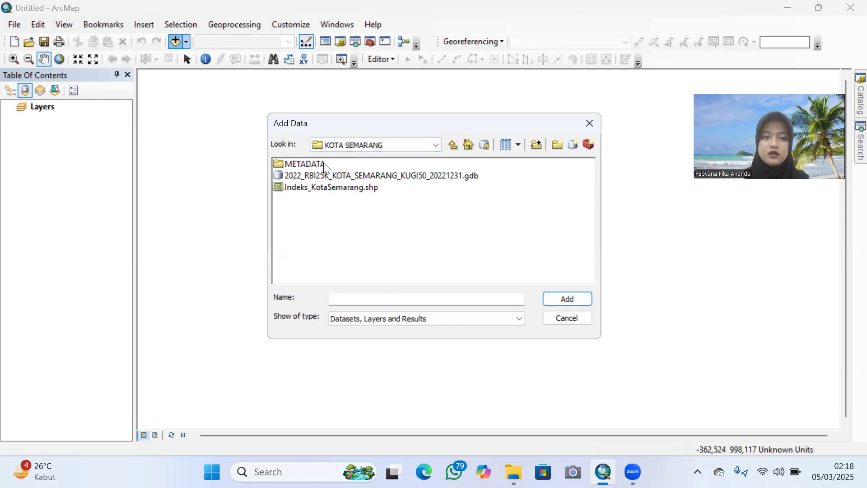
double_click(326, 176)
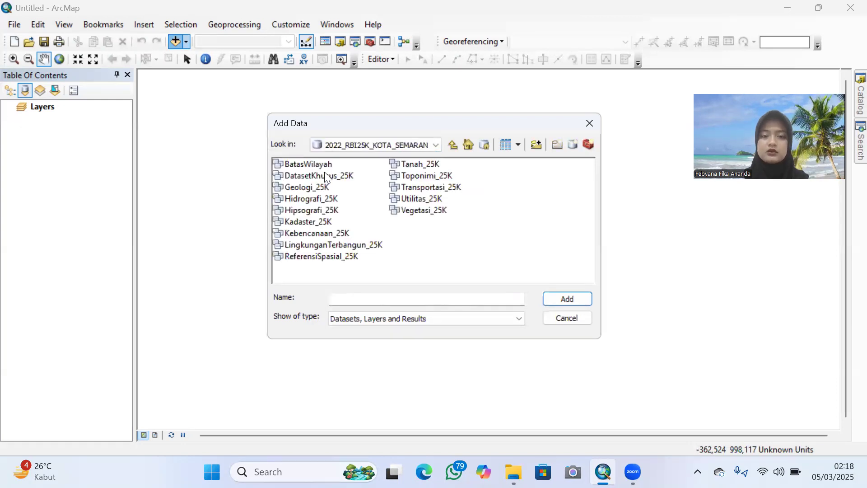
double_click(319, 165)
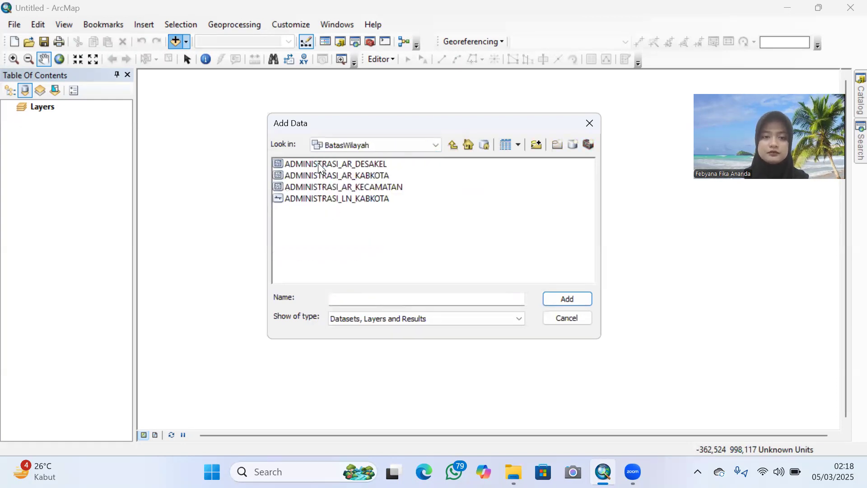
left_click(318, 163)
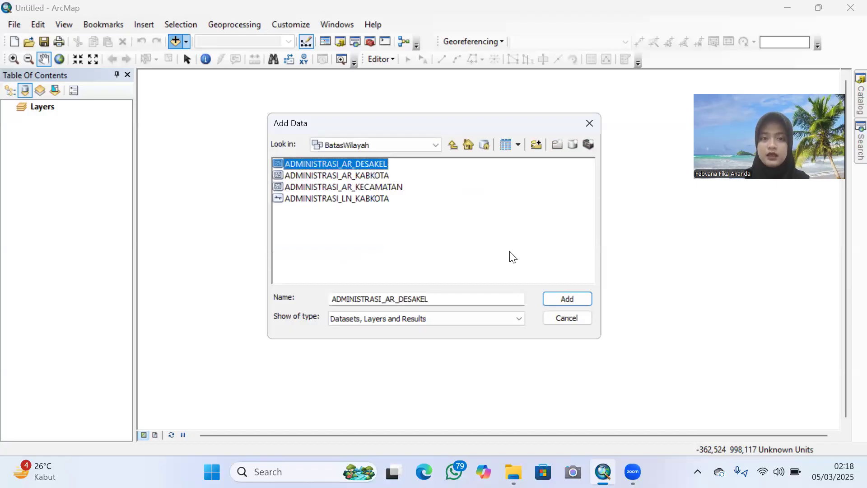
left_click(558, 300)
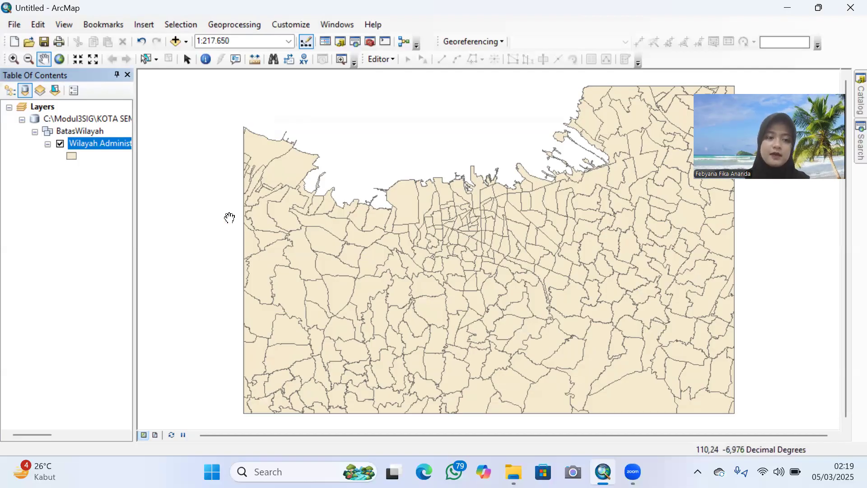
Step: Sort the village attribute table by Kecamatan, select the 16 Boja rows, then close the table
right_click(111, 142)
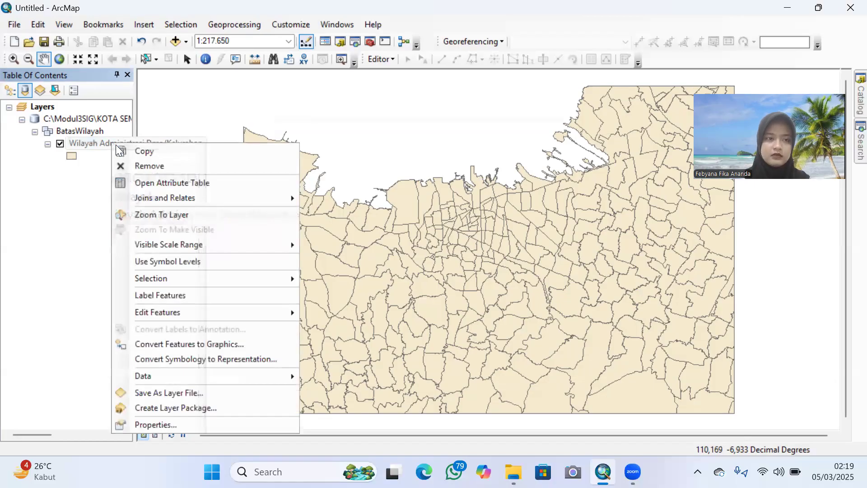
left_click(159, 182)
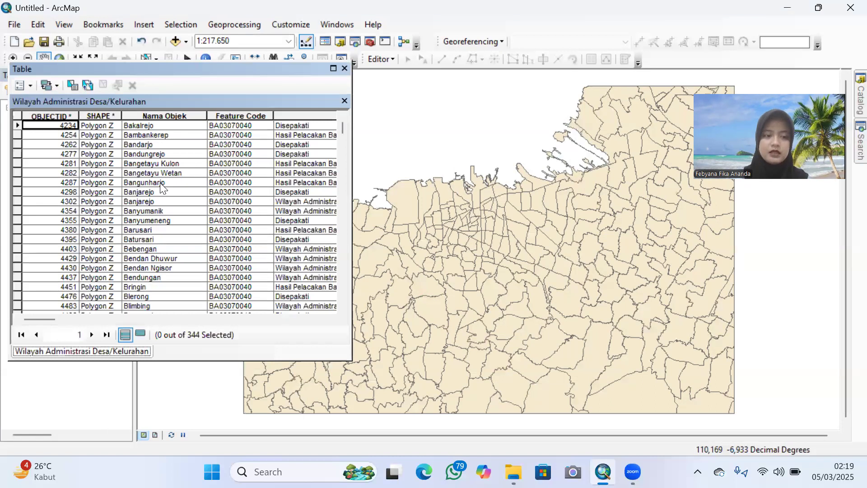
left_click_drag(59, 317, 214, 313)
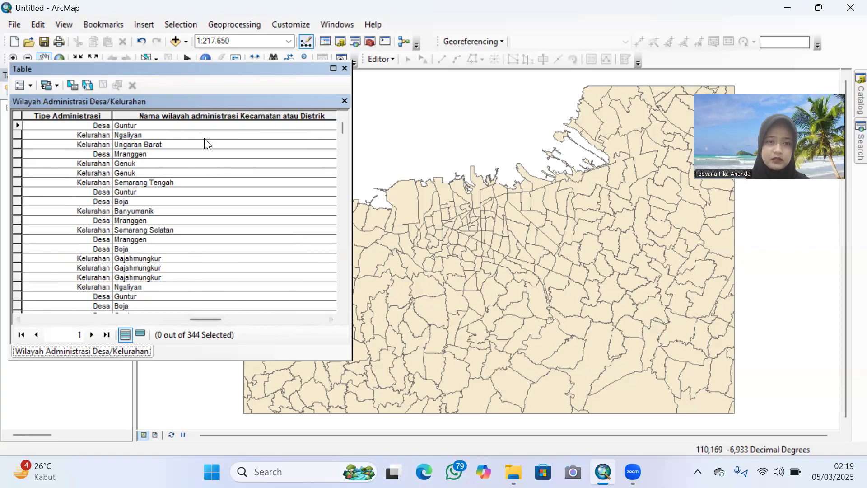
left_click(197, 117)
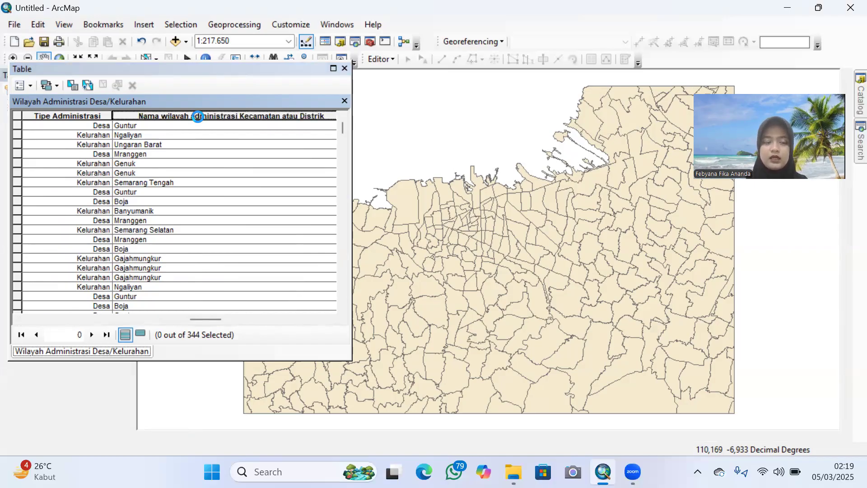
right_click(198, 117)
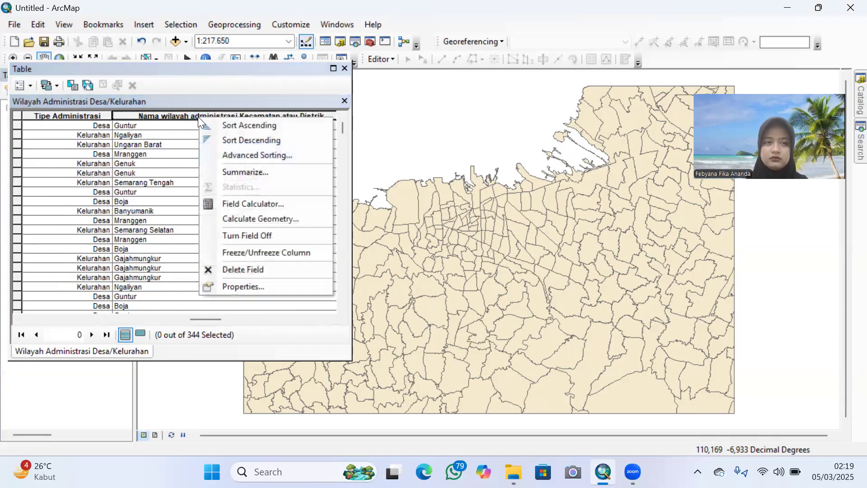
left_click(221, 128)
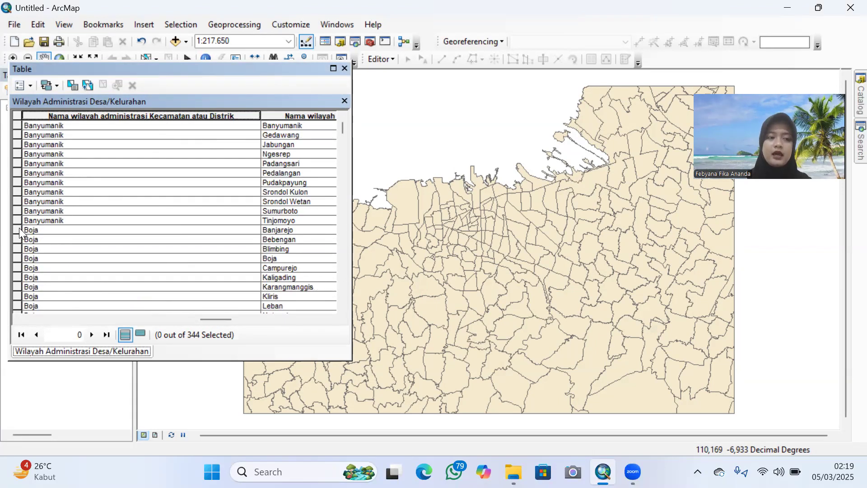
left_click_drag(19, 228, 45, 229)
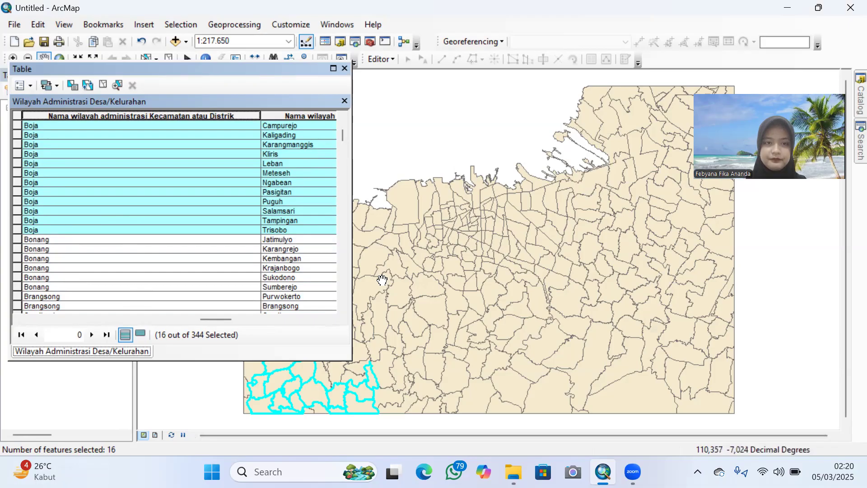
left_click(344, 69)
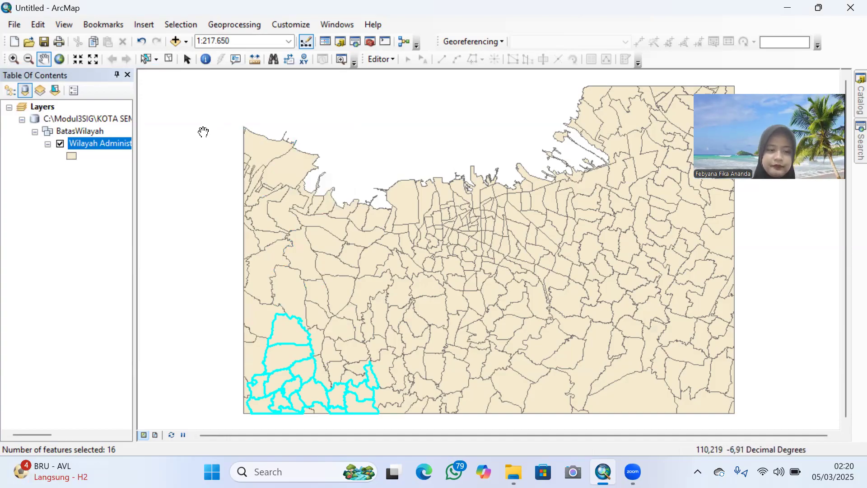
Step: Export the selected villages as boja.shp in Modul3SIG and add the result to the map
right_click(108, 145)
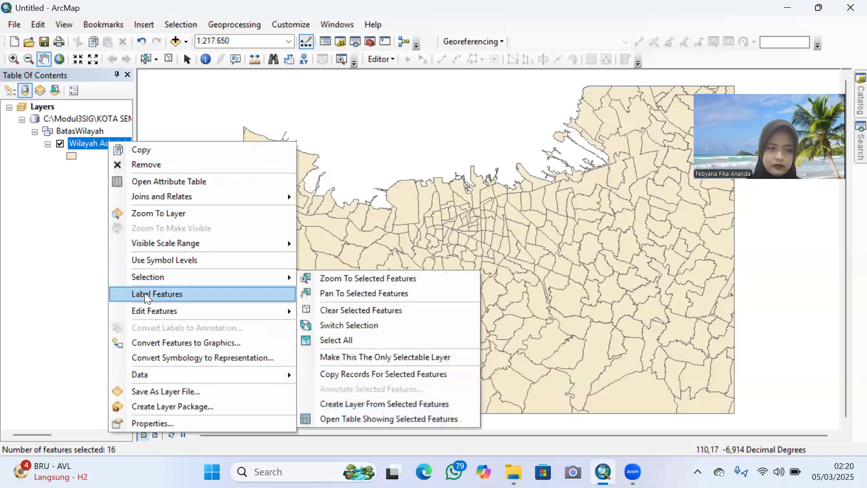
mouse_move(190, 373)
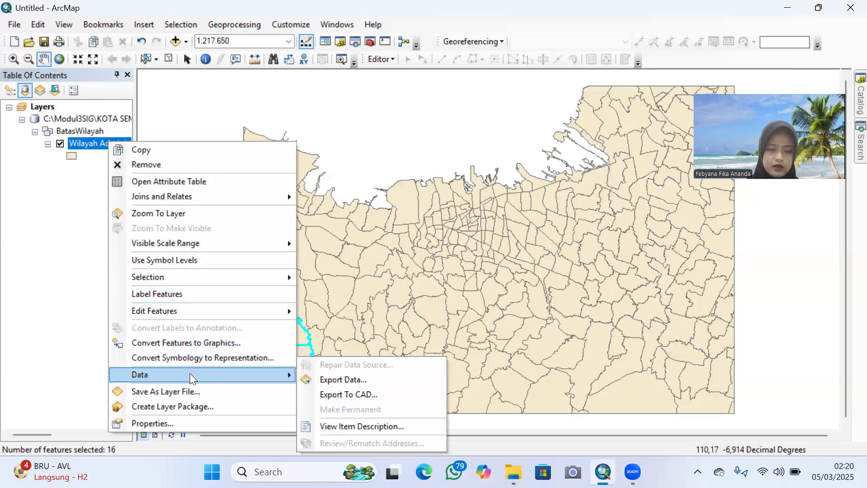
left_click(307, 375)
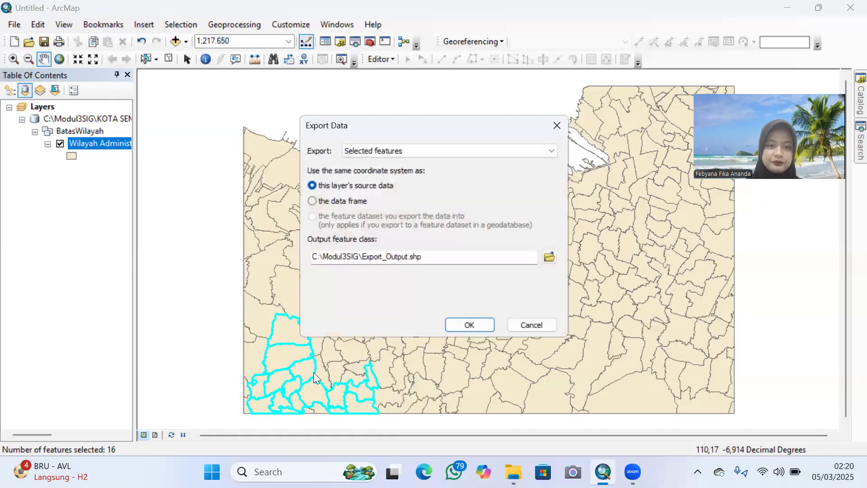
left_click(398, 258)
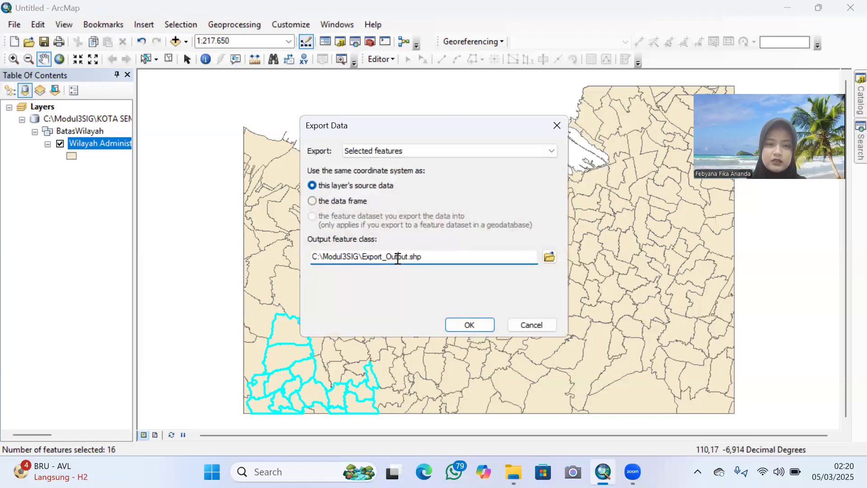
left_click(546, 252)
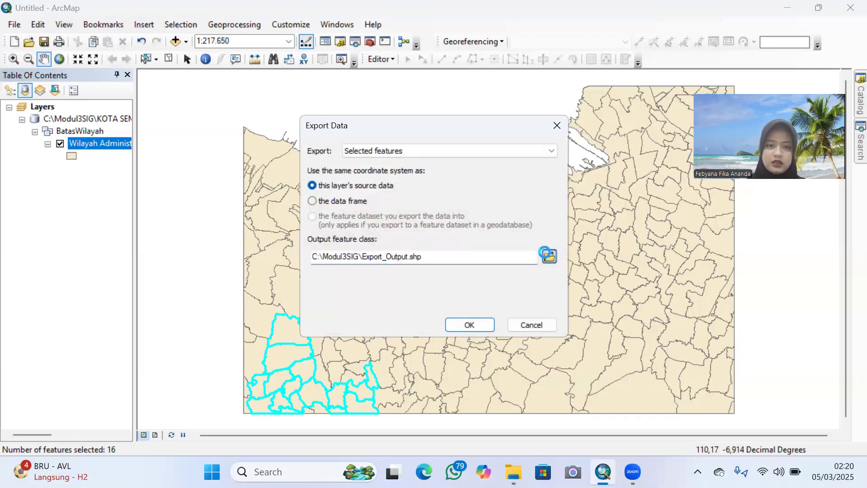
left_click_drag(383, 300, 328, 301)
type("boja.shp")
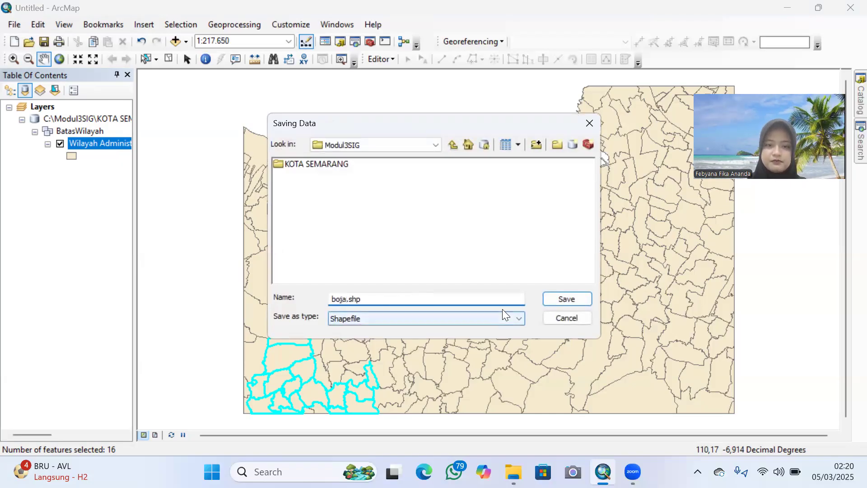
left_click(566, 299)
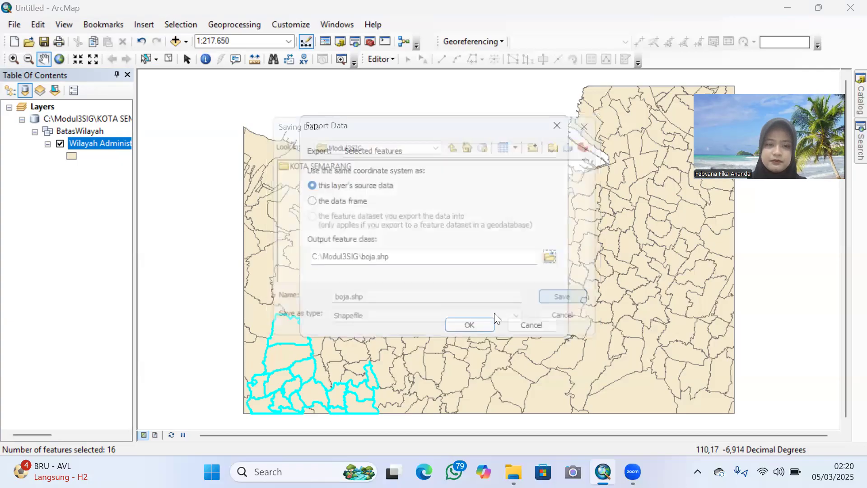
left_click(476, 320)
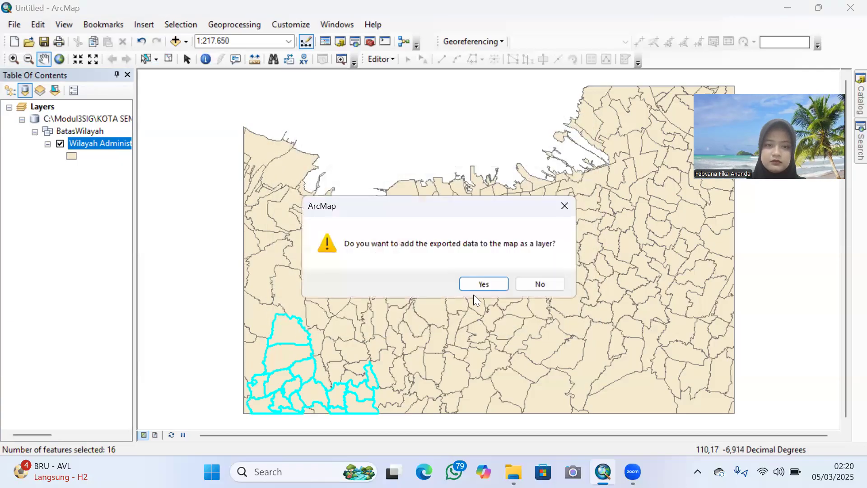
left_click(473, 287)
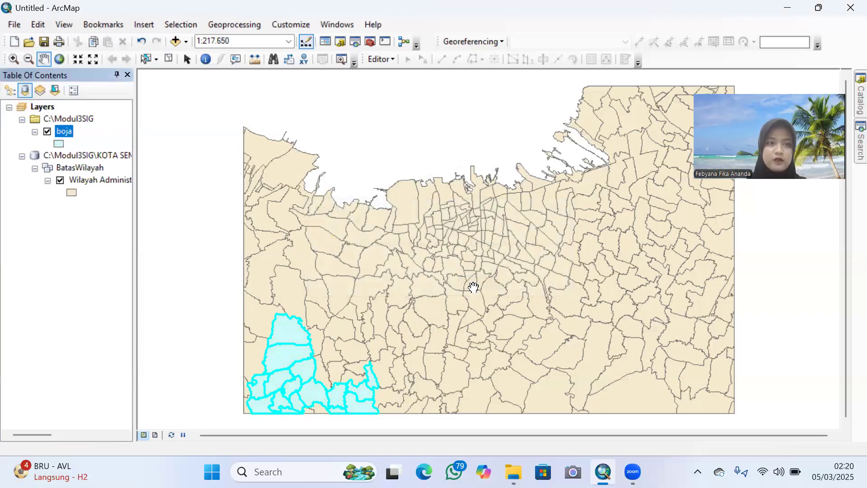
Step: Hide the full village boundary layer and zoom in on the boja villages
left_click(60, 183)
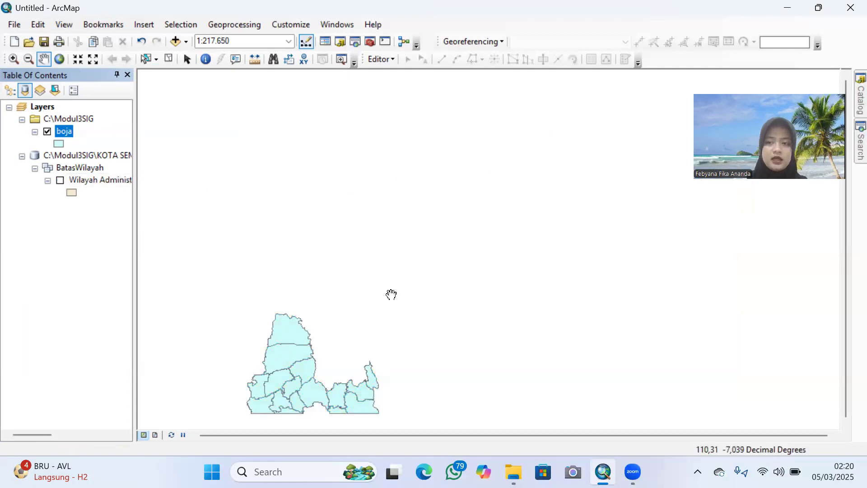
scroll(547, 269, "down", 1)
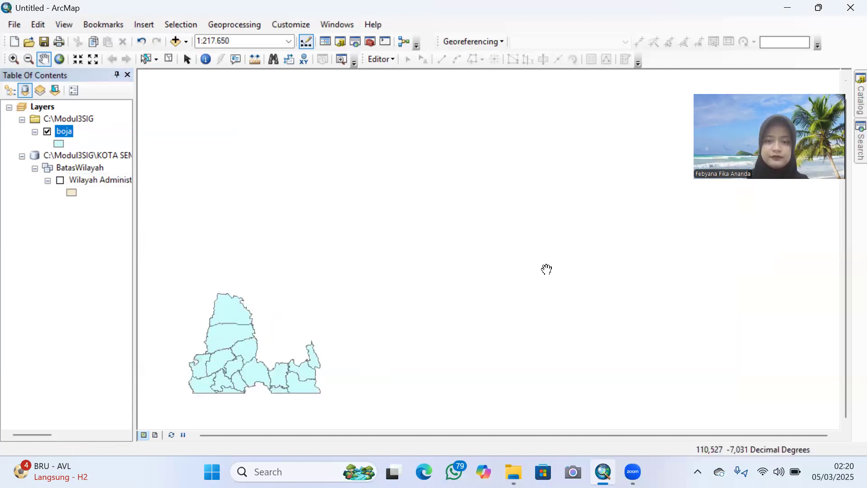
scroll(547, 270, "down", 1)
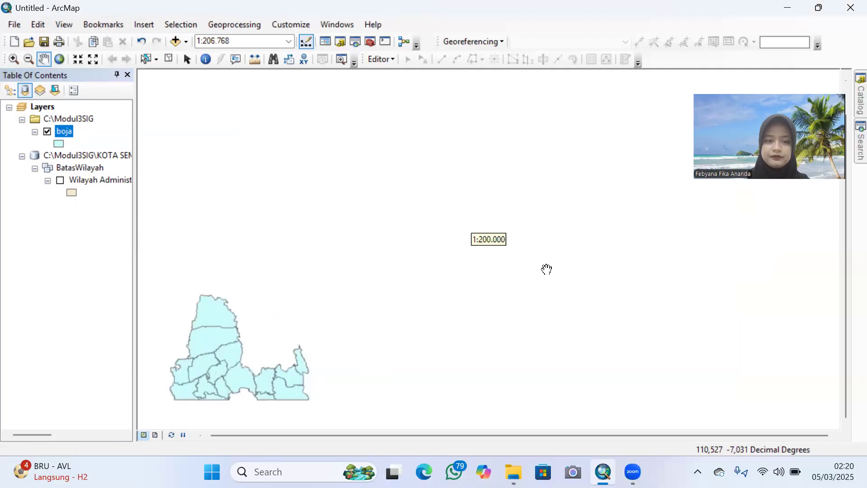
scroll(547, 270, "down", 1)
scroll(547, 270, "down", 1)
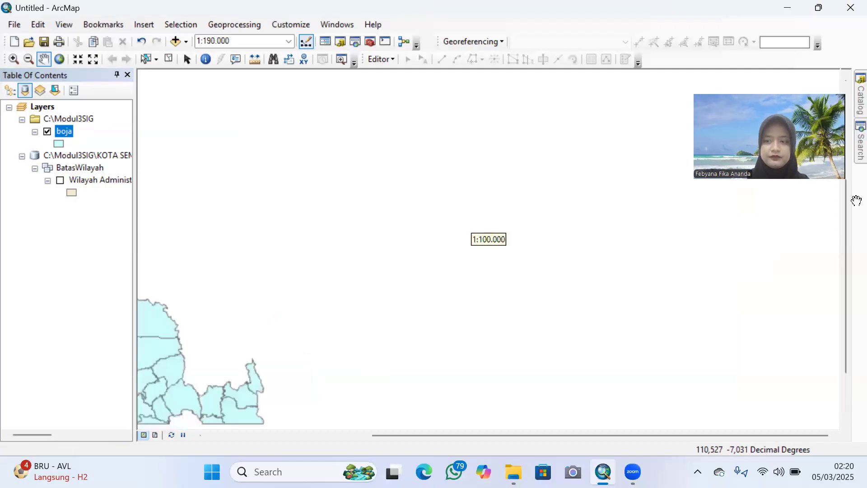
Step: Return to full extent, then zoom to 1:80.000 with the boja polygons centred
left_click(60, 65)
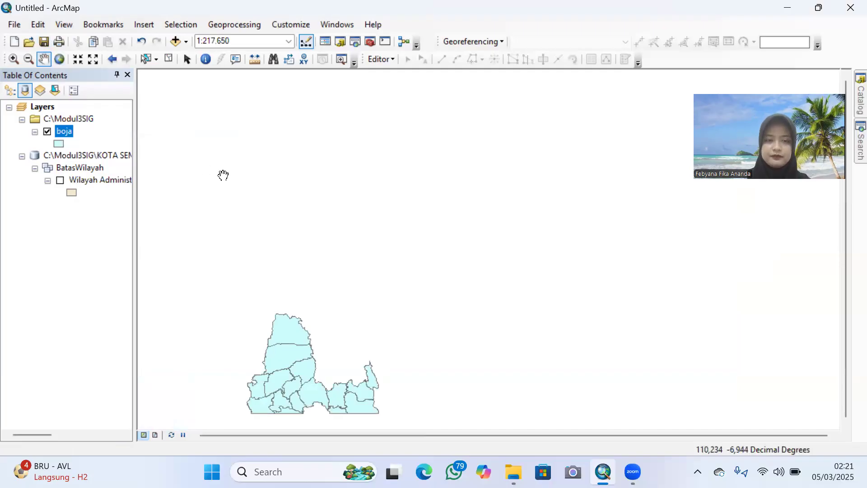
scroll(224, 176, "down", 1)
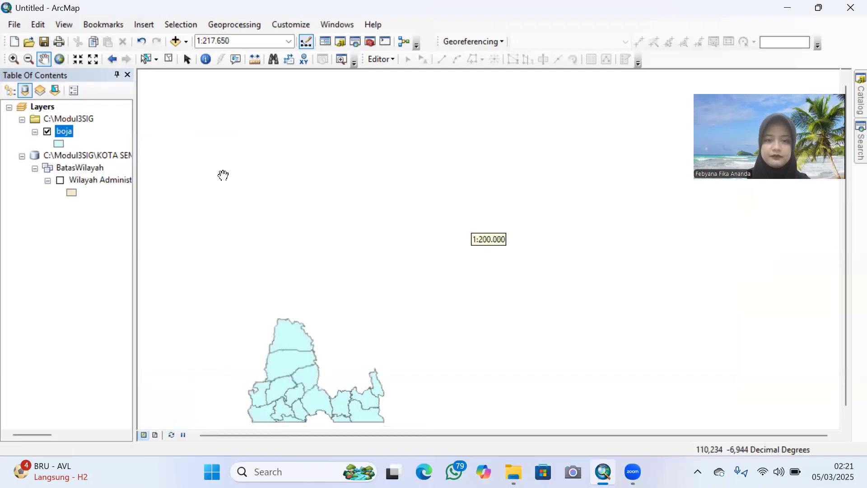
scroll(223, 175, "down", 1)
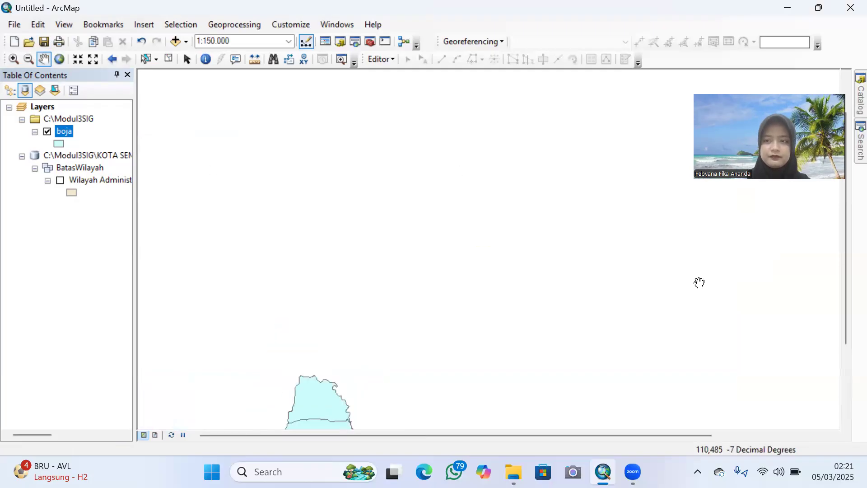
left_click_drag(846, 252, 846, 369)
scroll(576, 315, "down", 1)
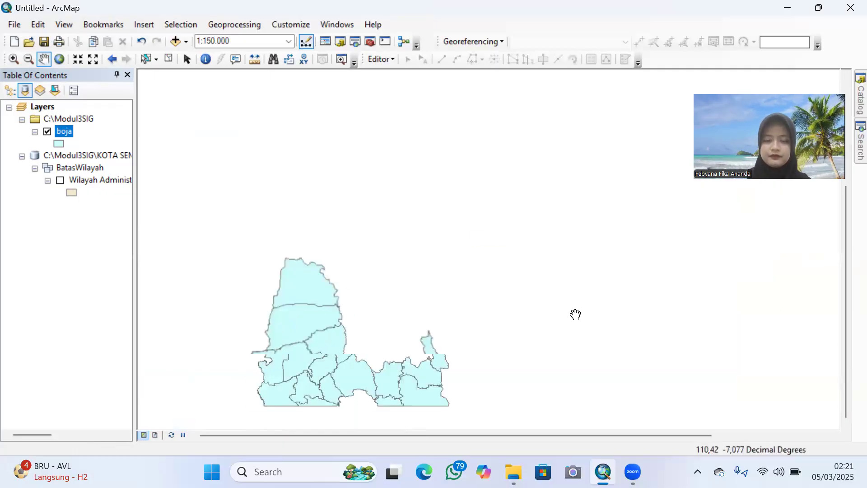
scroll(576, 315, "down", 2)
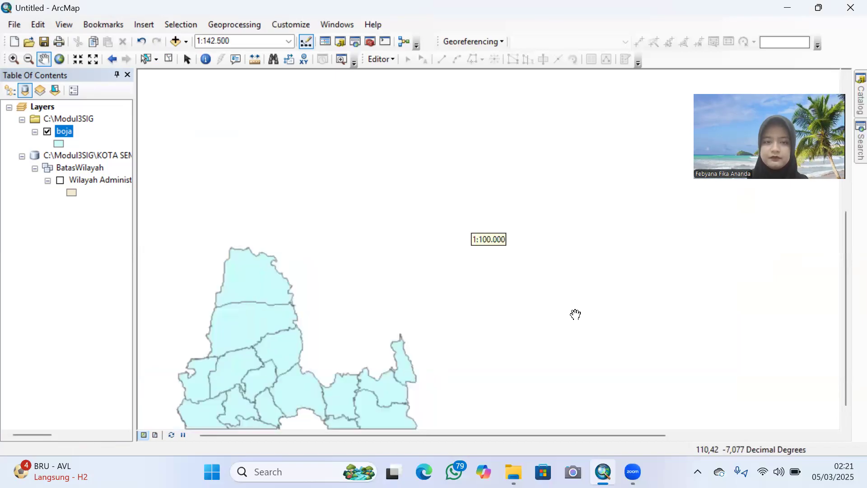
scroll(575, 315, "down", 1)
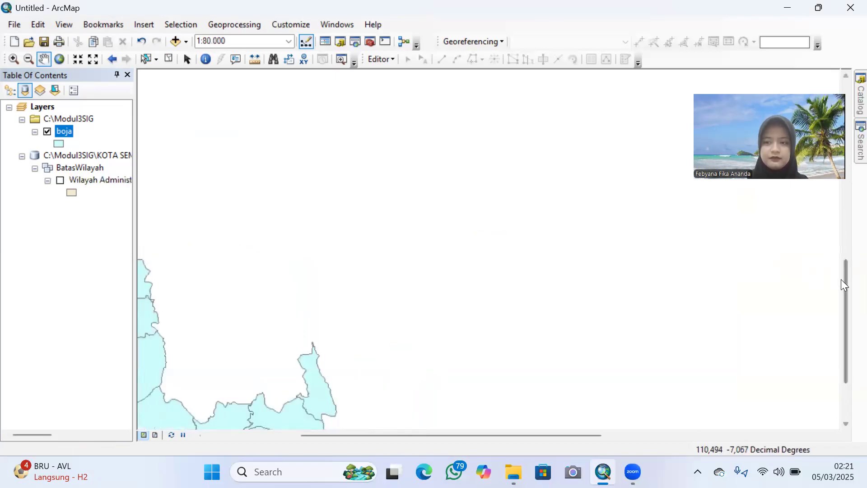
left_click_drag(845, 282, 844, 319)
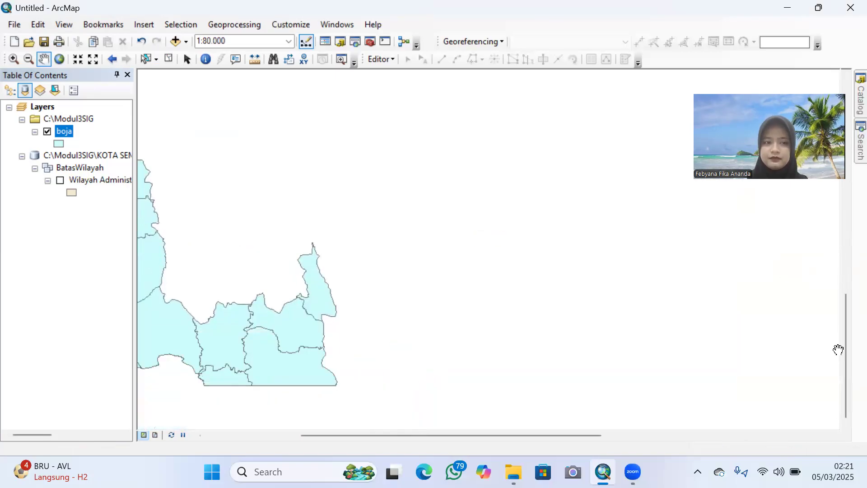
left_click_drag(514, 433, 396, 439)
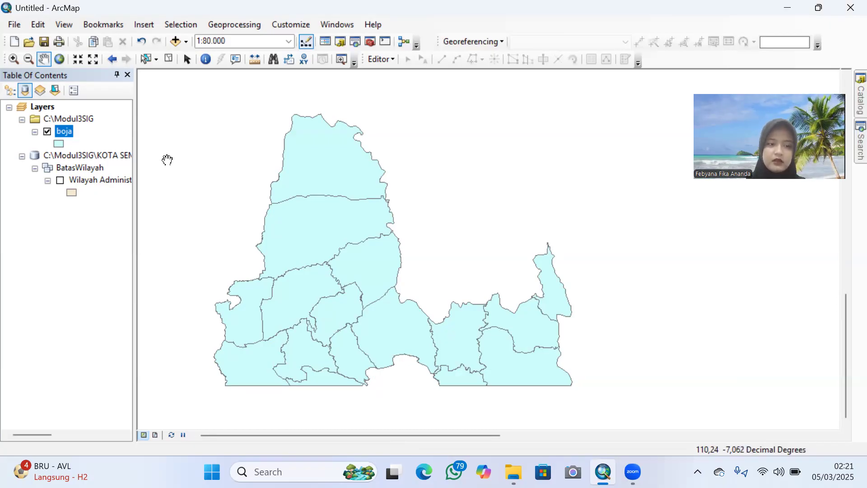
Step: Add the JEMBATAN_PT_25K bridge points from Transportasi_25K to the map
left_click(172, 41)
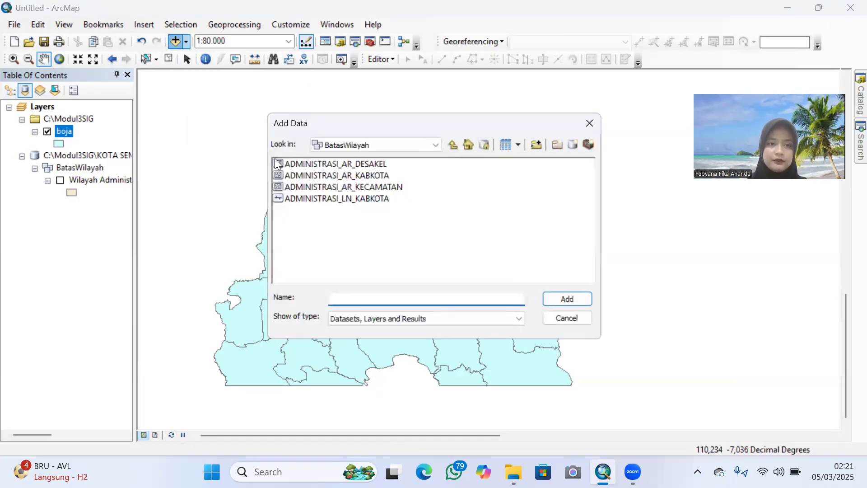
left_click(453, 143)
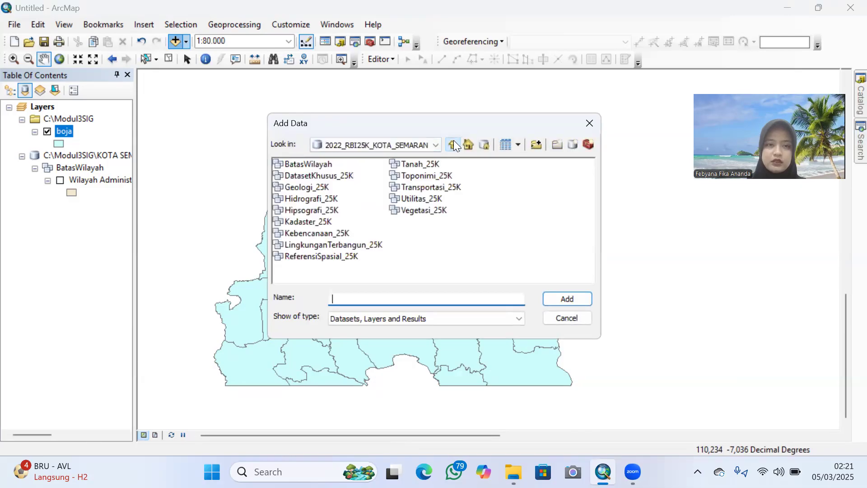
double_click(440, 191)
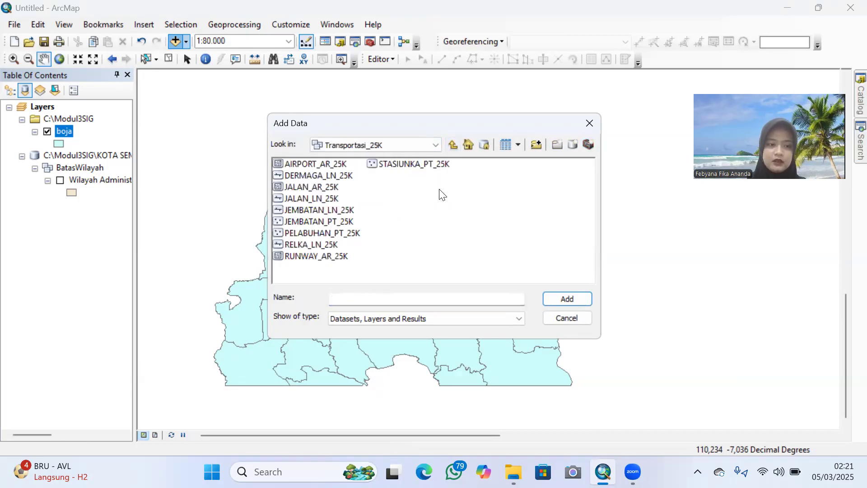
left_click(343, 222)
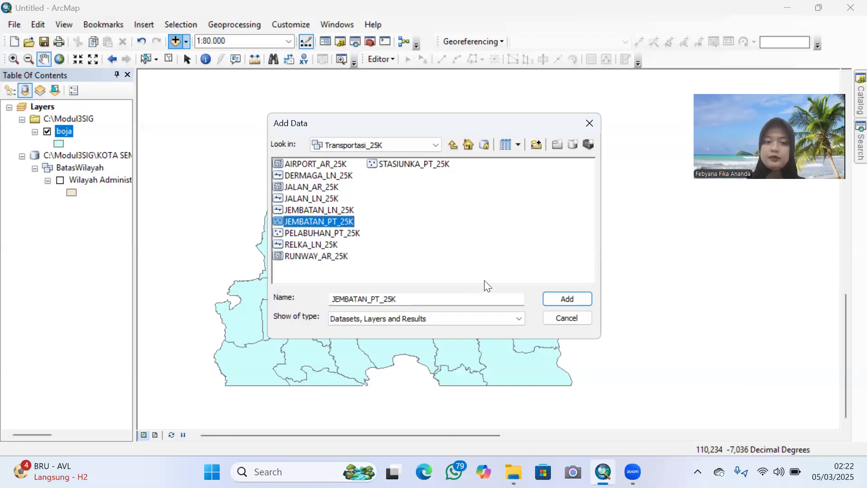
left_click(567, 299)
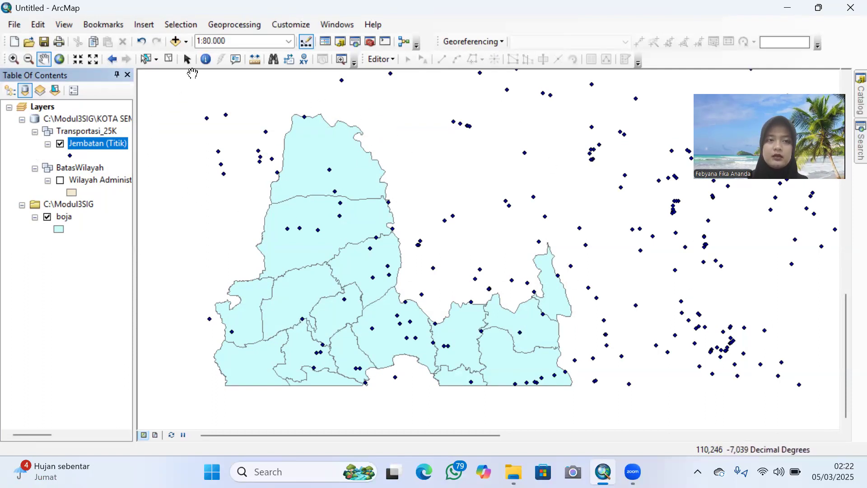
Step: Clip Jembatan (Titik) with boja, saving the output as clip_jembatan in Modul3SIG
left_click(235, 25)
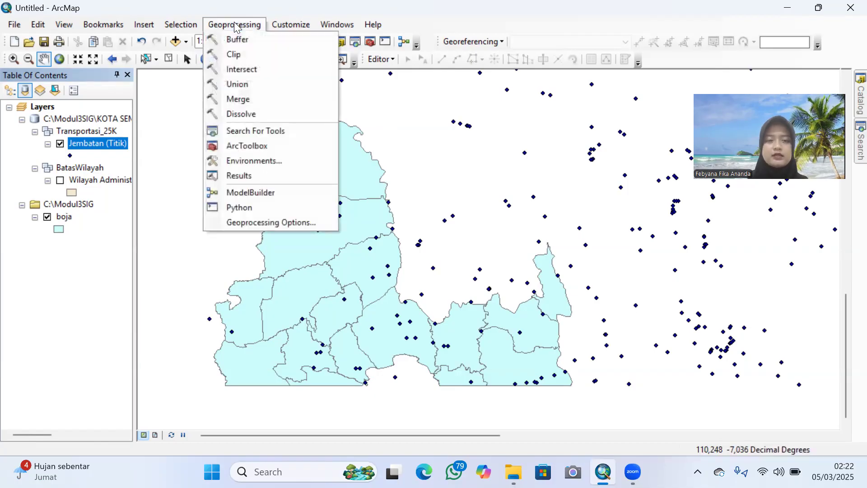
left_click(235, 54)
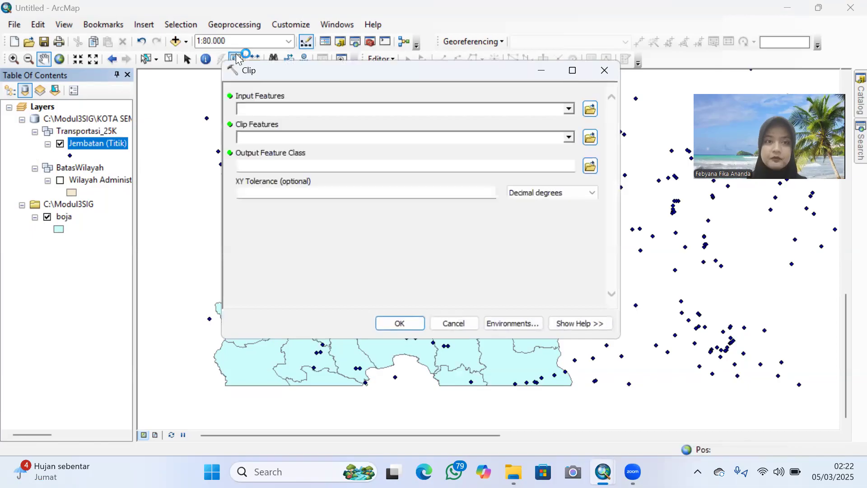
left_click(567, 108)
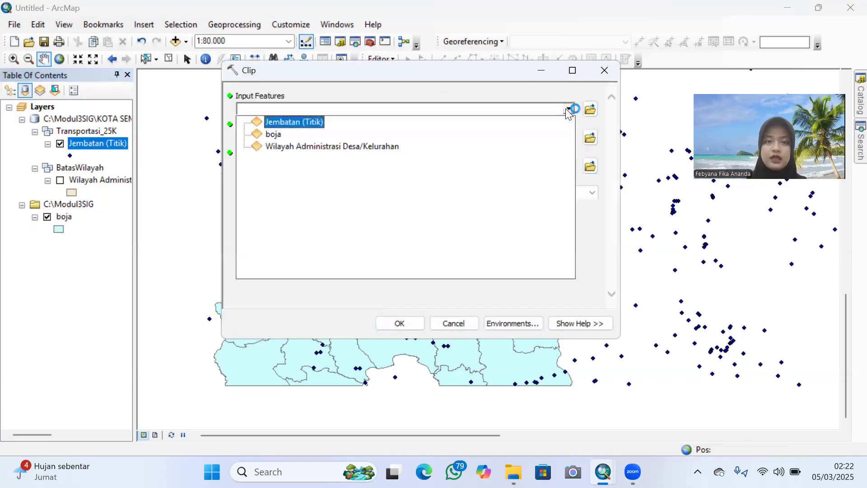
left_click(302, 122)
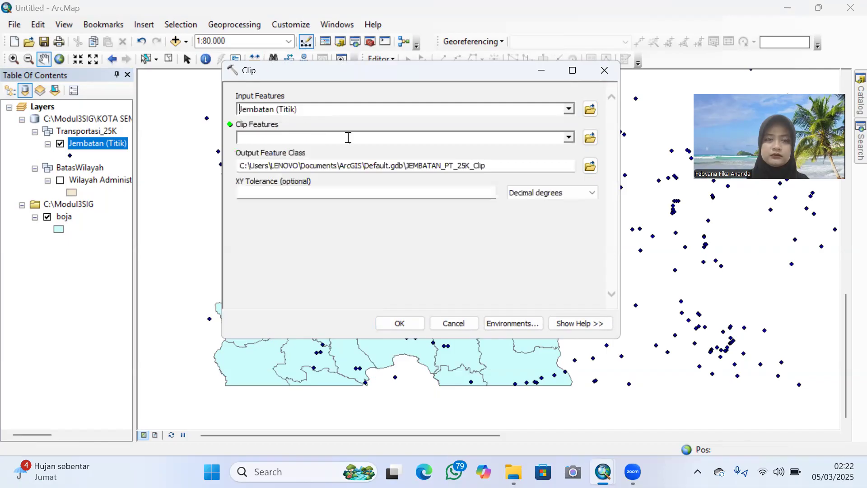
left_click(570, 138)
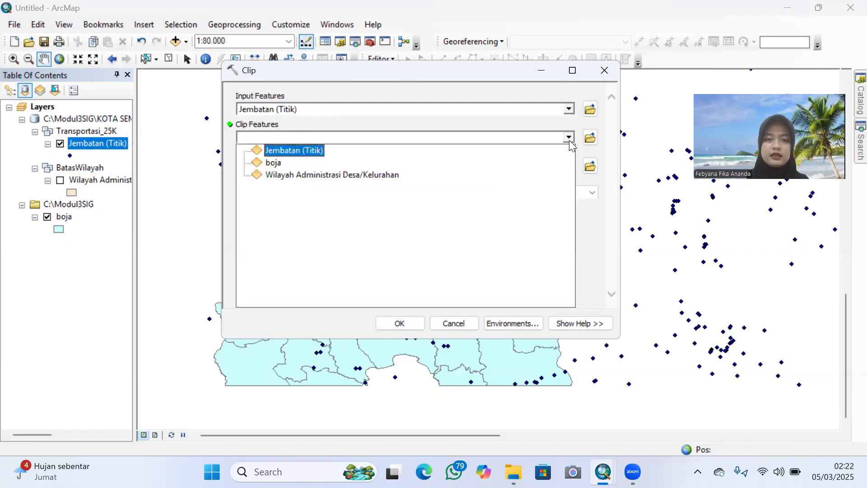
left_click(274, 164)
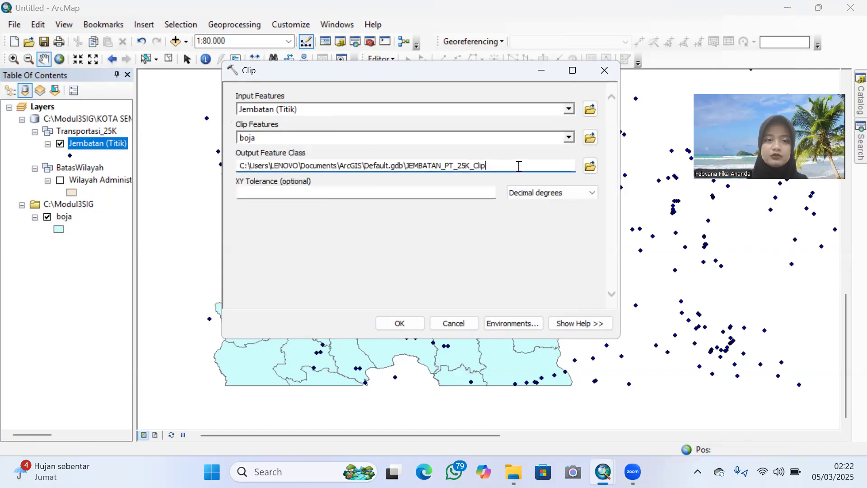
left_click(590, 167)
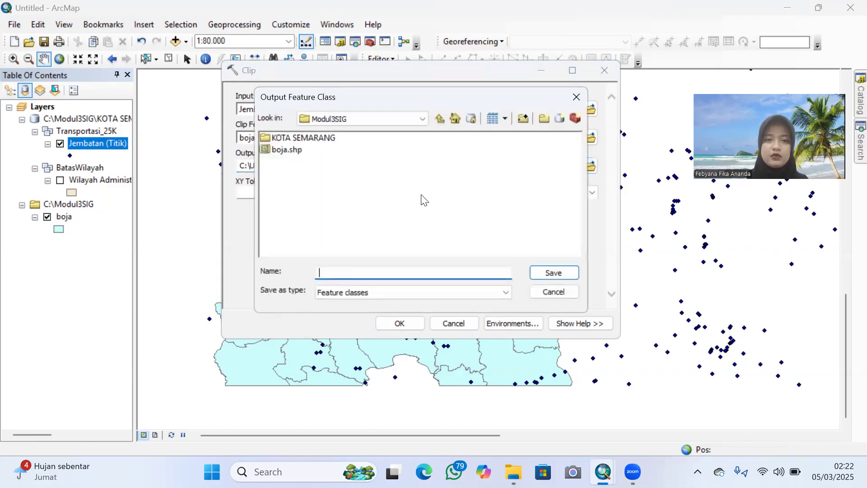
type("dip")
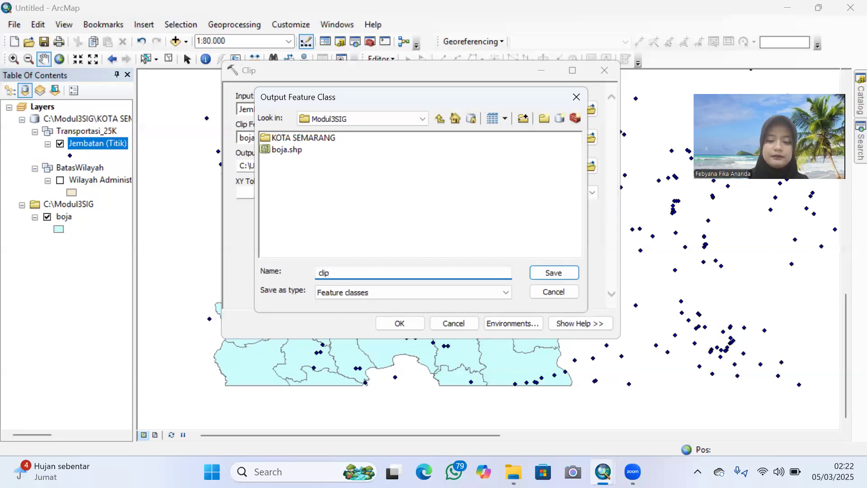
type("_je")
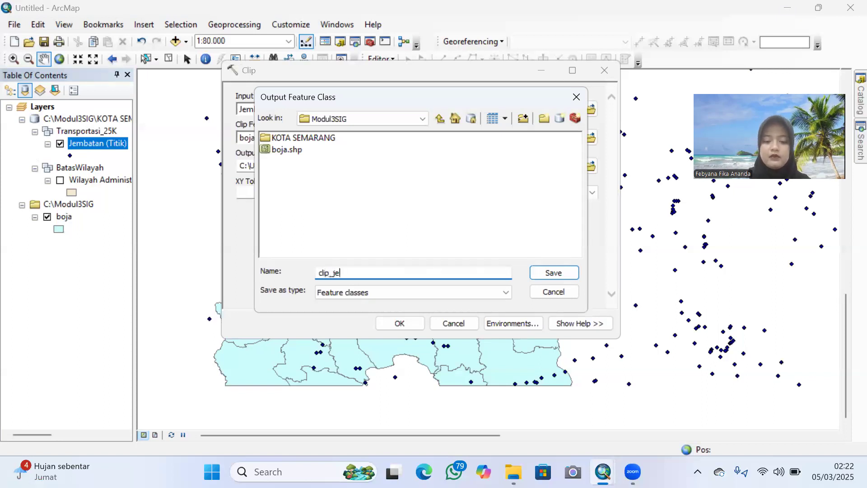
type("mbatan")
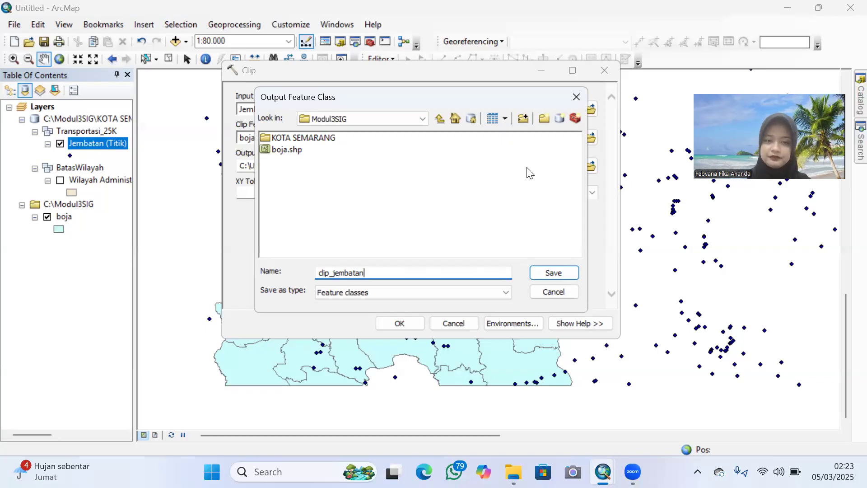
left_click(550, 271)
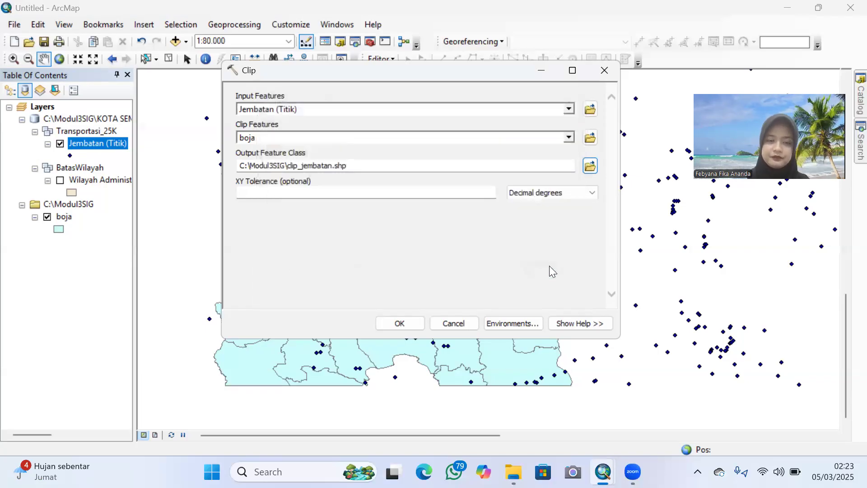
left_click(400, 324)
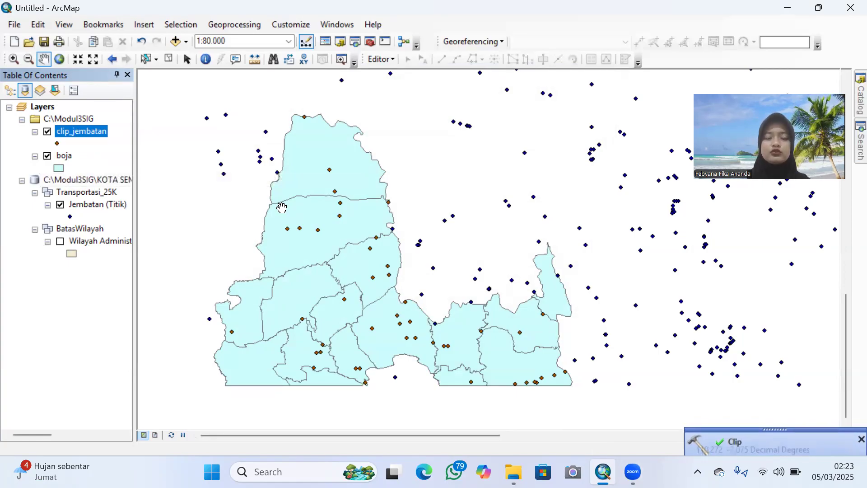
Step: Hide the Jembatan (Titik) layer and bring up the Add Data browser
left_click(61, 206)
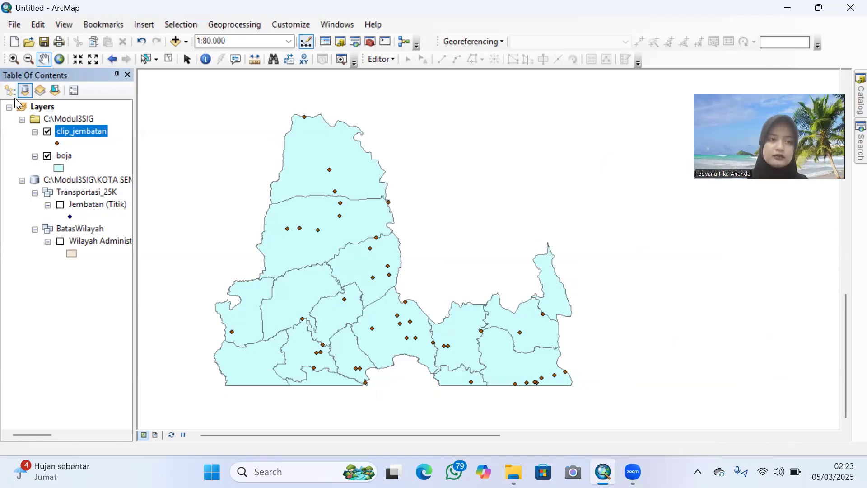
left_click(175, 42)
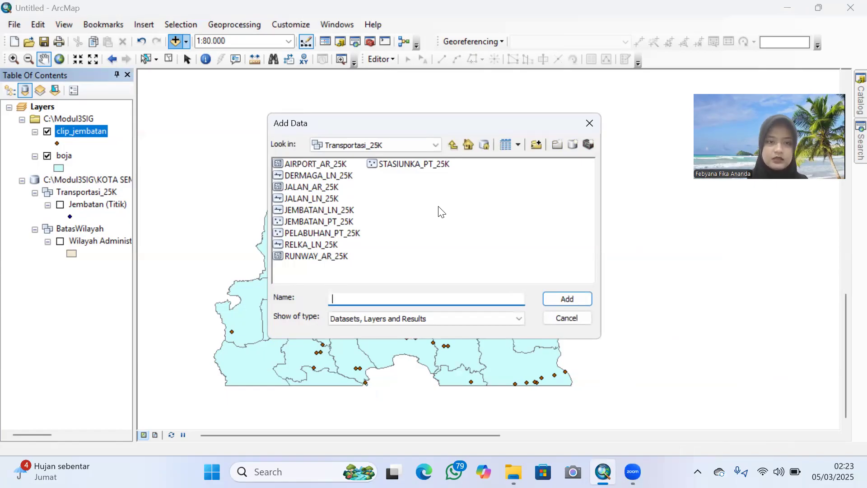
Step: Add the JALAN_LN_25K road lines from Transportasi_25K as a Jalan (Garis) layer
left_click(332, 201)
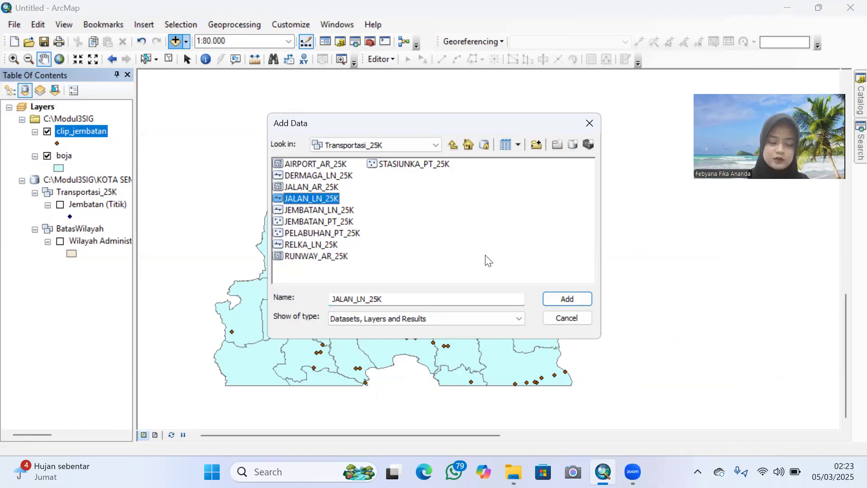
left_click(564, 298)
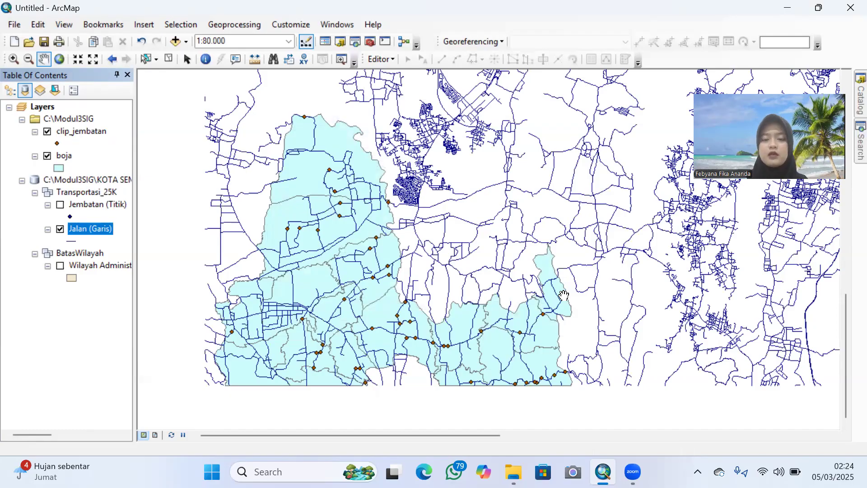
Step: Clip Jalan (Garis) with boja, saving the output as clip_jalan in Modul3SIG
left_click(245, 28)
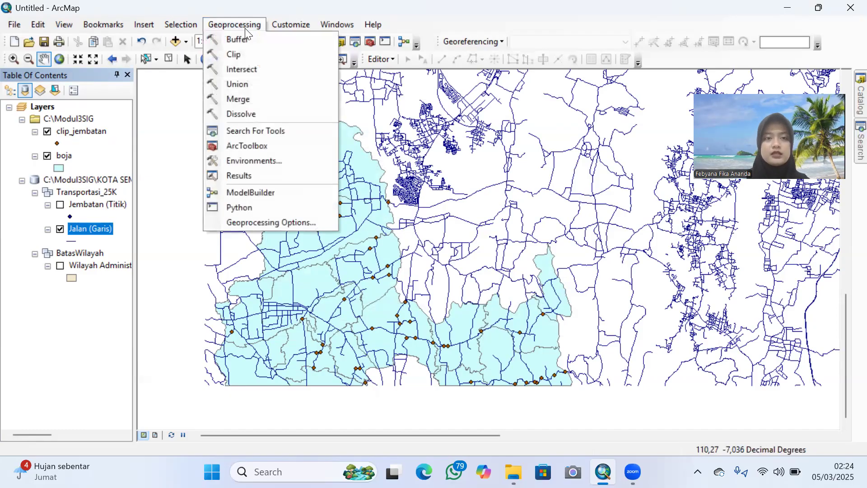
left_click(240, 53)
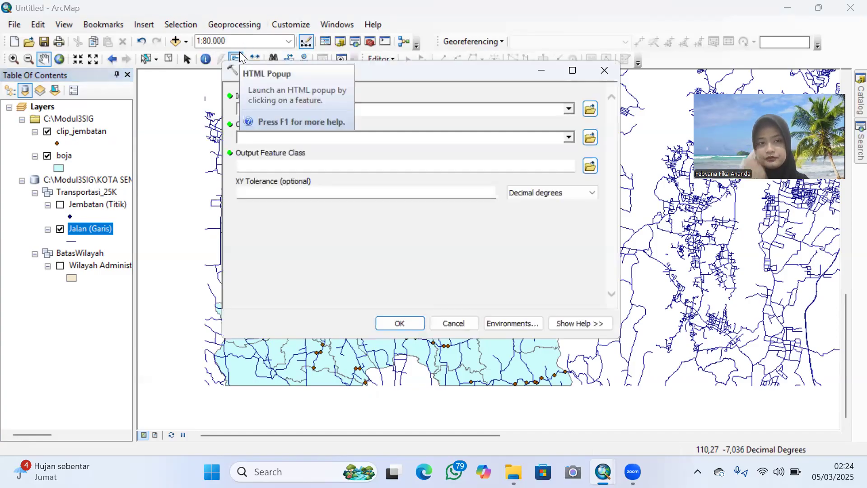
left_click(568, 109)
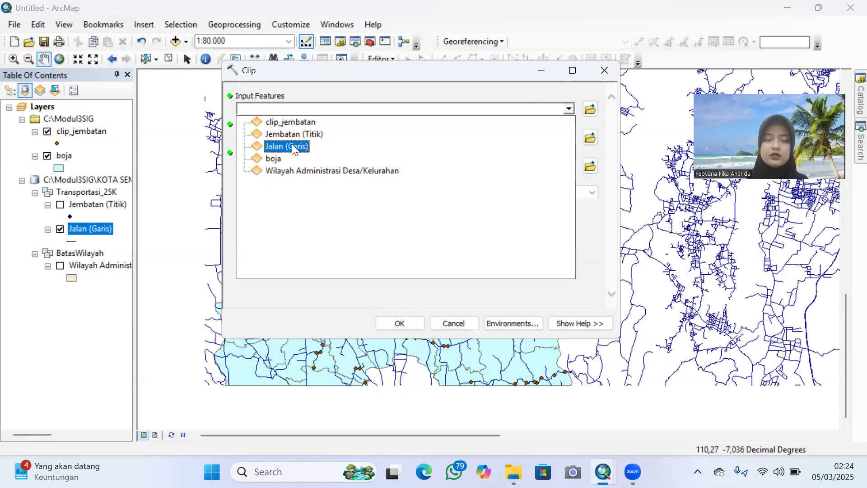
left_click(286, 145)
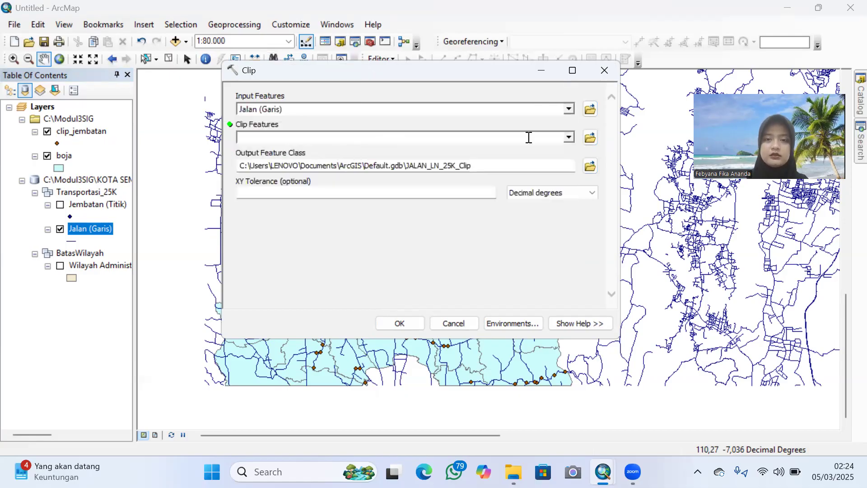
left_click(570, 141)
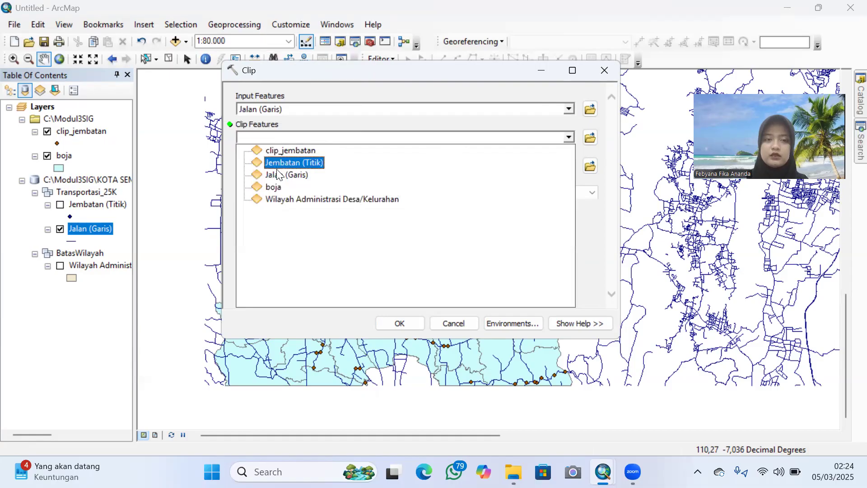
left_click(269, 193)
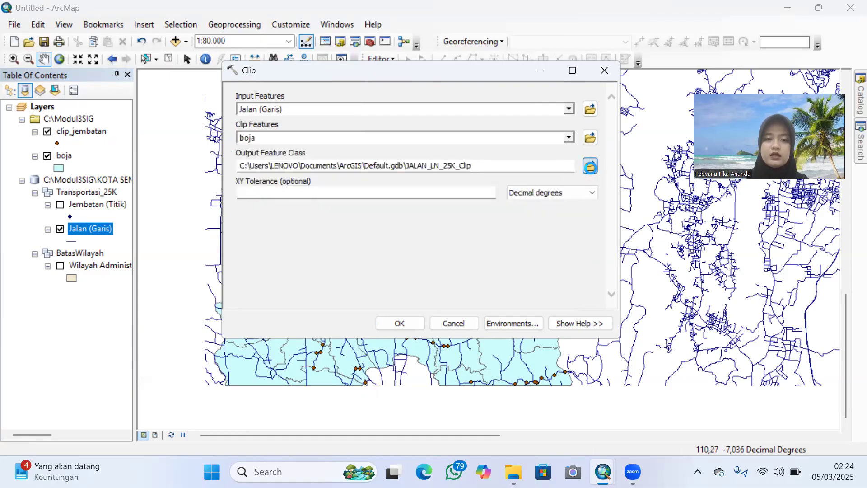
left_click(591, 167)
type("cl")
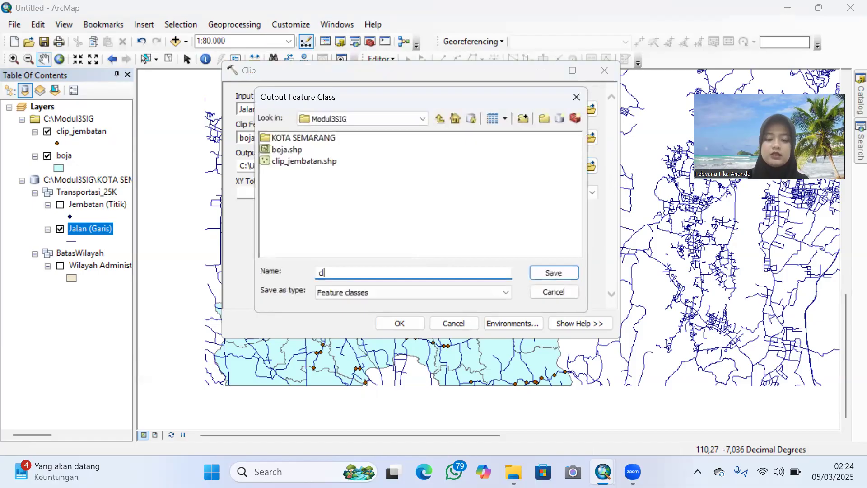
type("ip_")
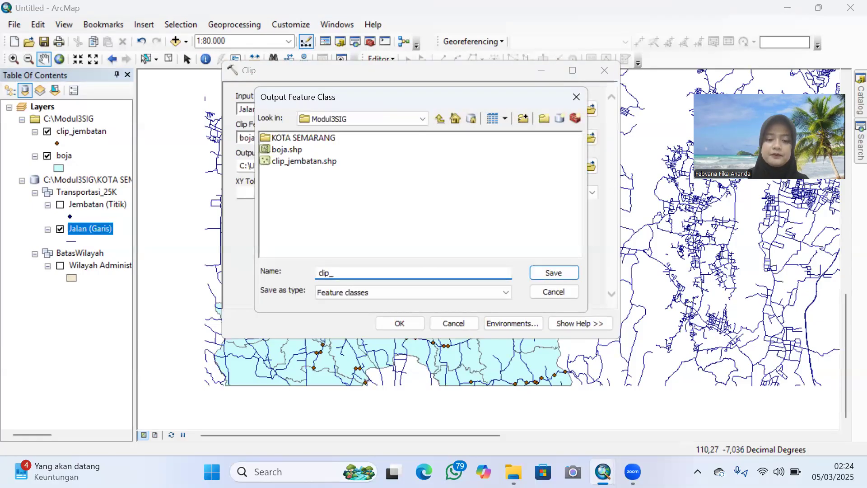
type("jalan")
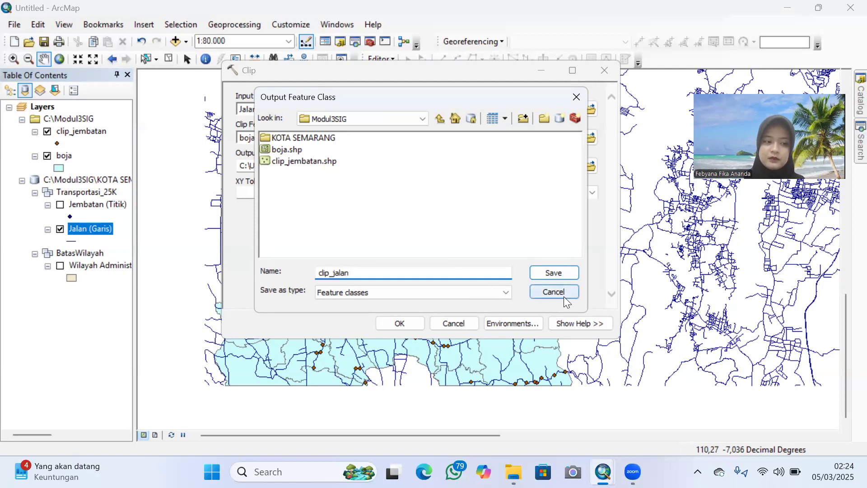
left_click(554, 273)
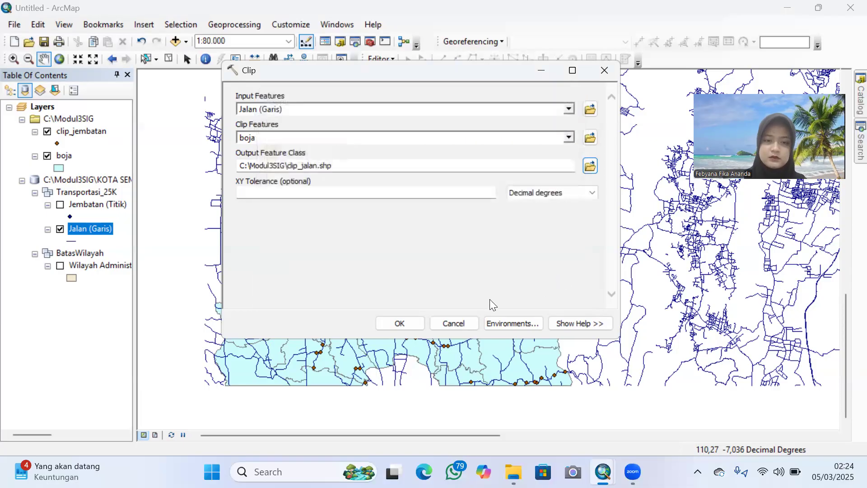
left_click(401, 323)
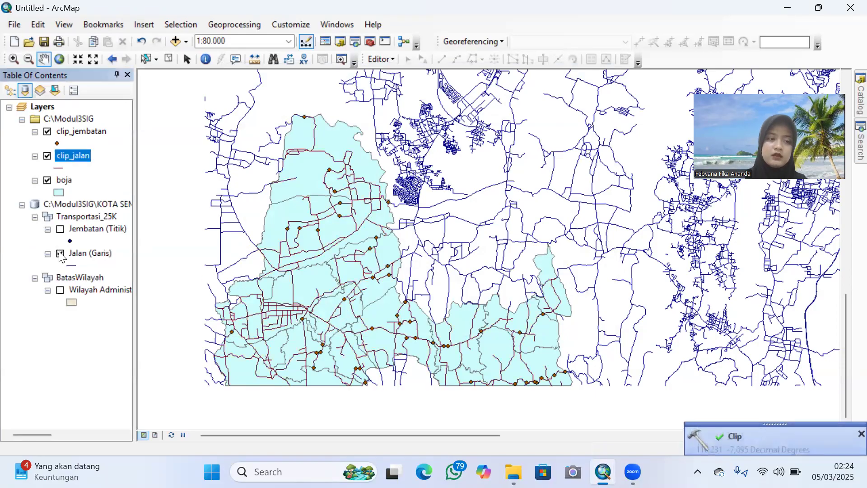
Step: Turn off the Jalan (Garis) and clip_jembatan layers in the Table of Contents
left_click(60, 254)
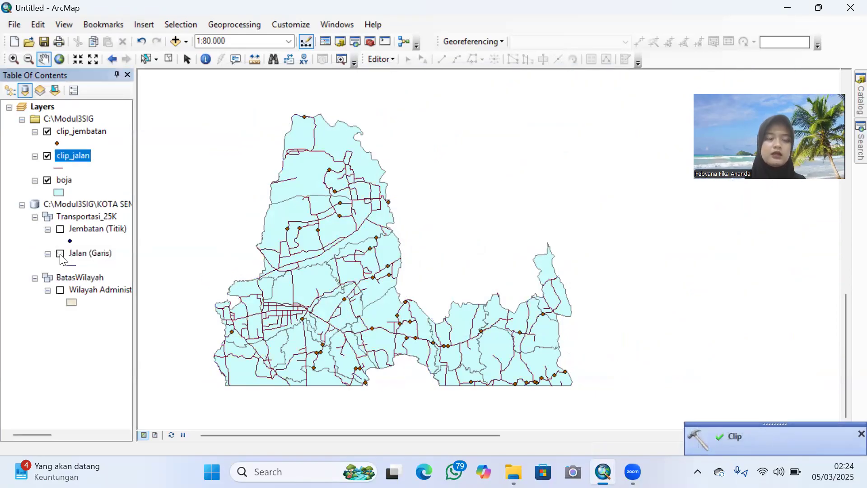
left_click(50, 136, "ctrl")
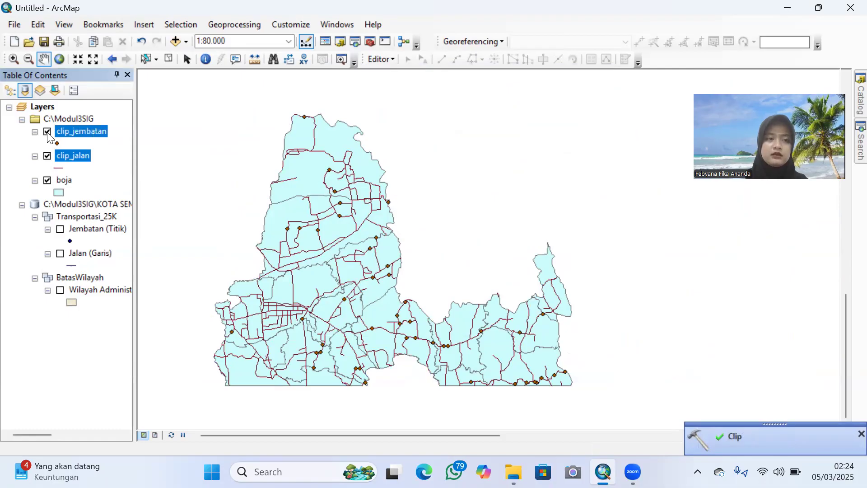
left_click(47, 132)
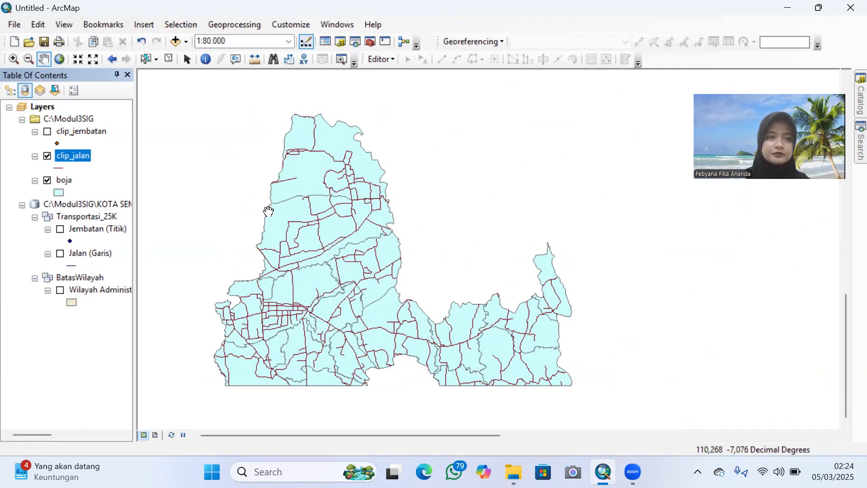
Step: Load the PERMUKIMAN_AR_25K settlement layer from the LingkunganTerbangun_25K dataset into the map
left_click(176, 42)
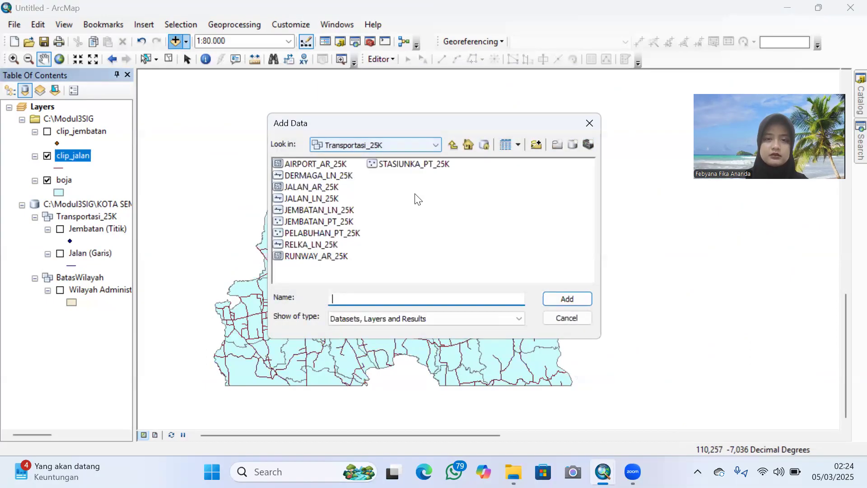
left_click(455, 145)
double_click(360, 244)
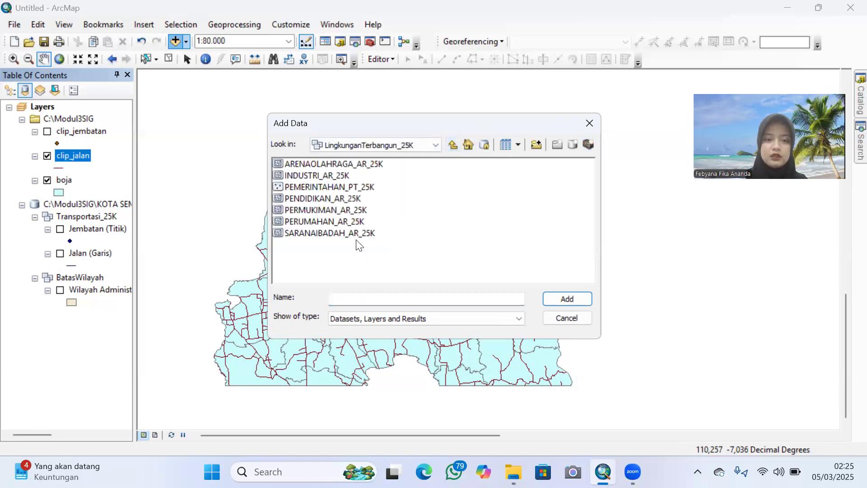
left_click(356, 210)
left_click(565, 299)
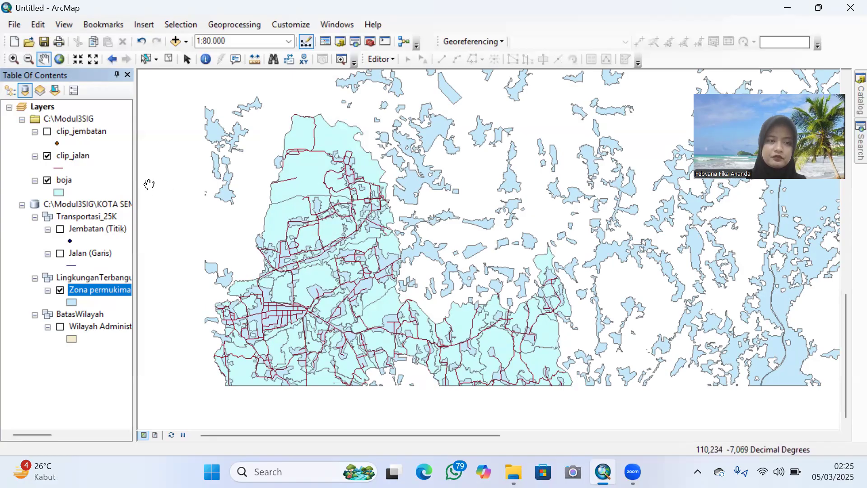
Step: Give the boja village polygons the Green fill symbol from the Symbol Selector
left_click(57, 194)
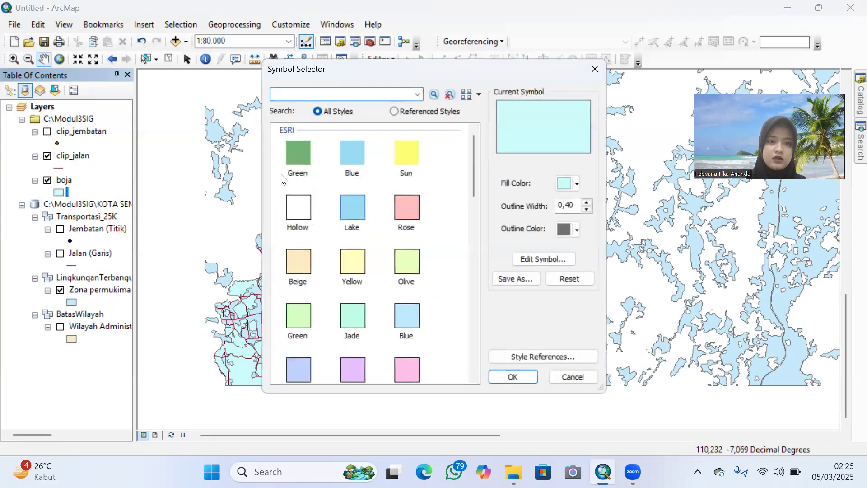
left_click(306, 152)
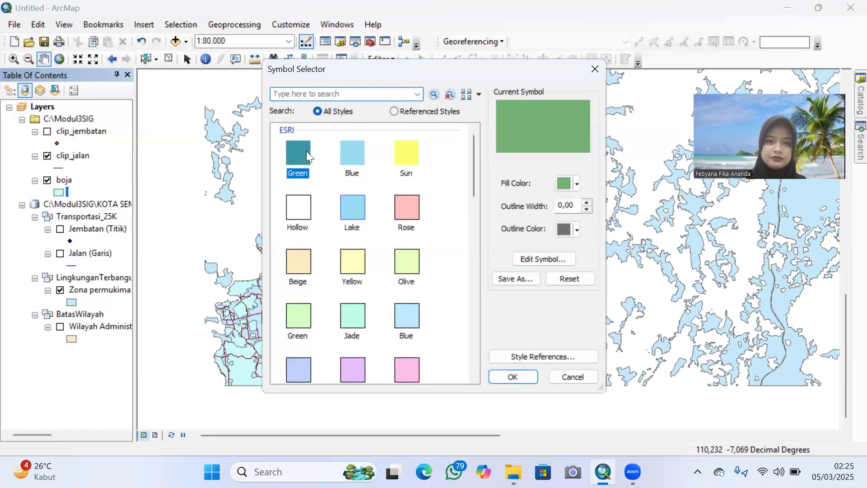
left_click(498, 374)
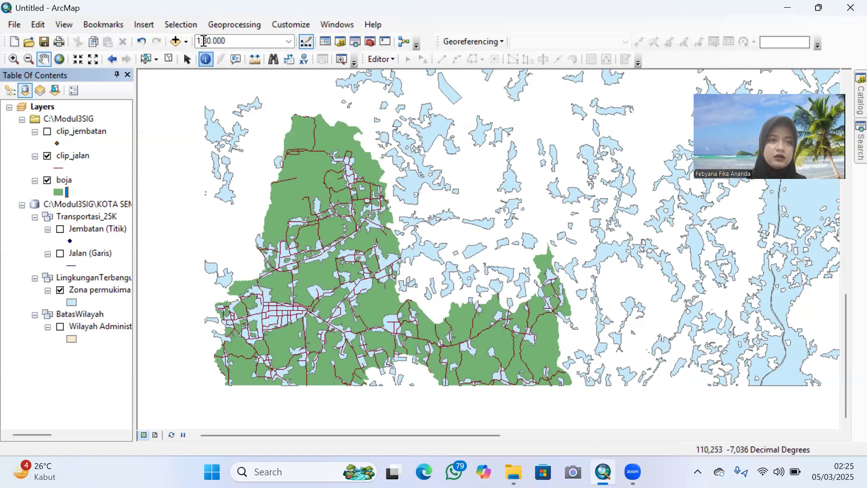
left_click(223, 26)
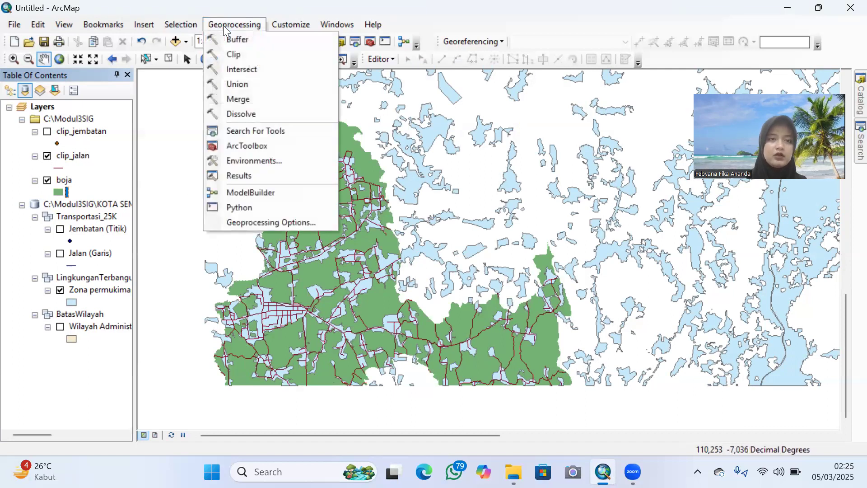
Step: Clip Zona permukiman (Area) with the boja boundary, saving the output as clip_pemukiman in Modul3SIG
left_click(237, 55)
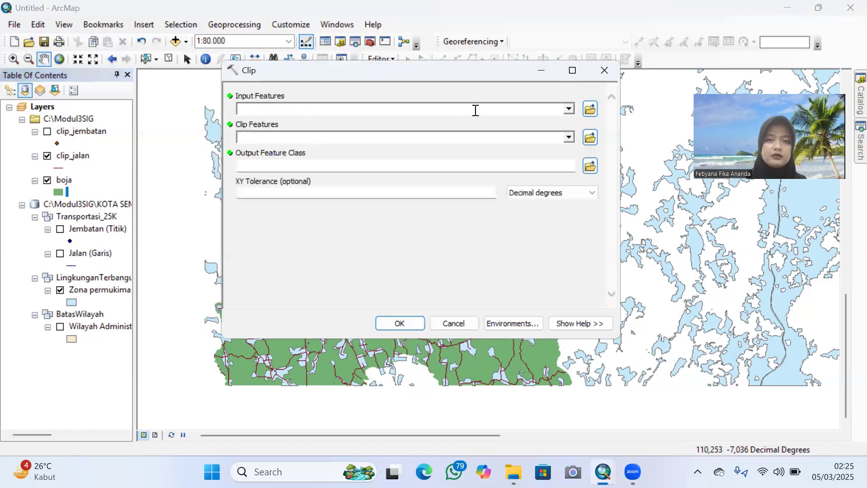
left_click(569, 109)
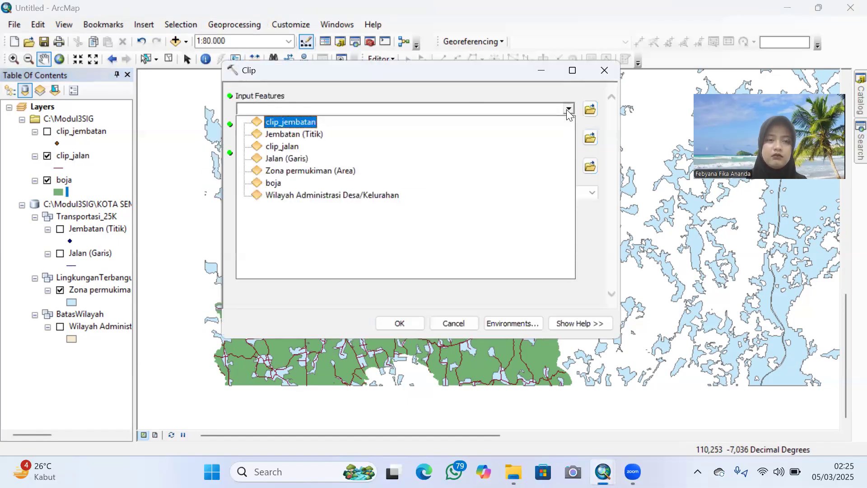
left_click(340, 169)
left_click(569, 137)
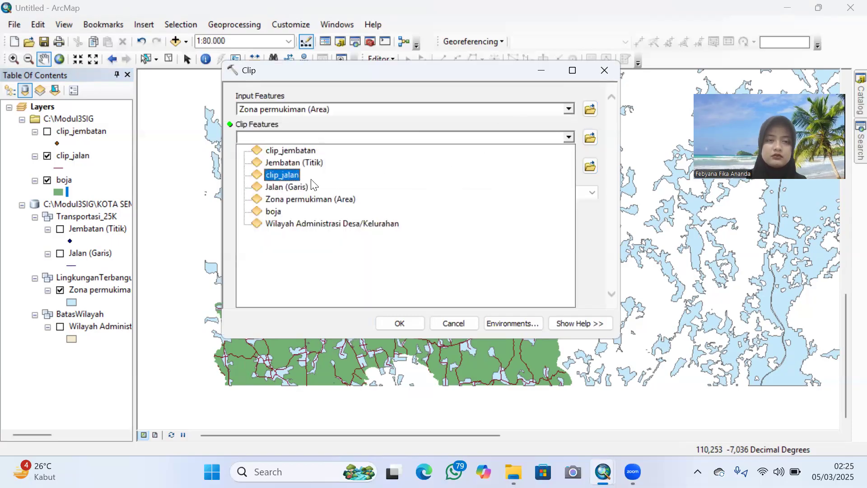
left_click(284, 212)
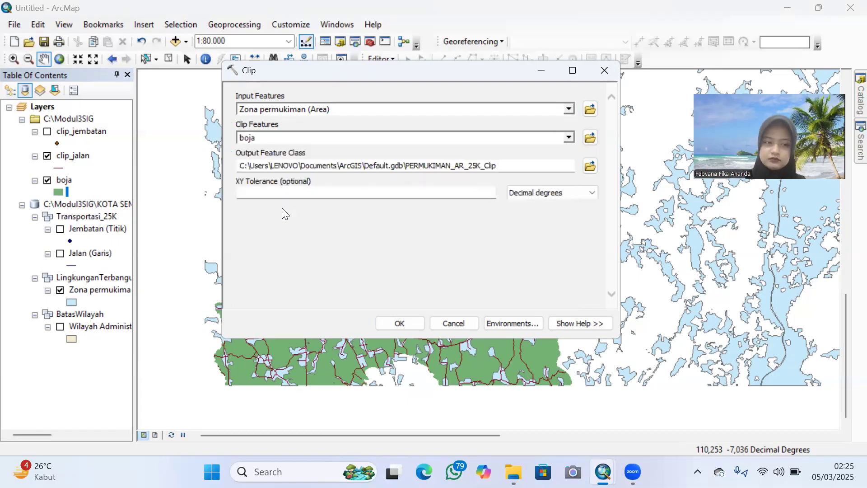
left_click(590, 166)
type("c")
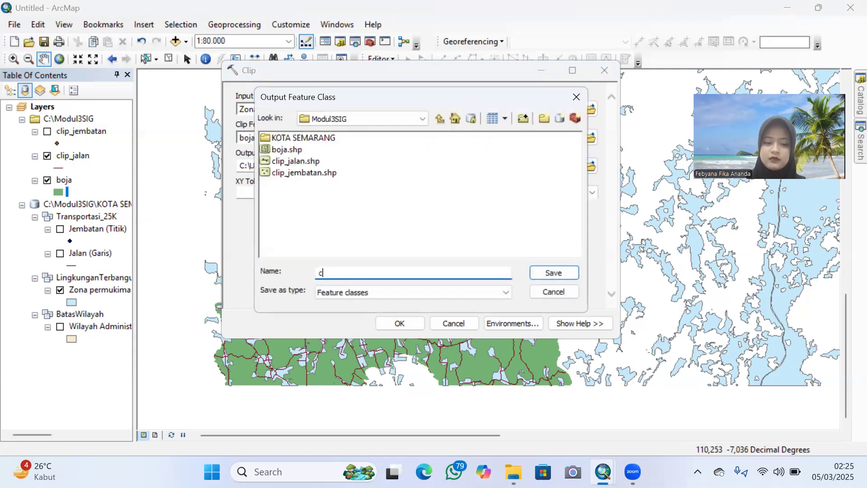
type("lip")
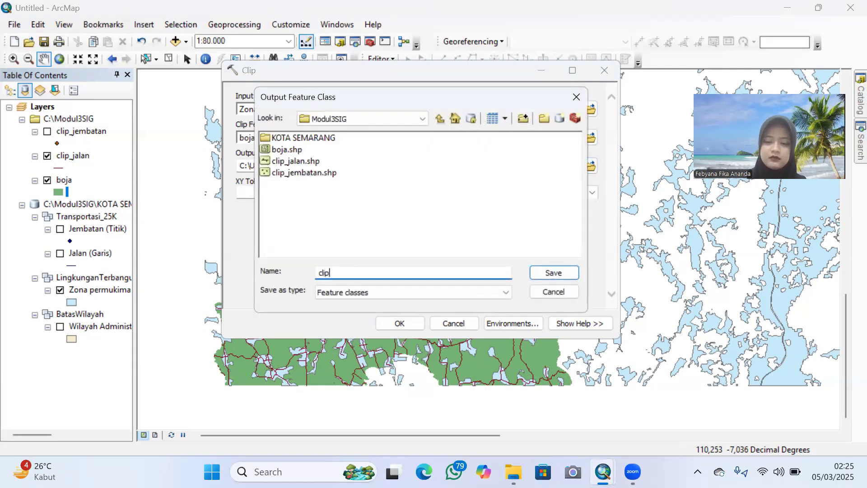
type("_pe")
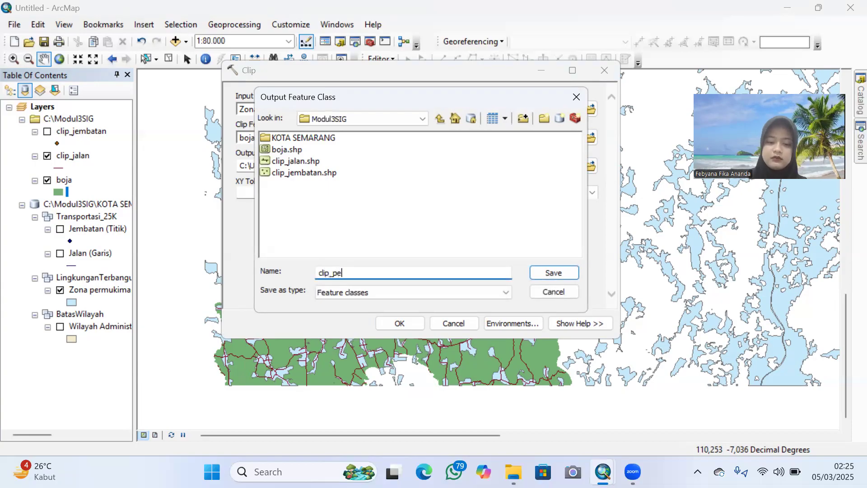
type("mukiman")
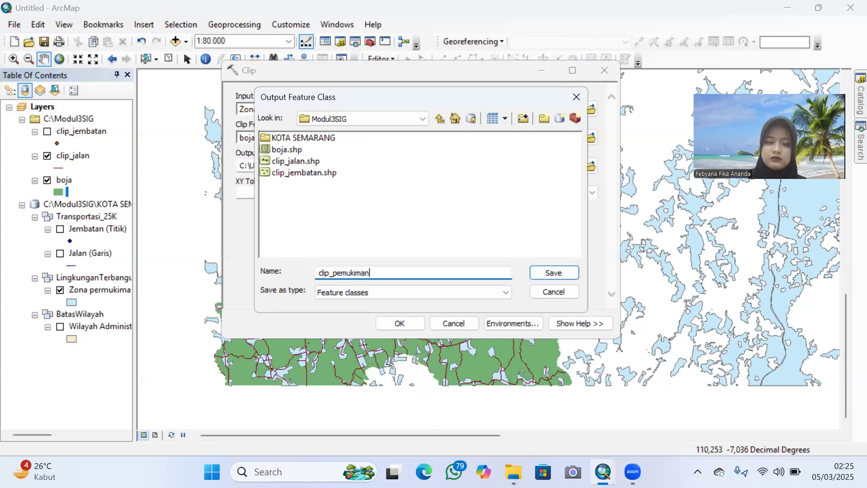
left_click(552, 273)
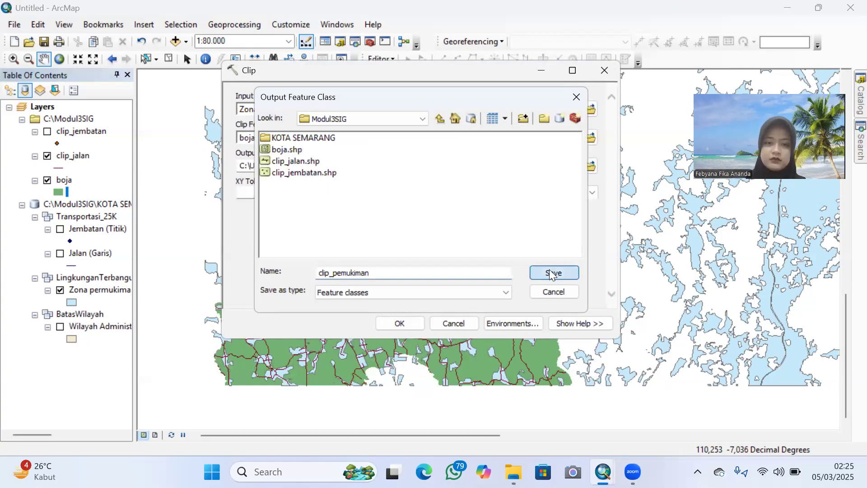
left_click(405, 324)
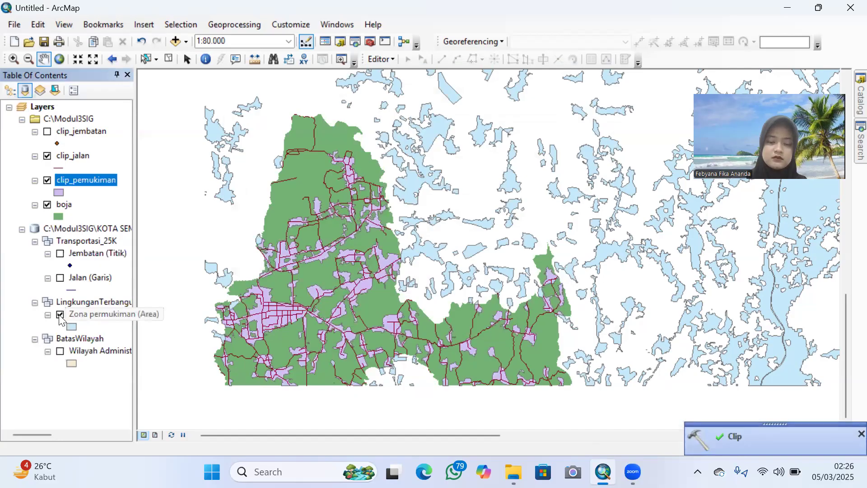
Step: Turn off the Zona permukiman and clip_jalan layers, then bring up the Add Data browser
left_click(60, 315)
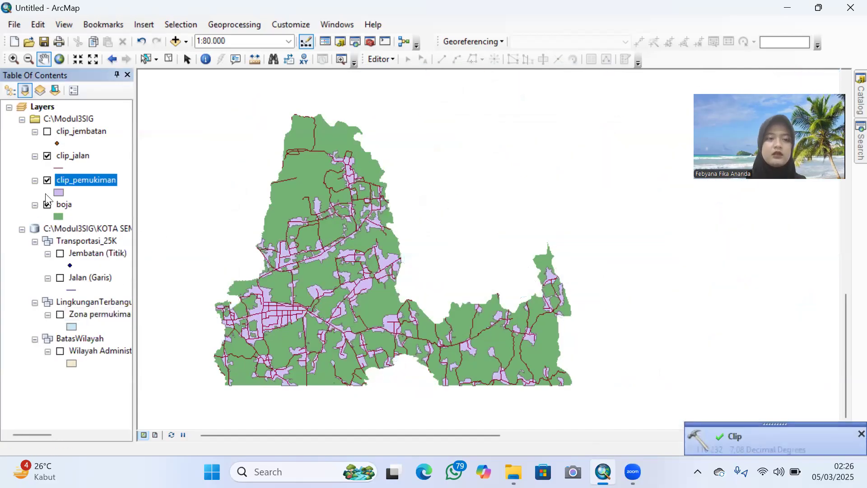
left_click(47, 156)
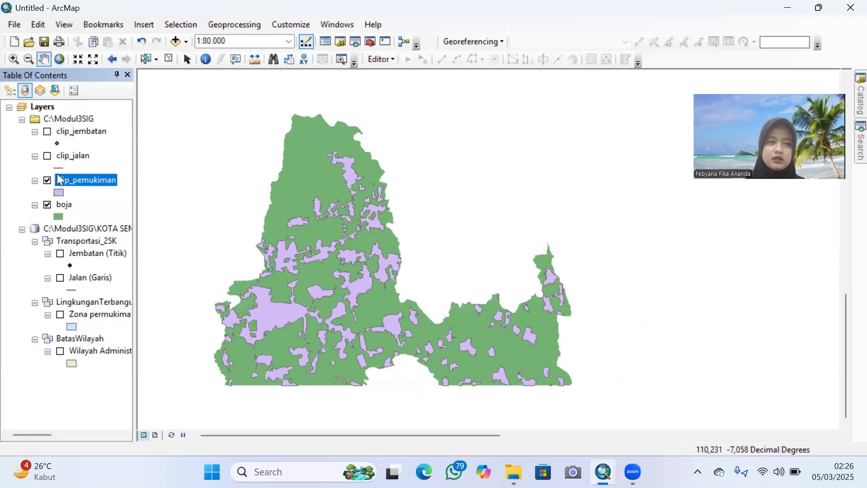
left_click(174, 40)
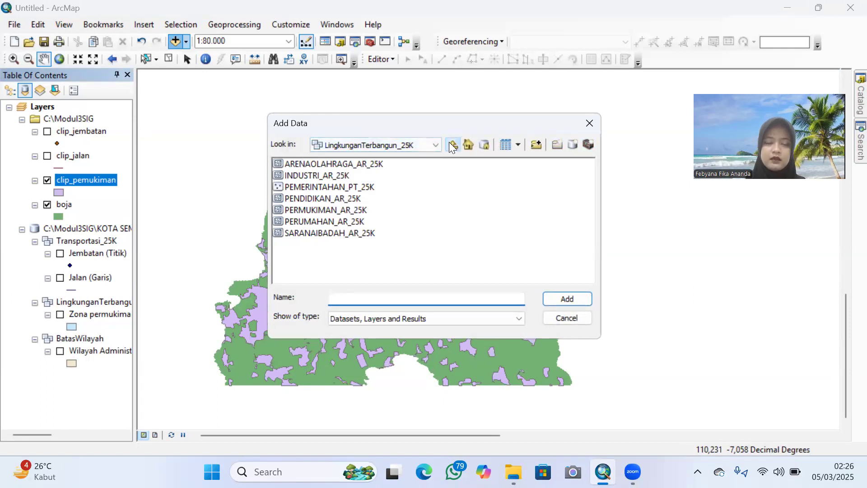
Step: Load the SAWAH_AR_25K rice-field layer from the Vegetasi_25K dataset into the map
left_click(454, 144)
double_click(425, 210)
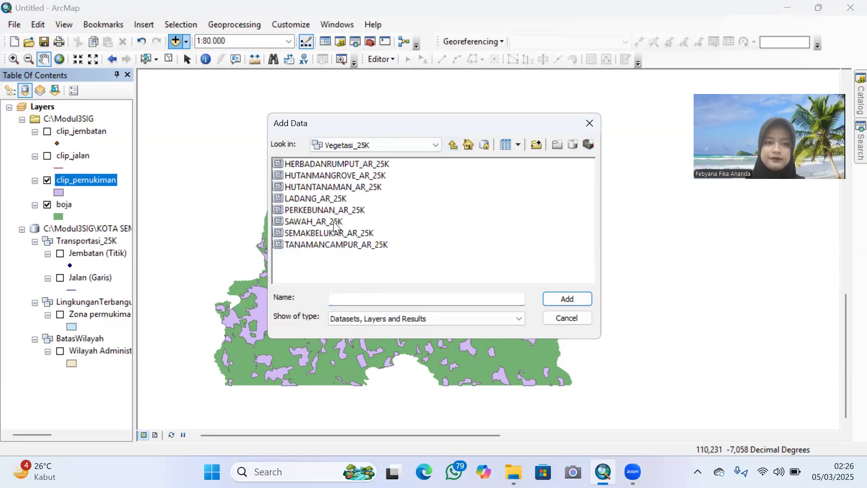
left_click(333, 222)
left_click(580, 300)
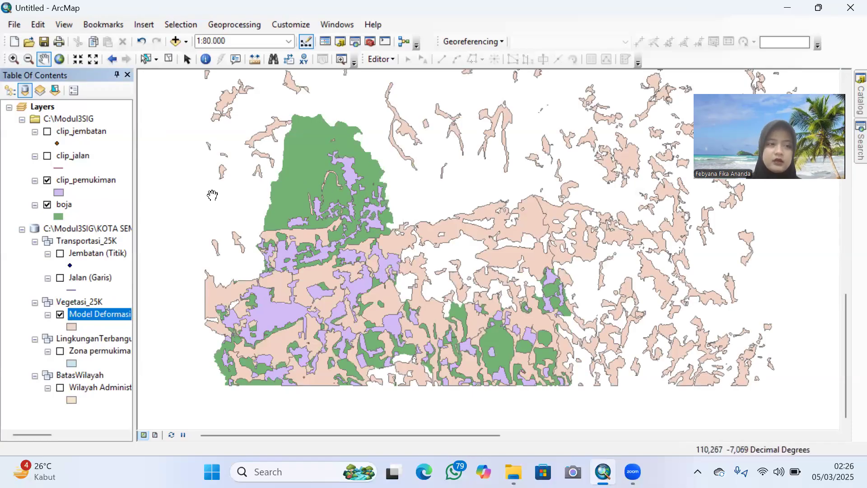
Step: Clip Model Deformasi with the boja boundary, saving the output as C:\Modul3SIG\clip_sawah.shp
left_click(216, 28)
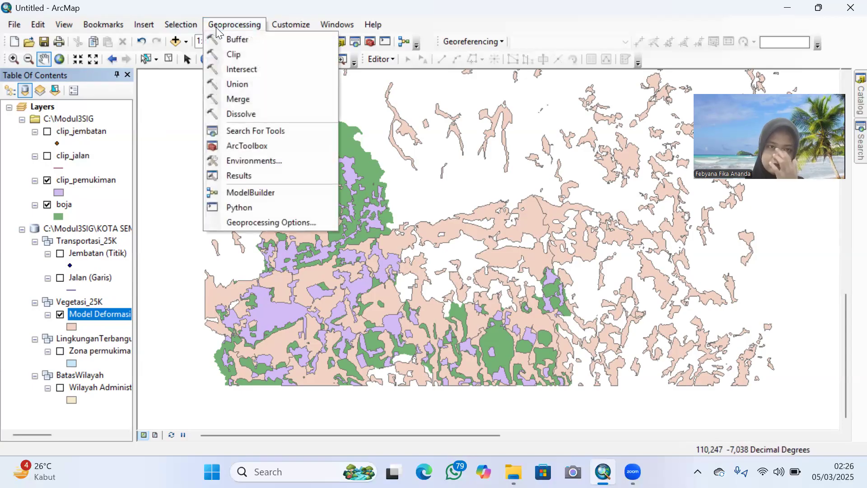
left_click(222, 53)
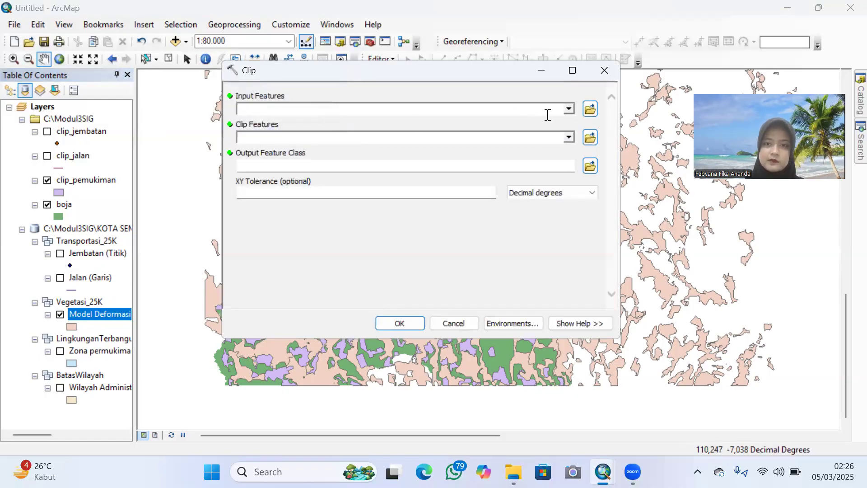
left_click(568, 109)
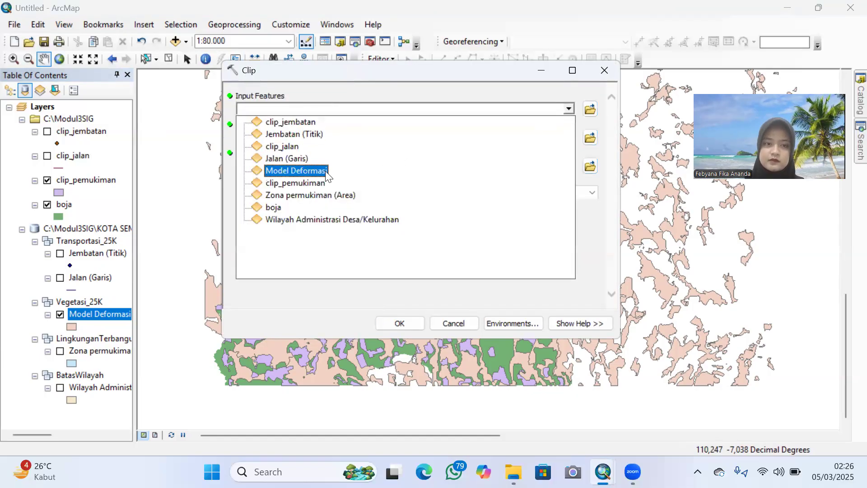
left_click(316, 171)
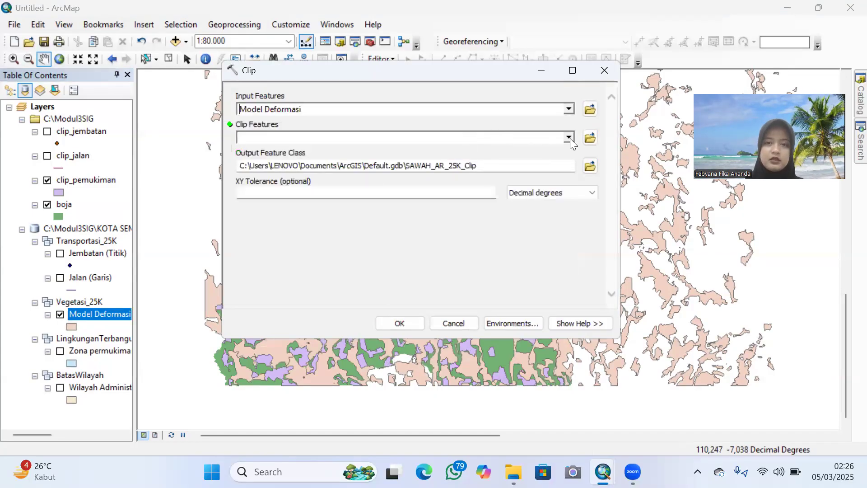
left_click(569, 138)
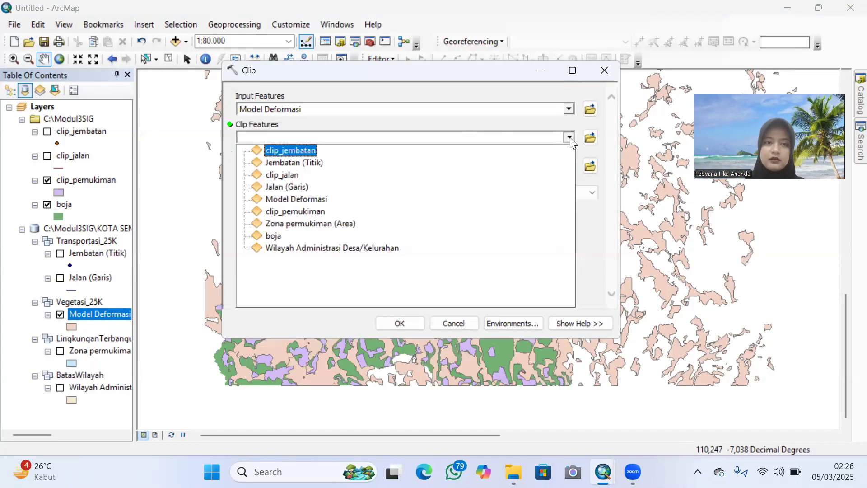
left_click(272, 235)
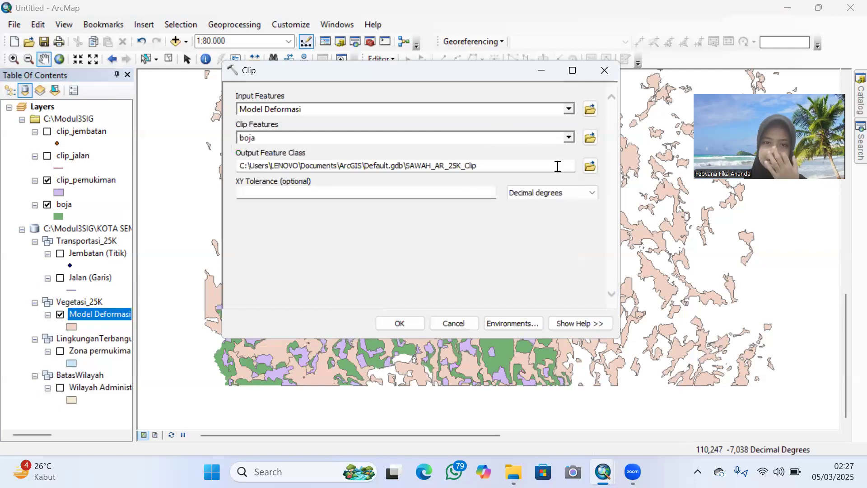
left_click(590, 167)
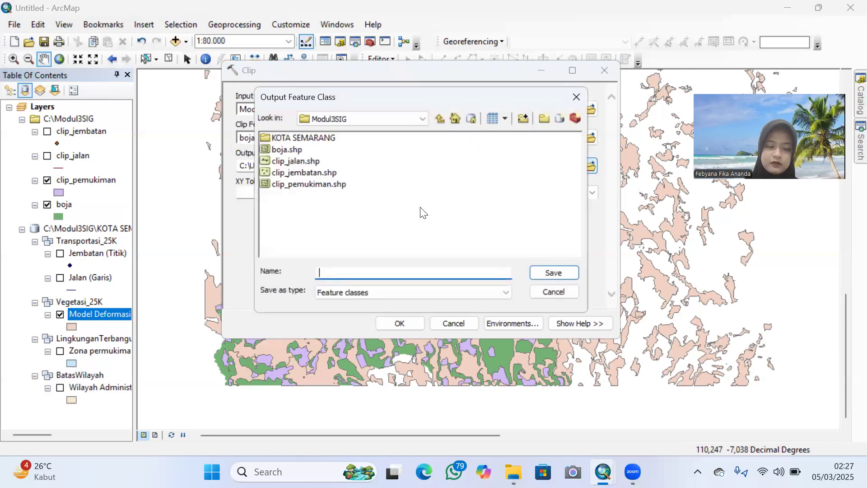
type("cli")
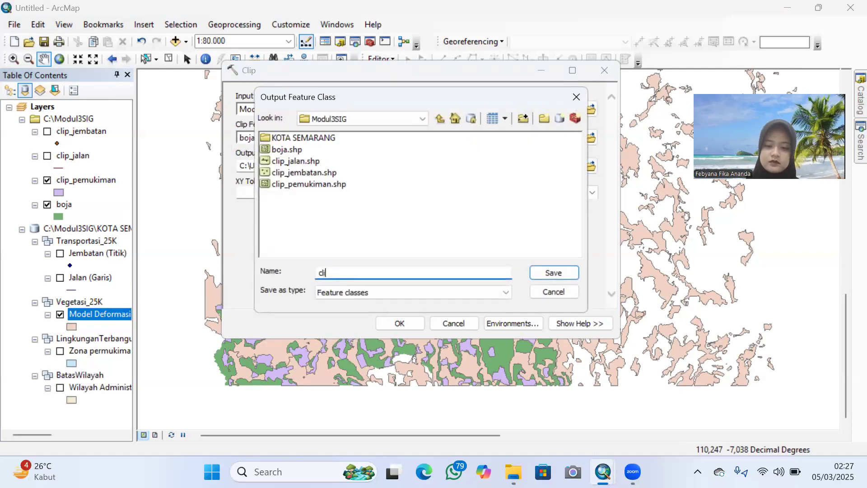
type("p_sawah")
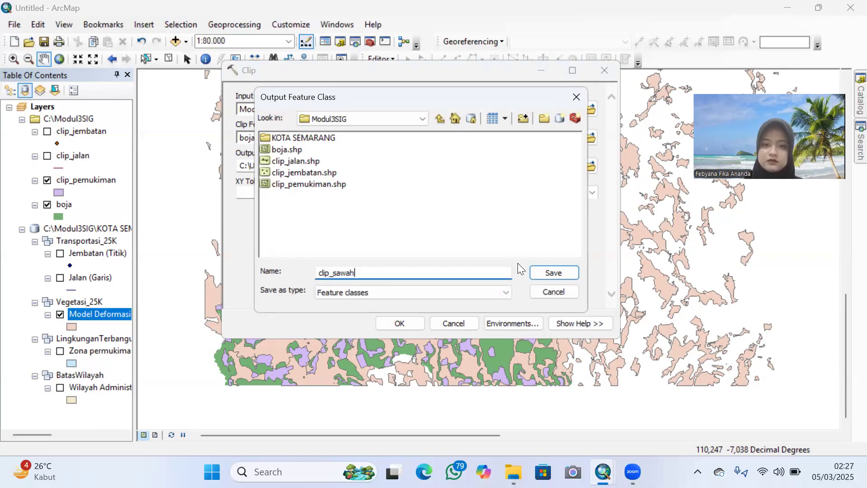
left_click(547, 273)
left_click(404, 323)
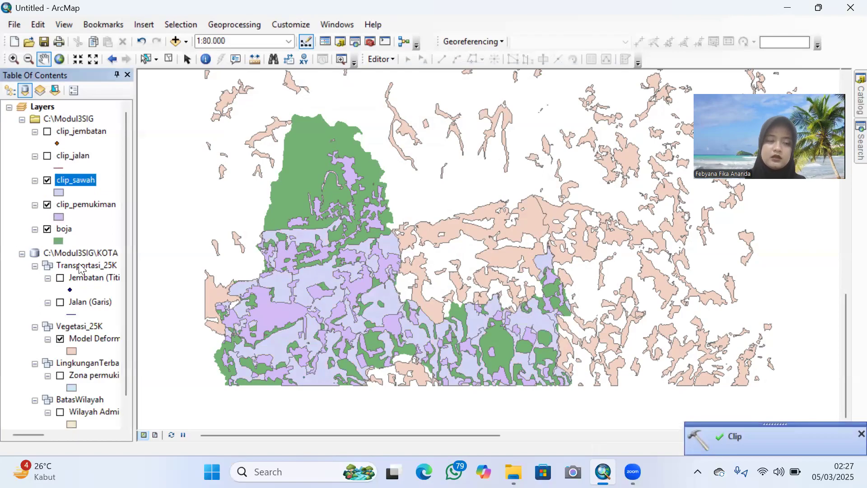
Step: Turn off the Model Deformasi layer so clip_sawah and clip_pemukiman remain visible
scroll(81, 268, "down", 1)
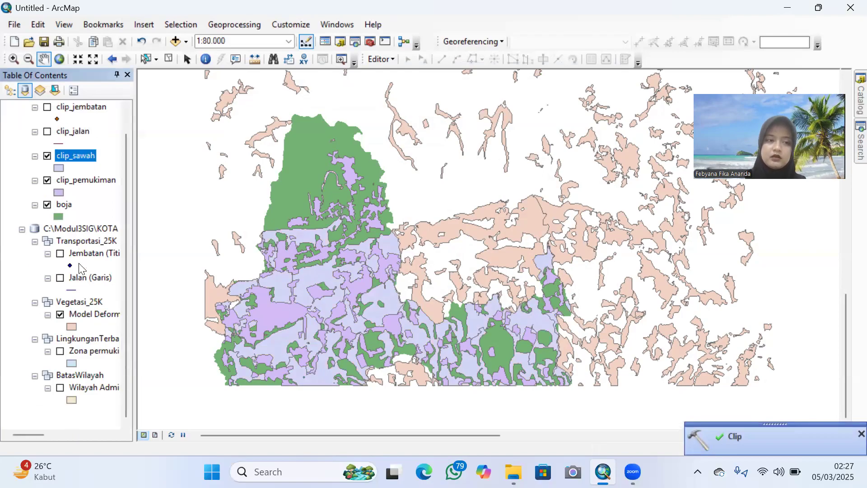
left_click(60, 315)
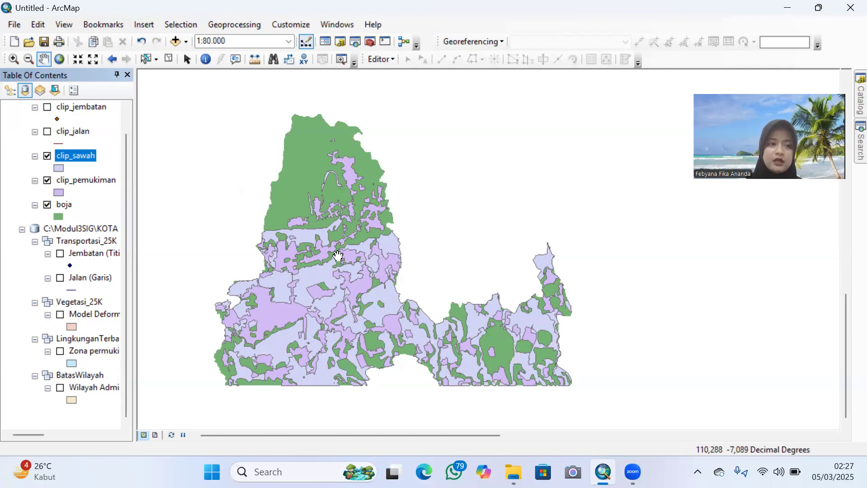
left_click(227, 25)
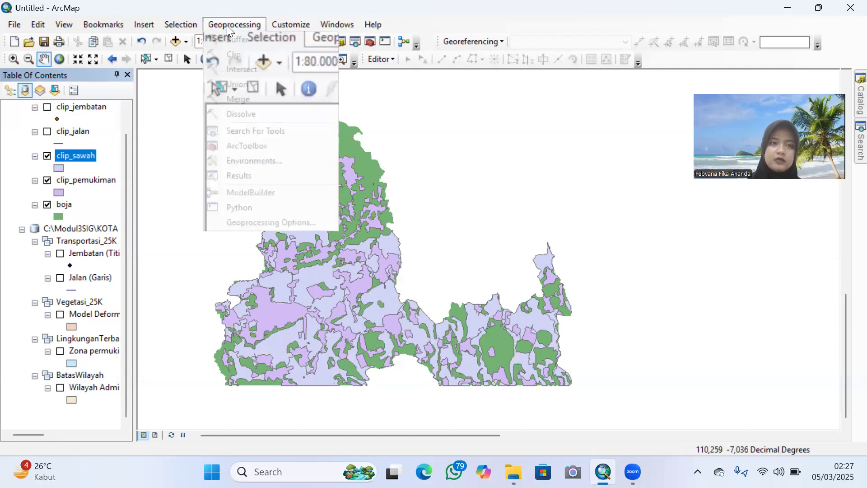
Step: Merge clip_sawah and clip_pemukiman into C:\Modul3SIG\merge_sp.shp
left_click(245, 100)
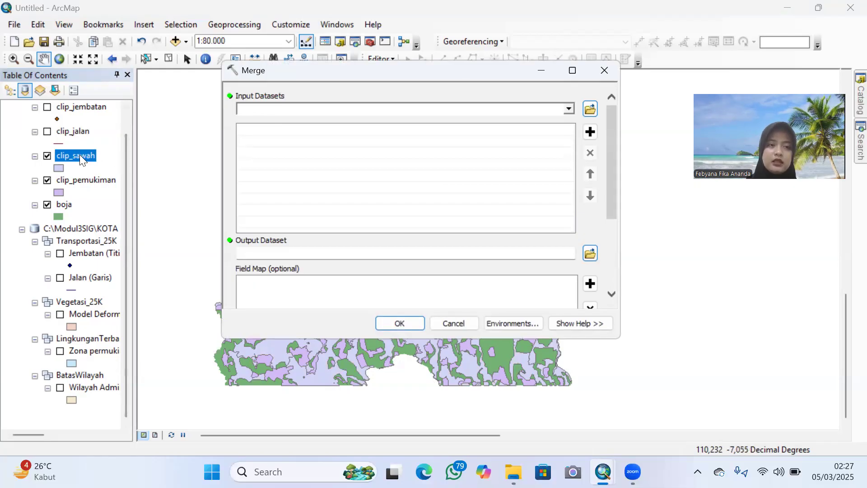
left_click_drag(80, 154, 258, 109)
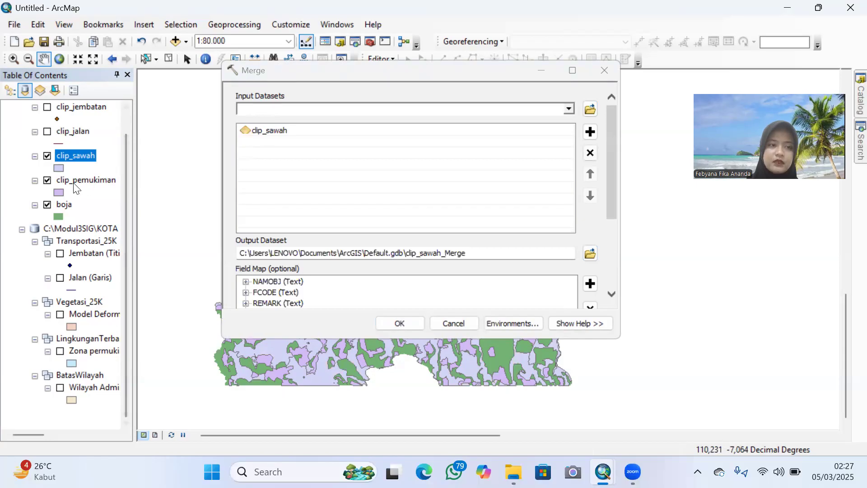
left_click_drag(77, 186, 258, 156)
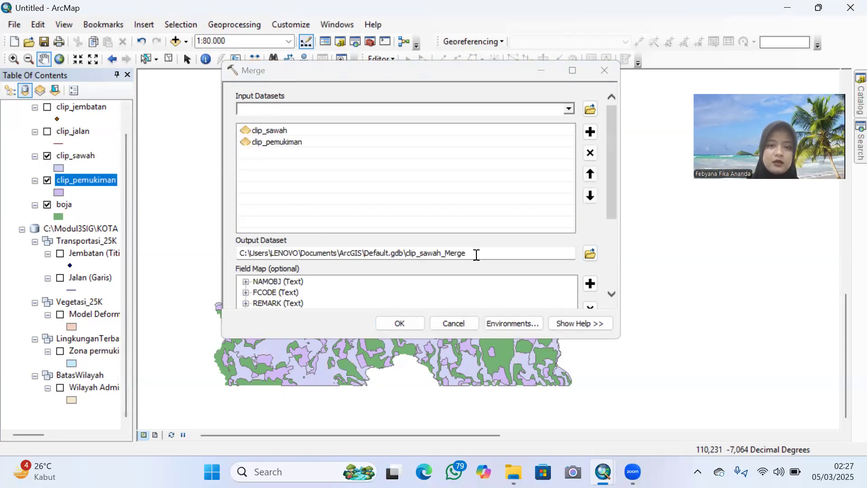
left_click(591, 253)
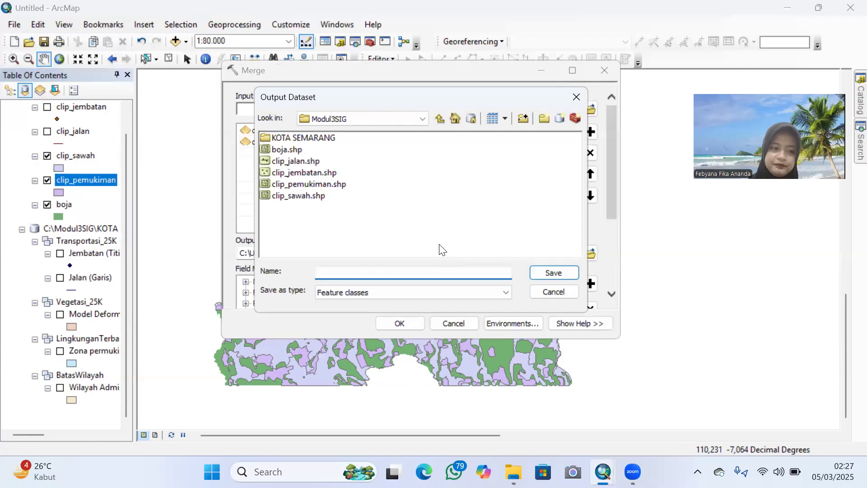
type("mer")
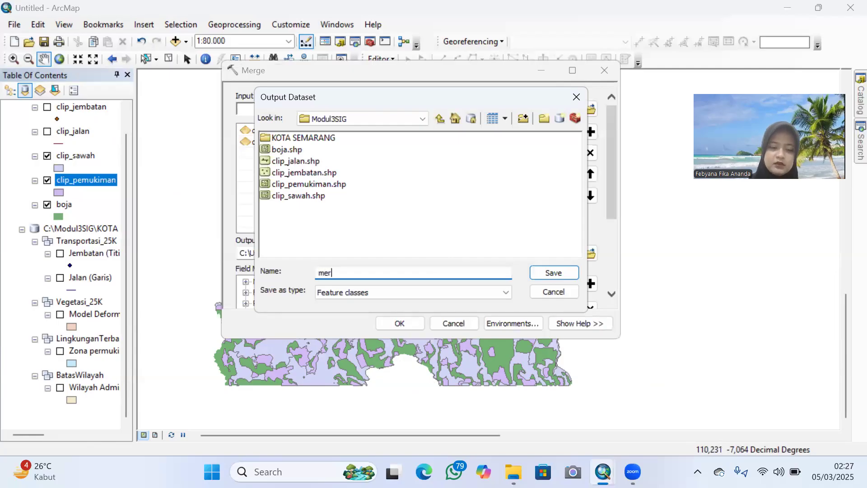
type("ge")
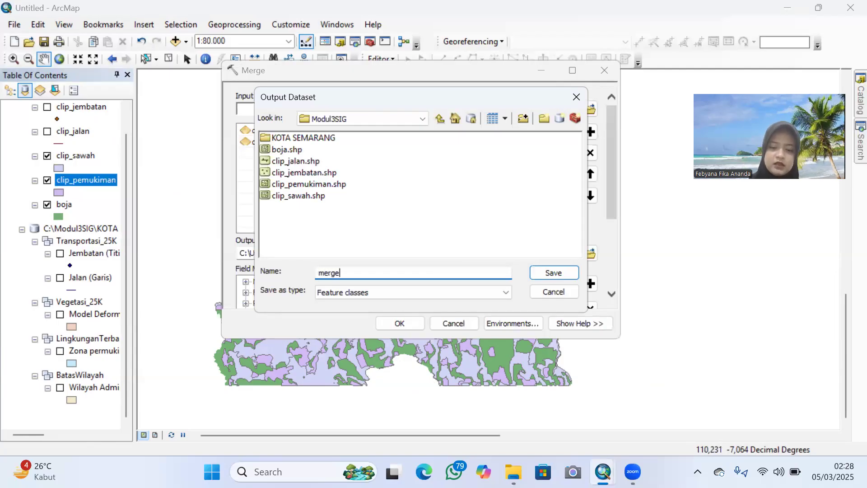
type("_")
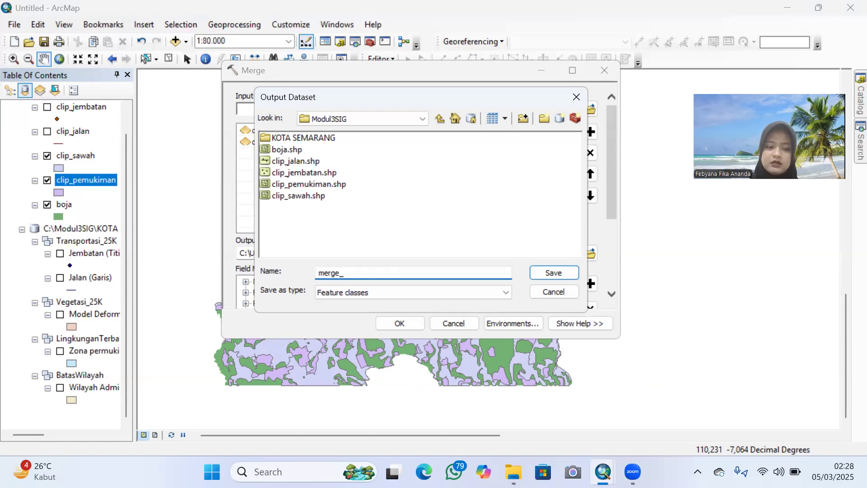
type("sp")
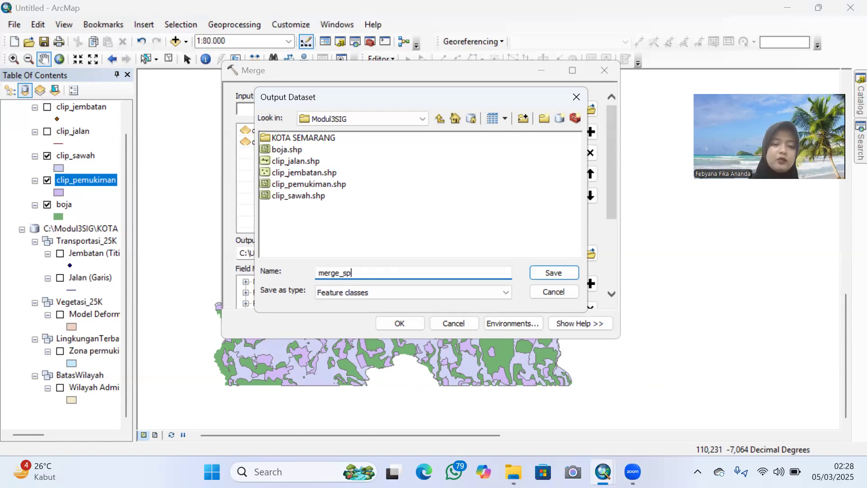
left_click(552, 270)
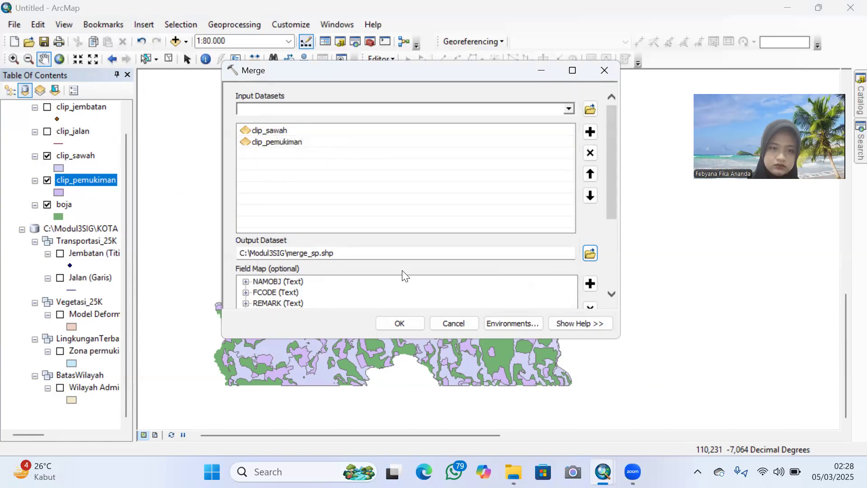
left_click(400, 324)
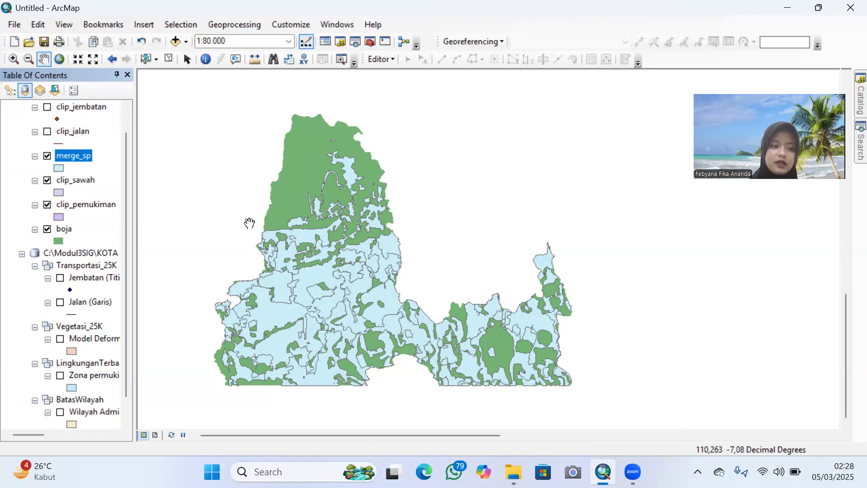
Step: Toggle merge_sp and clip_sawah visibility to compare them, ending with merge_sp hidden
left_click(48, 157)
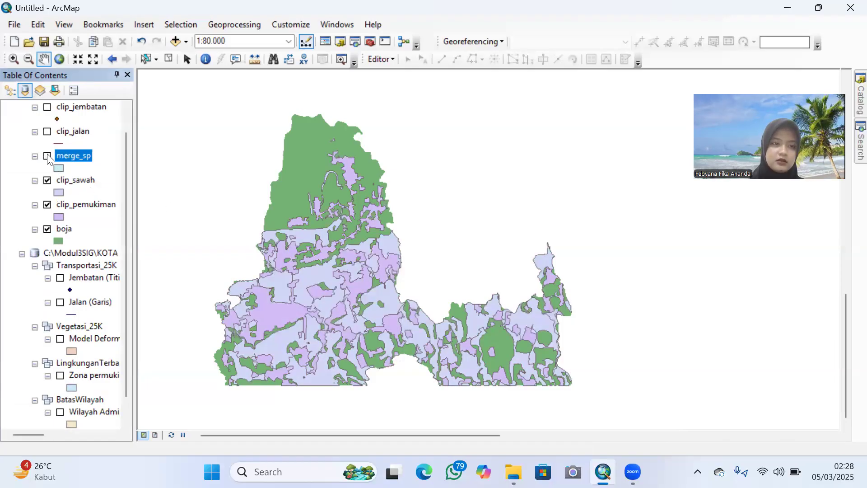
left_click(47, 180)
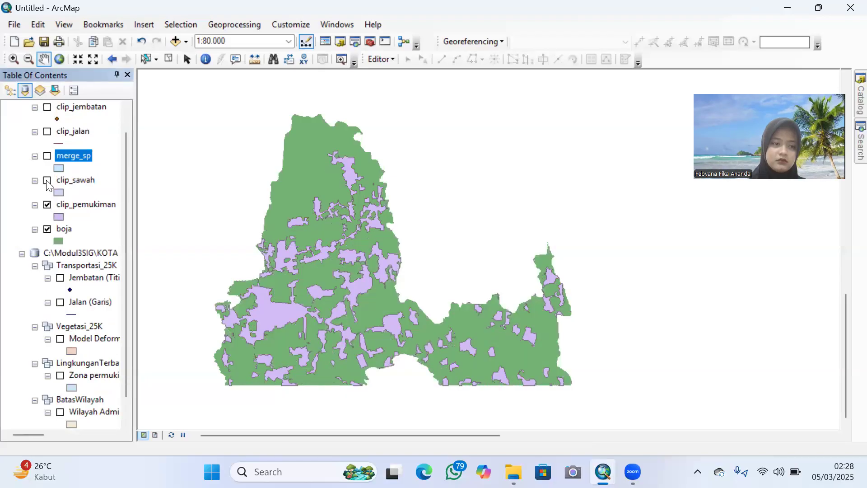
left_click(47, 181)
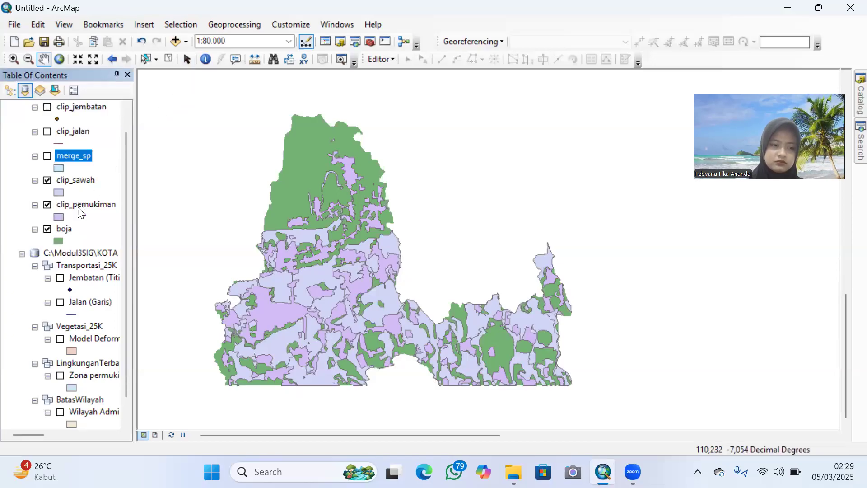
left_click(47, 157)
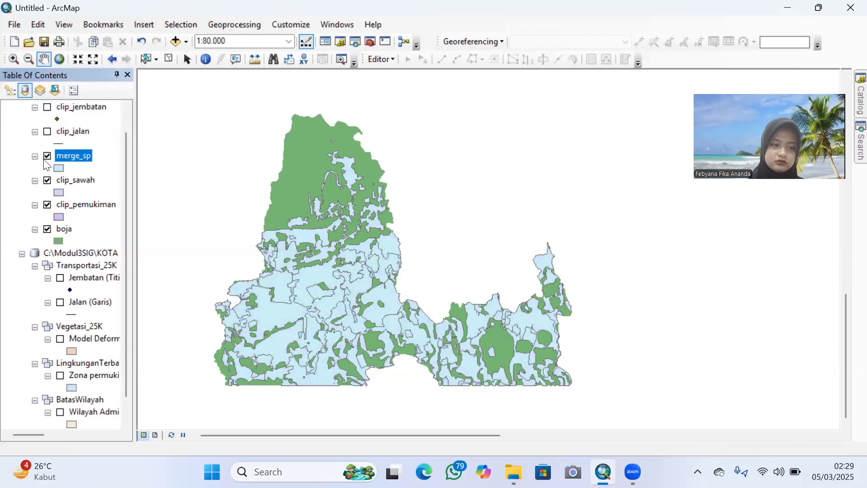
left_click(48, 156)
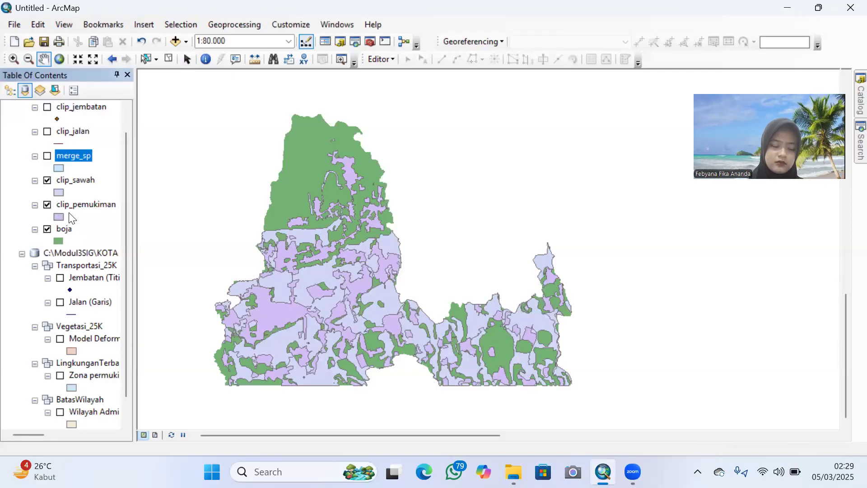
Step: Browse the 63 Sawah records in the clip_sawah attribute table, then close the table
right_click(68, 180)
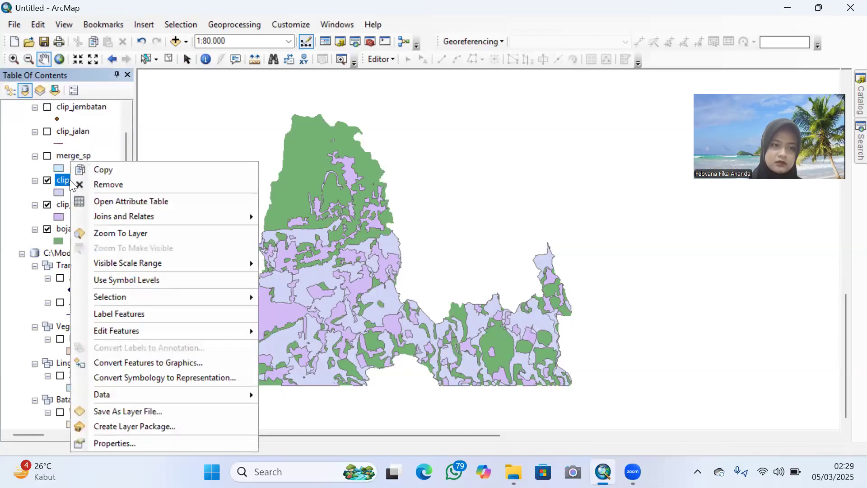
left_click(96, 202)
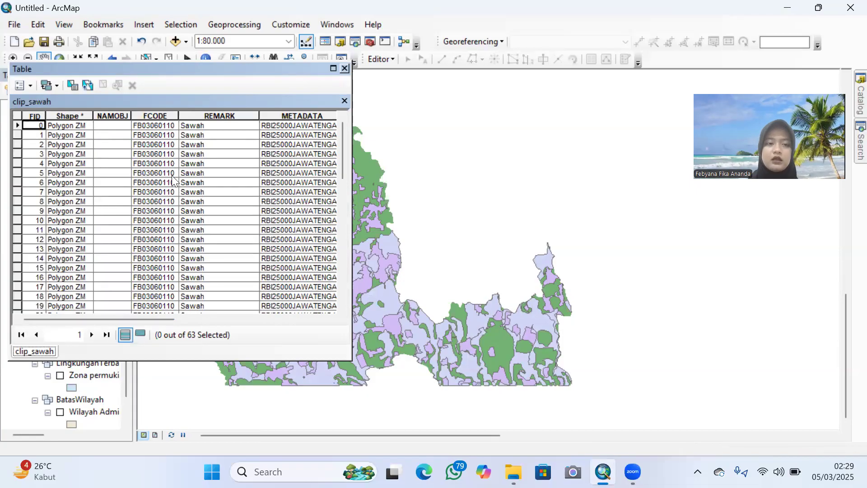
scroll(172, 177, "down", 5)
scroll(173, 177, "down", 9)
scroll(172, 177, "up", 14)
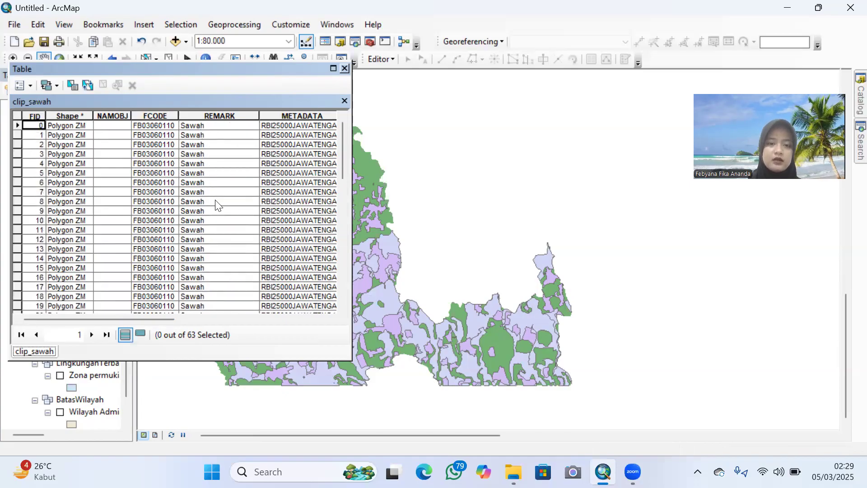
scroll(194, 255, "down", 14)
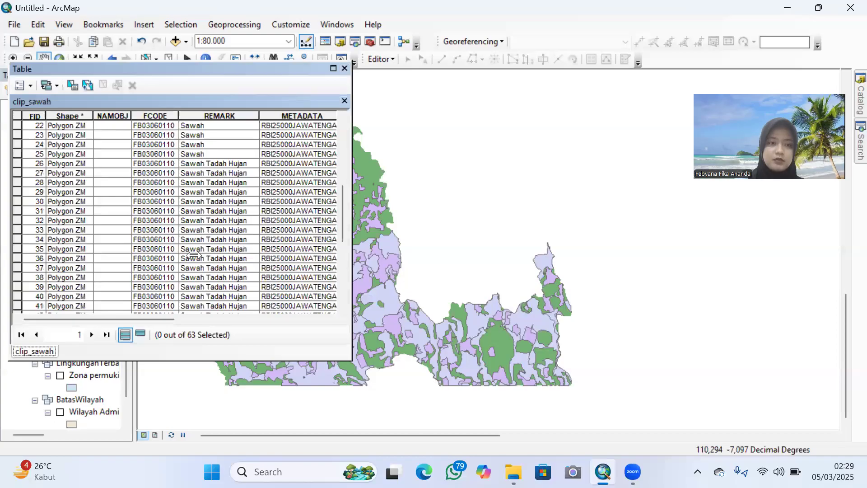
scroll(194, 255, "up", 14)
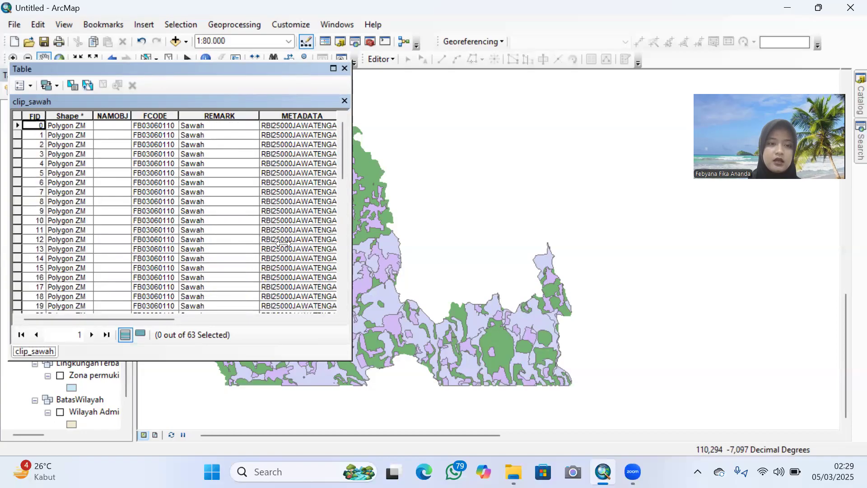
left_click(345, 68)
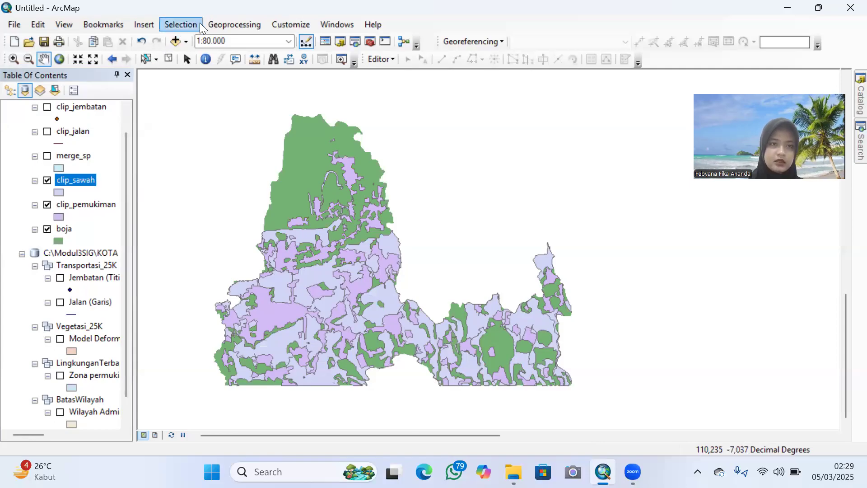
Step: In the Dissolve tool, use clip_sawah as input, output Modul3SIG\dissolve_sawah.shp, dissolving on REMARK
left_click(229, 22)
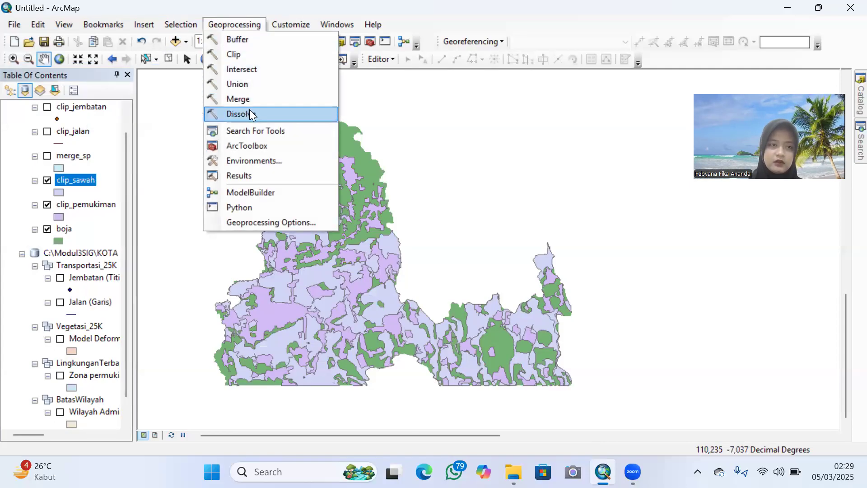
left_click(250, 110)
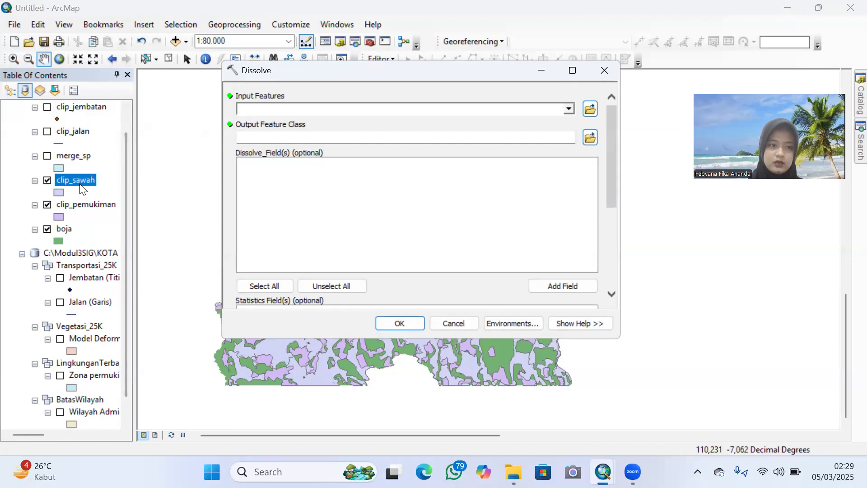
left_click_drag(82, 183, 256, 107)
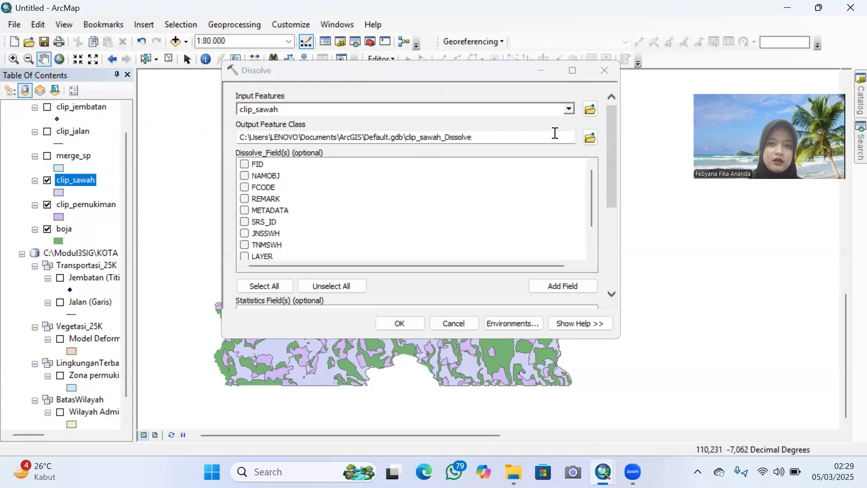
left_click(590, 137)
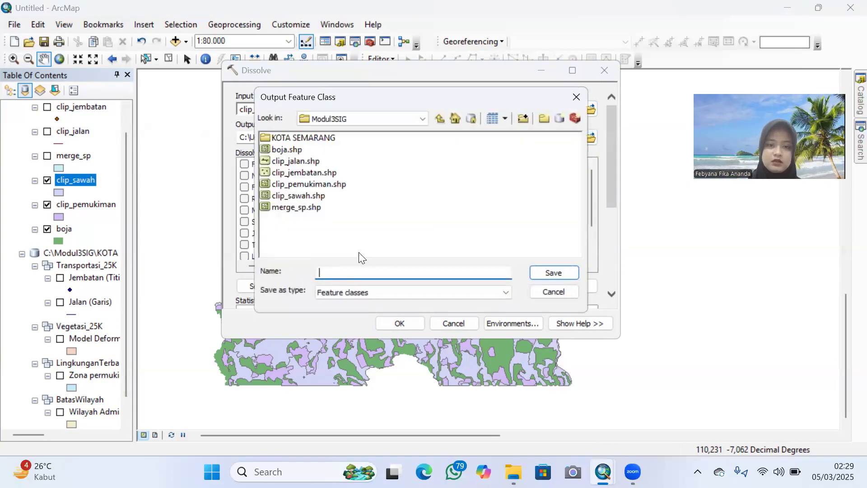
type("dissolve")
type("_")
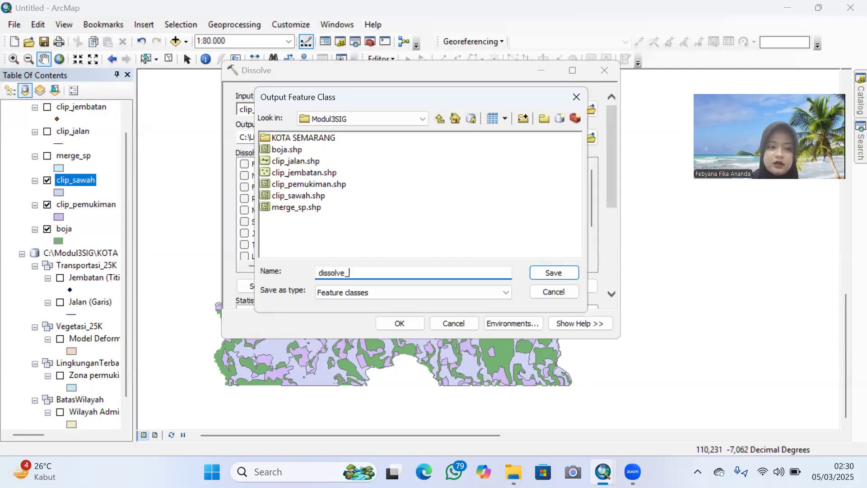
type("sawah")
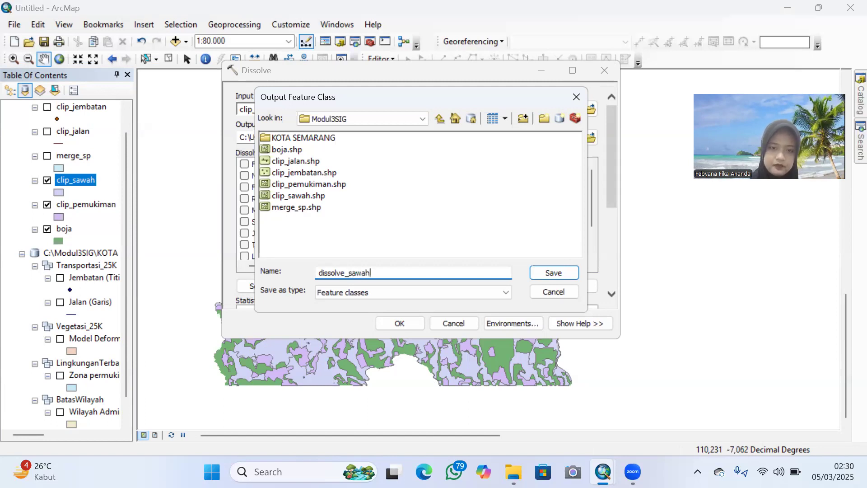
left_click(541, 272)
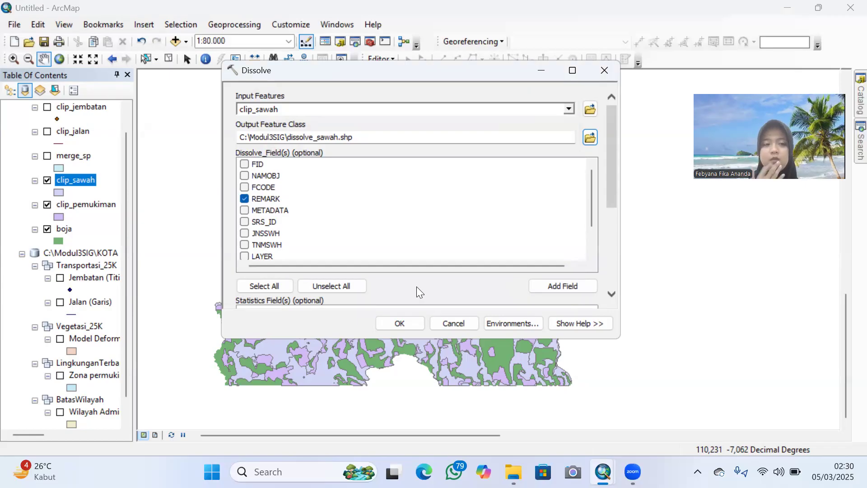
Step: Run the dissolve, then review and close the clip_sawah attribute table
left_click(406, 320)
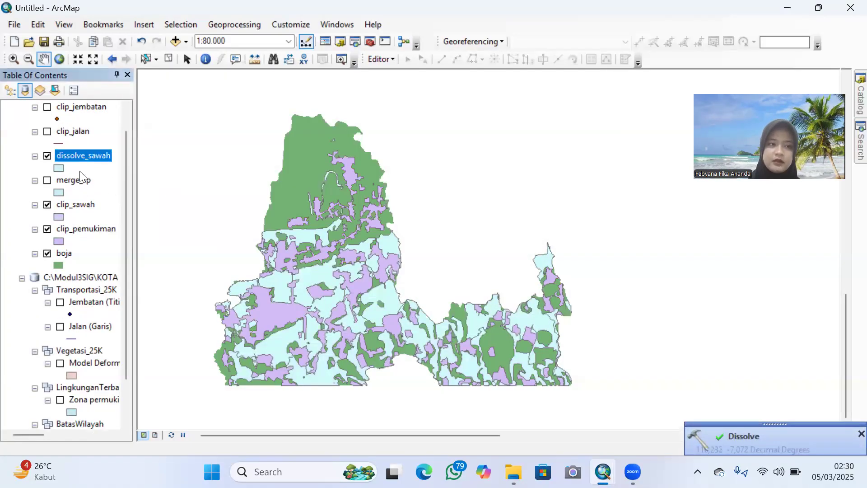
right_click(78, 203)
left_click(118, 203)
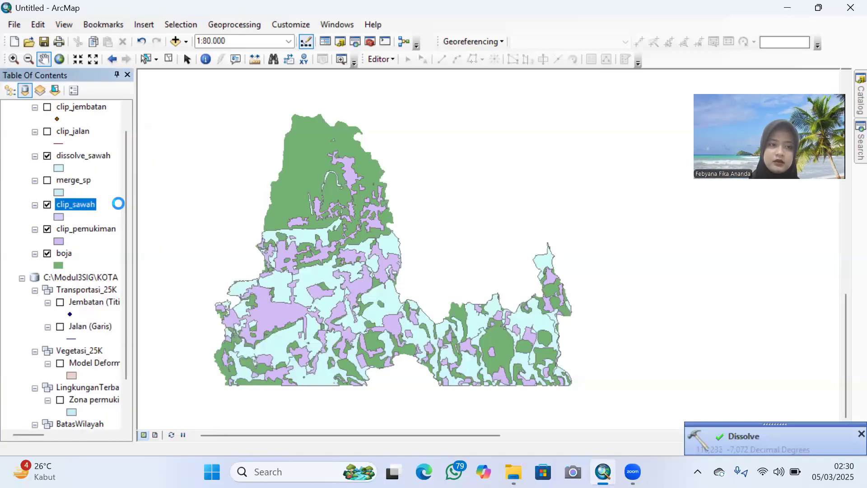
scroll(207, 208, "down", 7)
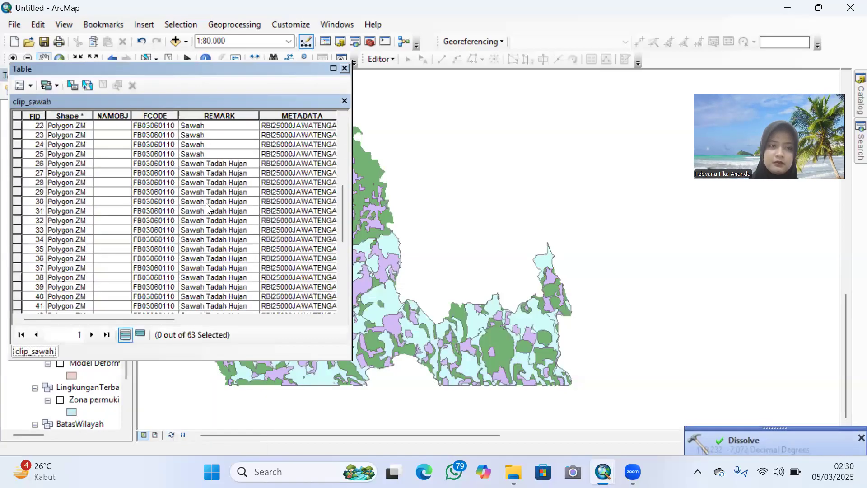
scroll(207, 208, "down", 7)
scroll(207, 208, "up", 15)
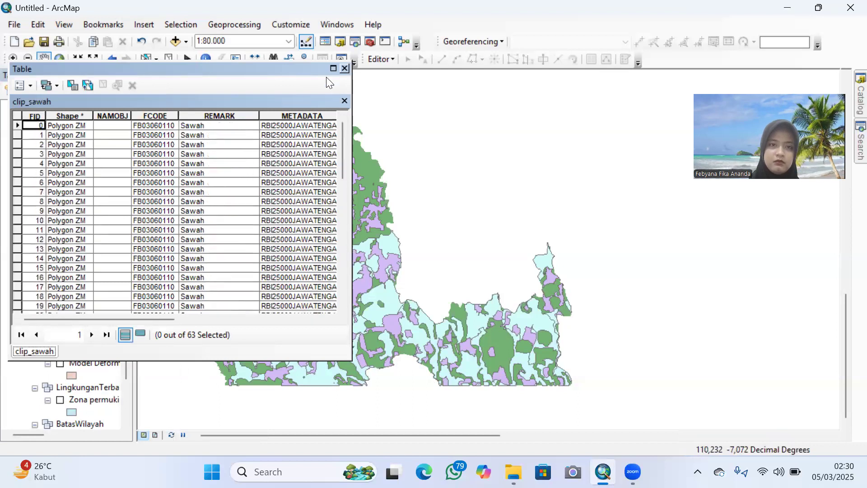
left_click(344, 68)
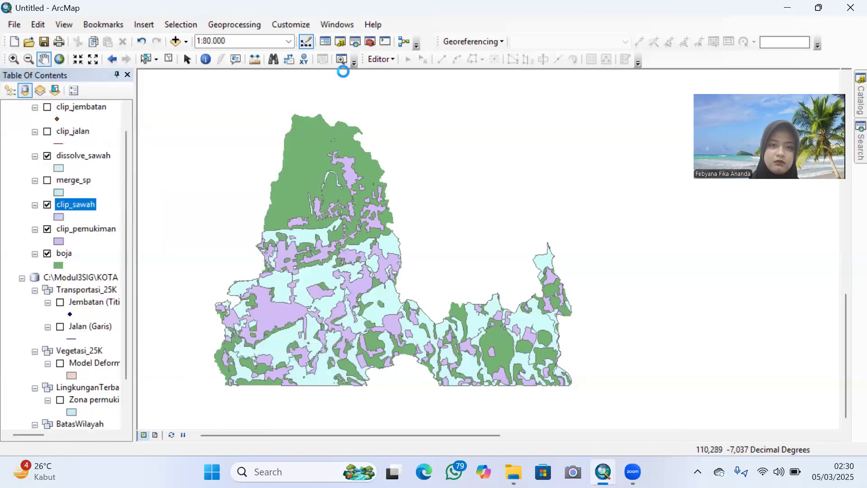
Step: Open the new dissolve_sawah layer's attribute table to compare its polygons
left_click(105, 155)
right_click(104, 155)
left_click(133, 198)
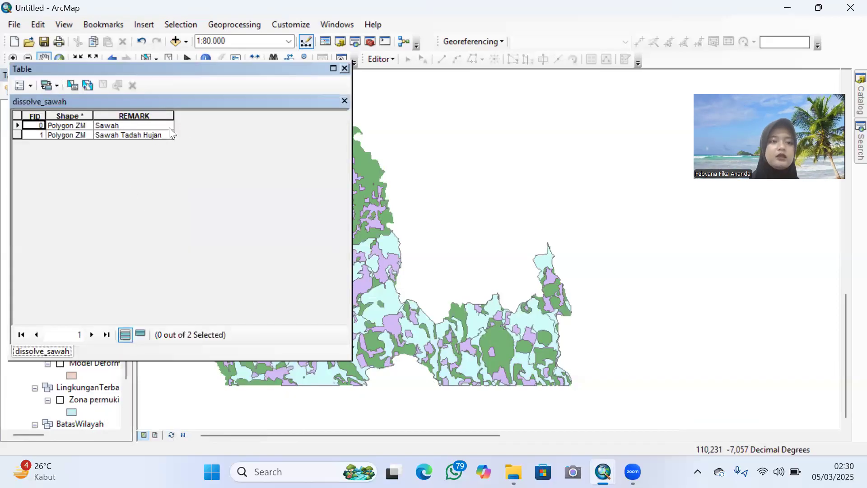
Step: Close the dissolve_sawah table and turn off the clip_sawah and clip_pemukiman layers
left_click(346, 69)
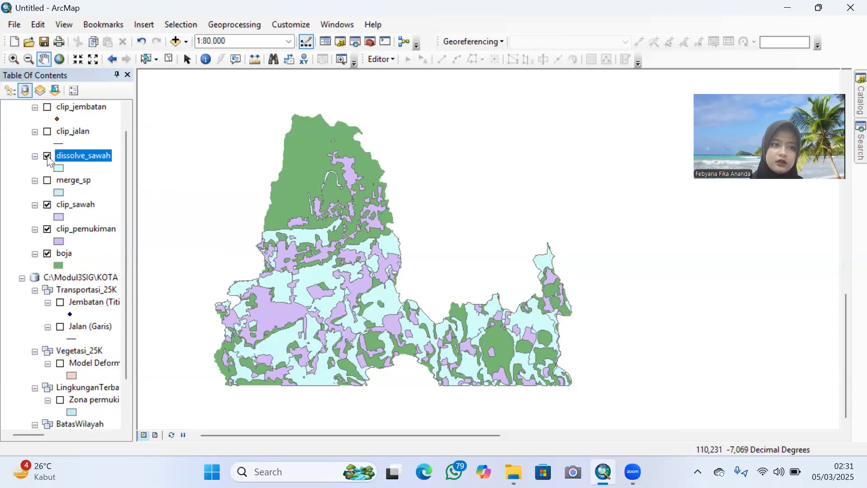
left_click(47, 204)
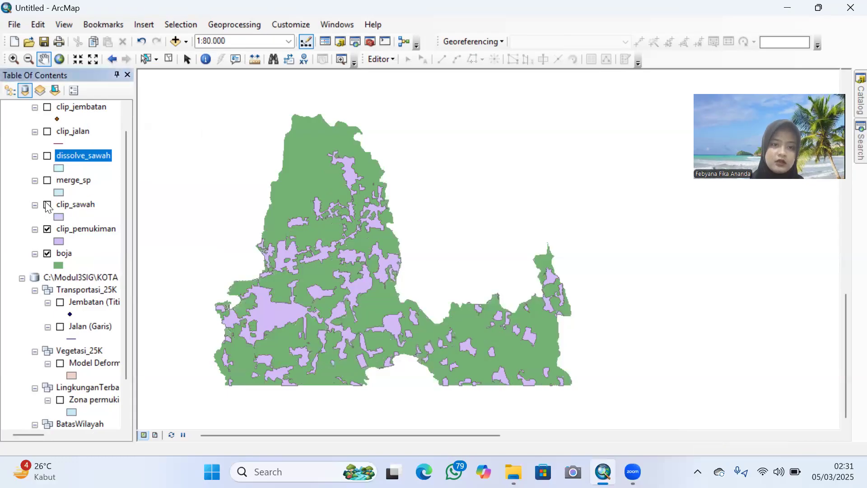
left_click(47, 230)
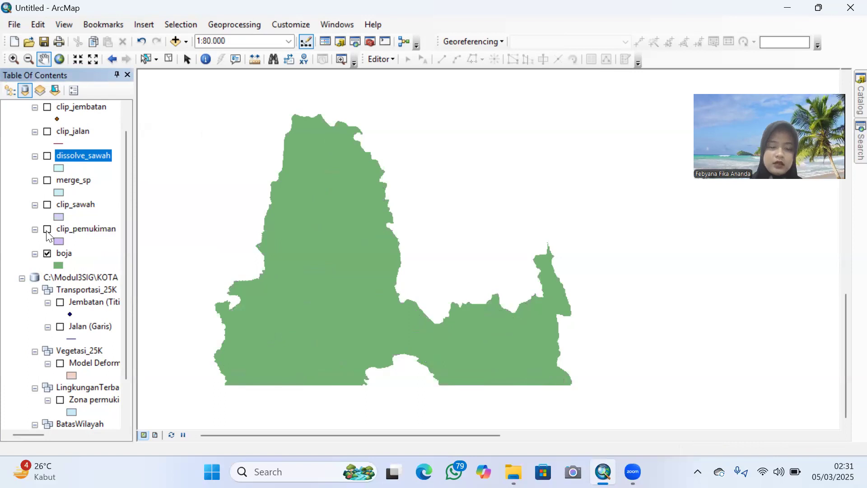
Step: In the boja layer properties, turn on feature labels
right_click(63, 252)
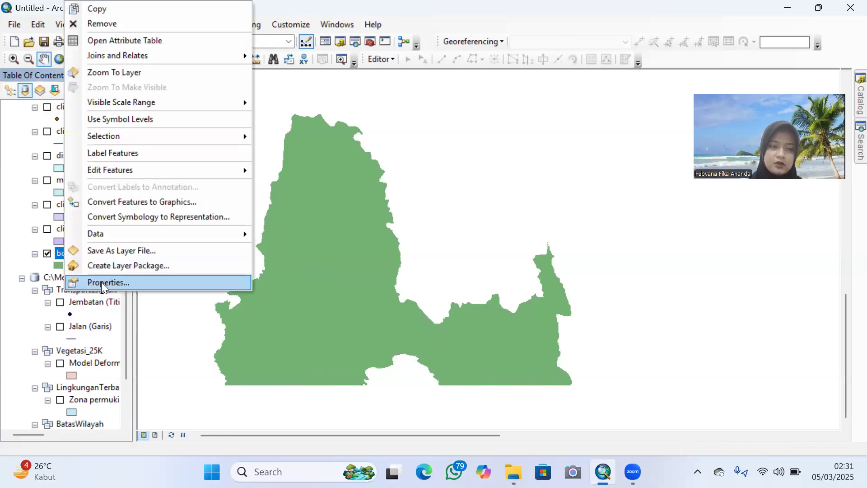
left_click(101, 282)
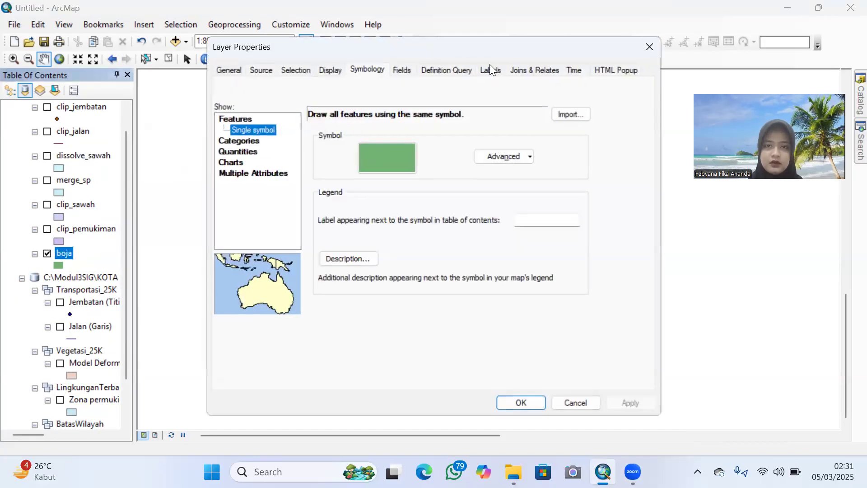
left_click(489, 70)
left_click(241, 89)
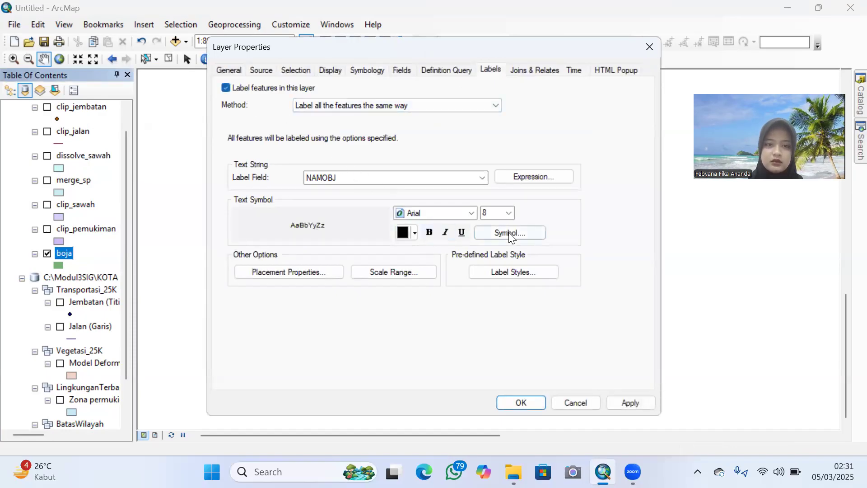
Step: Symbolize boja by unique NAMOBJ values with all values added, and apply
left_click(364, 71)
left_click(243, 116)
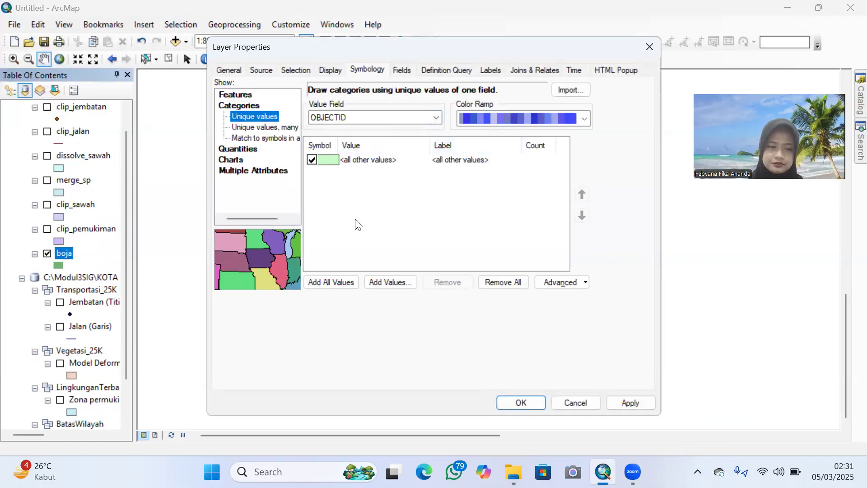
left_click(380, 117)
left_click(353, 137)
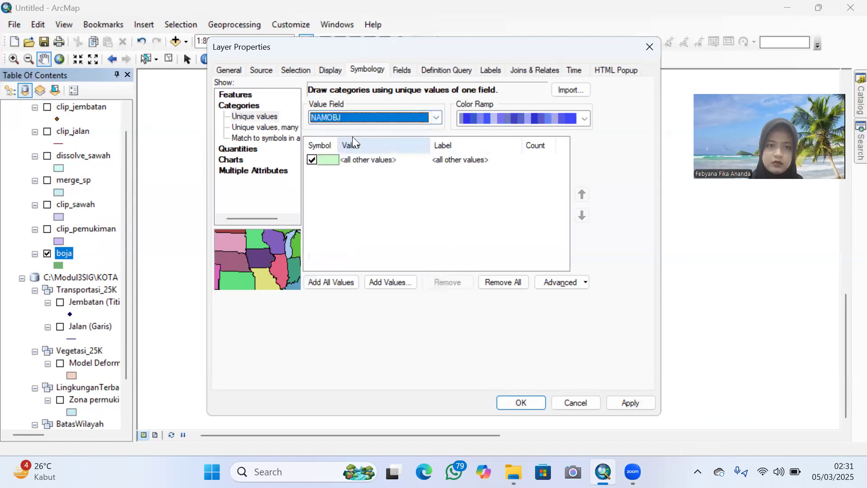
left_click(337, 282)
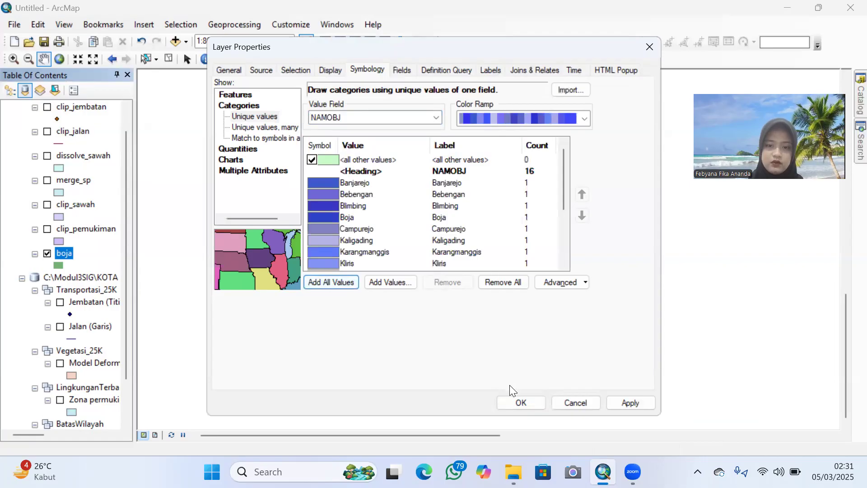
left_click(517, 406)
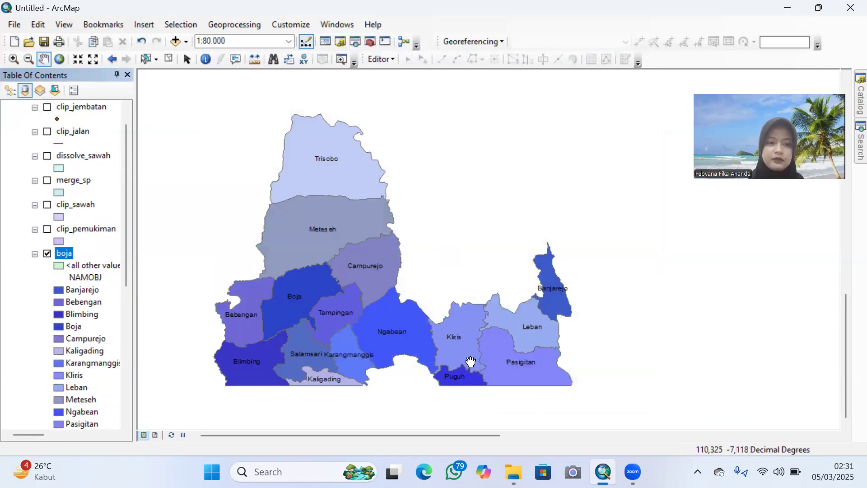
Step: Select the Pasigitan, Leban and Kliris rows in the boja attribute table, then close it
right_click(66, 255)
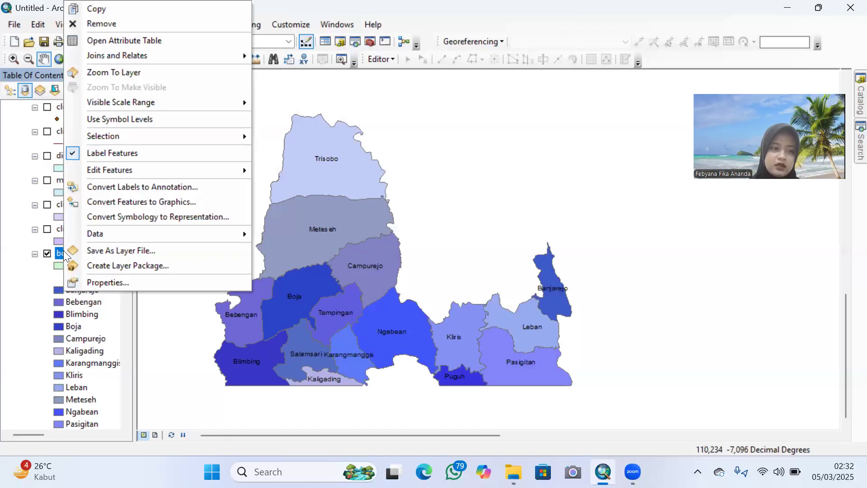
left_click(123, 42)
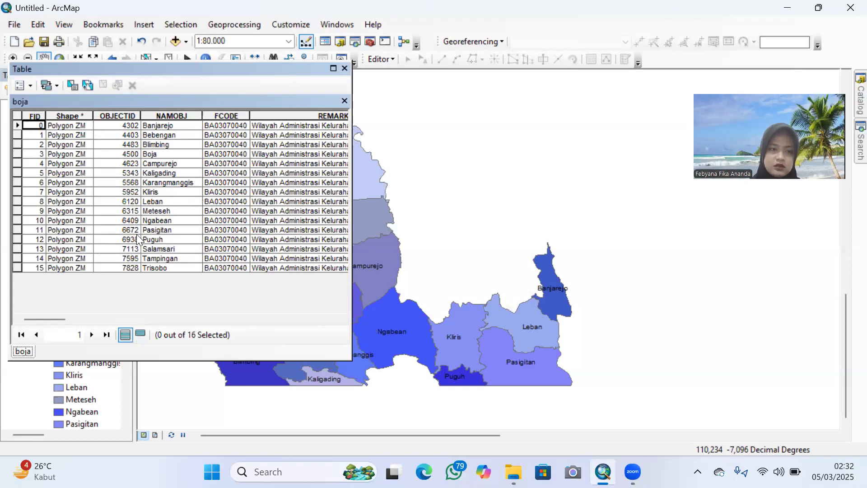
left_click(16, 228)
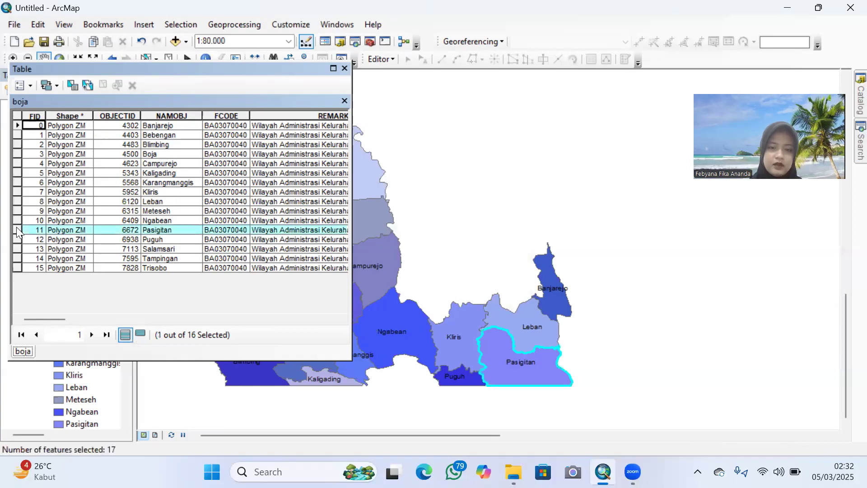
left_click(16, 200, "ctrl")
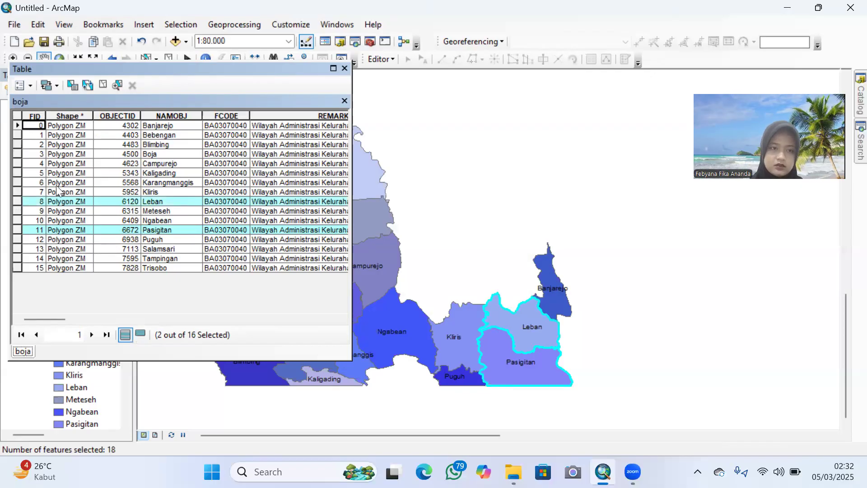
left_click(15, 190, "ctrl")
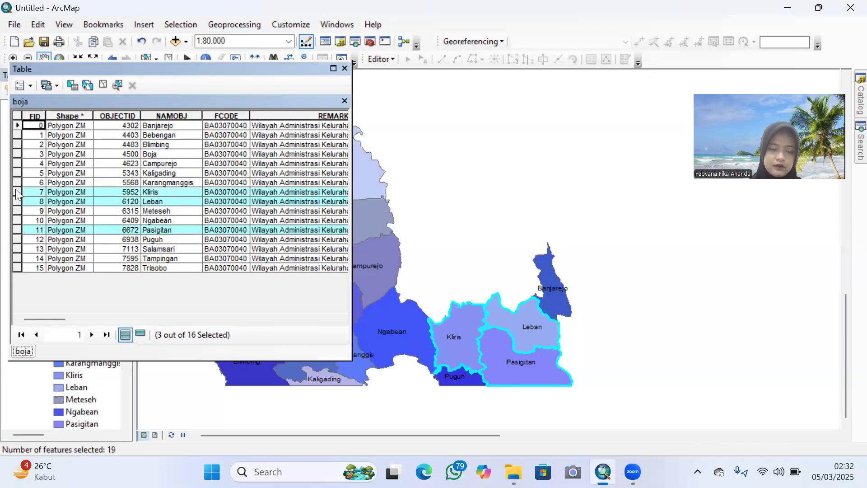
left_click(344, 69)
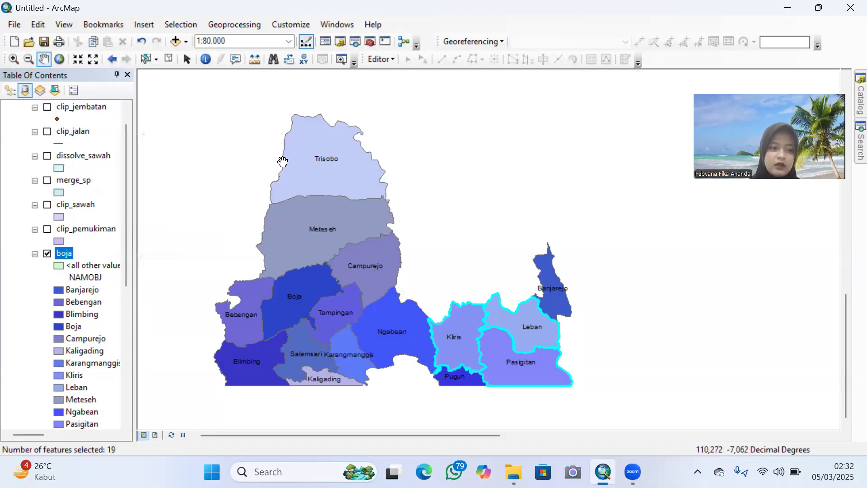
Step: Export boja's selected features to kelurahan.shp in Modul3SIG and add it to the map
right_click(70, 258)
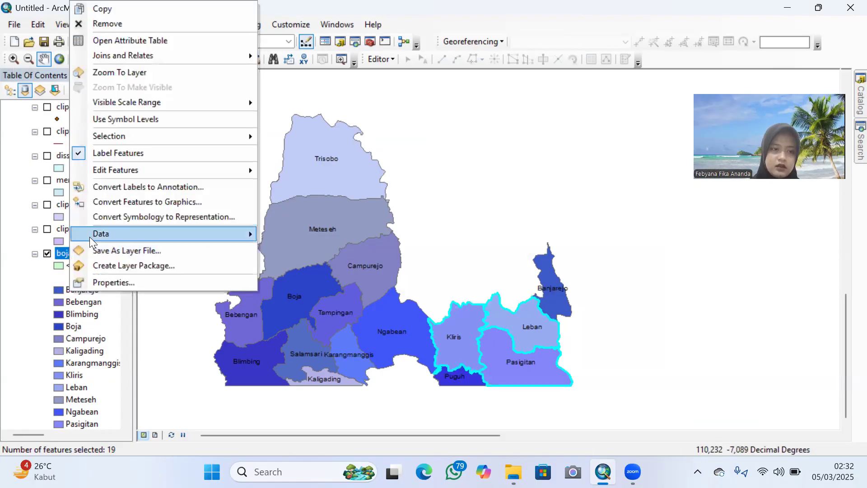
mouse_move(103, 235)
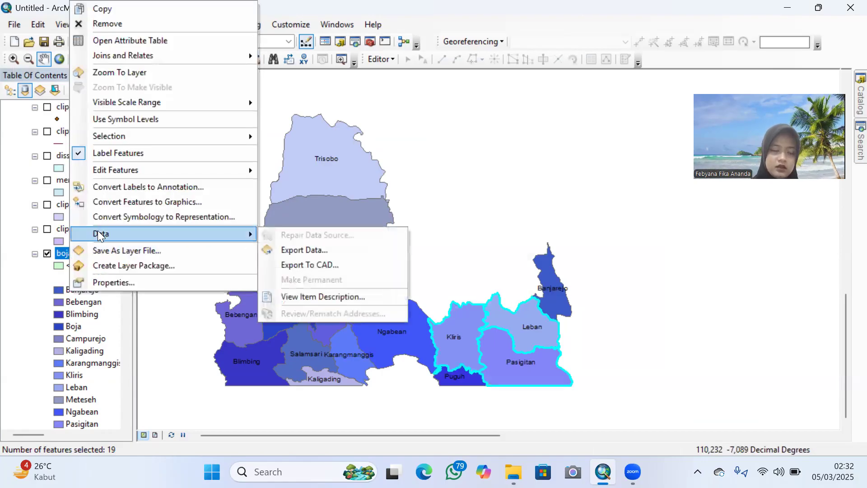
left_click(287, 249)
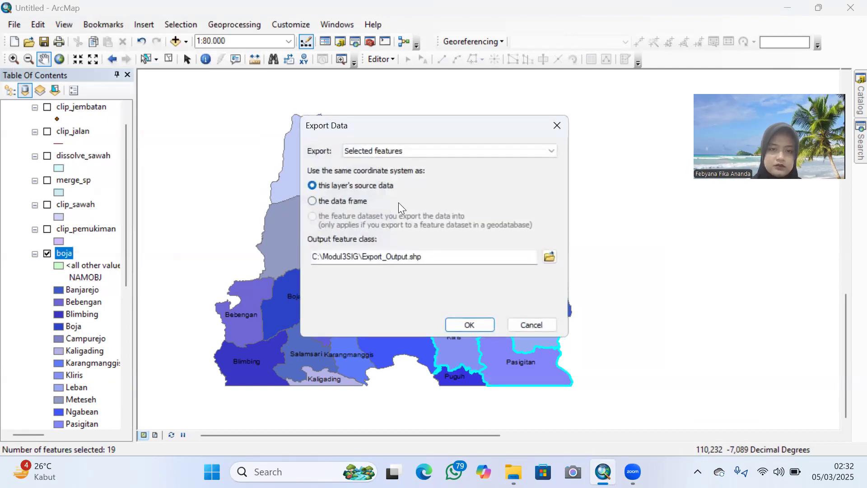
left_click(549, 258)
left_click_drag(384, 299, 318, 299)
type("ke")
type("lurah")
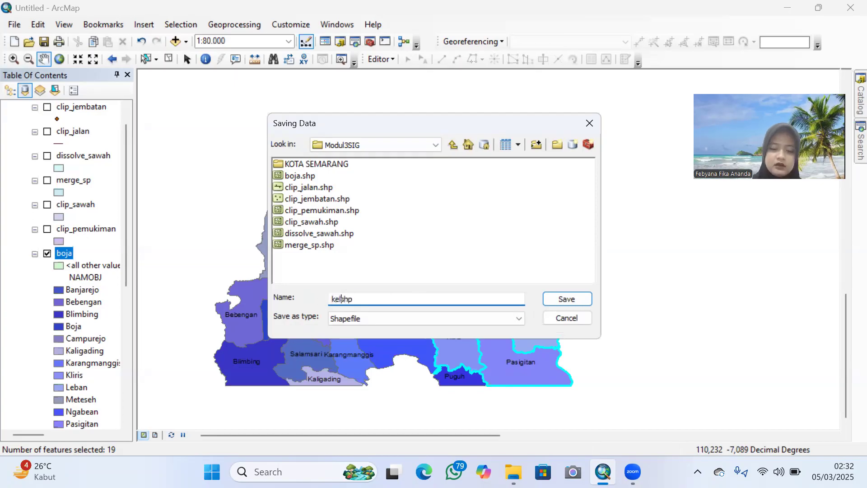
type("an.")
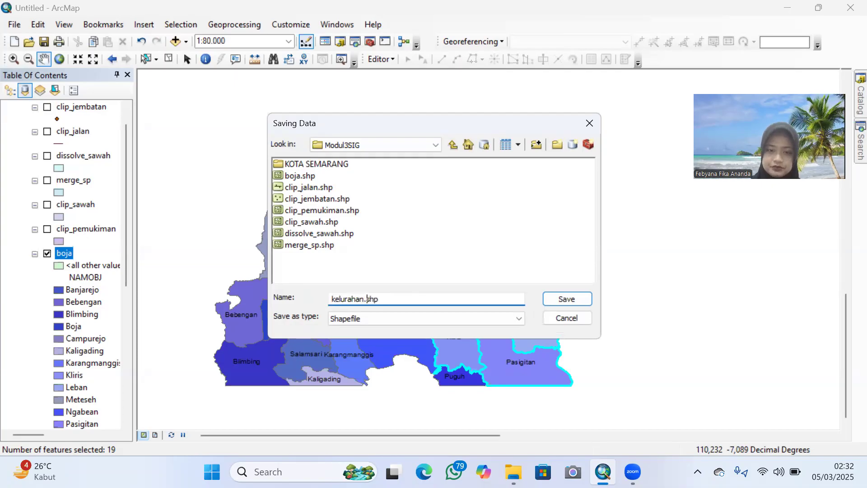
left_click(567, 299)
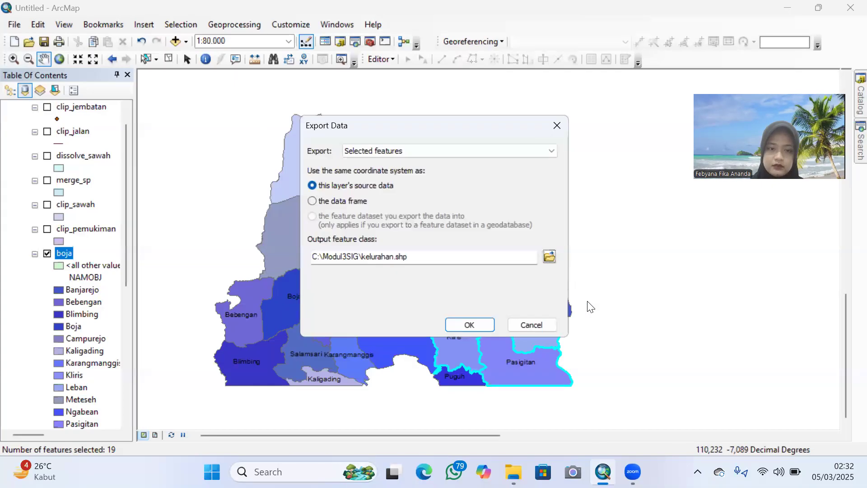
left_click(464, 326)
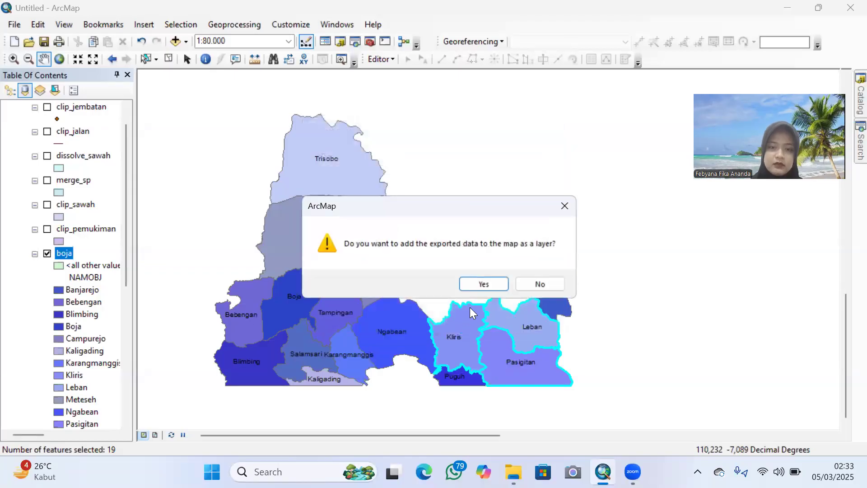
left_click(479, 285)
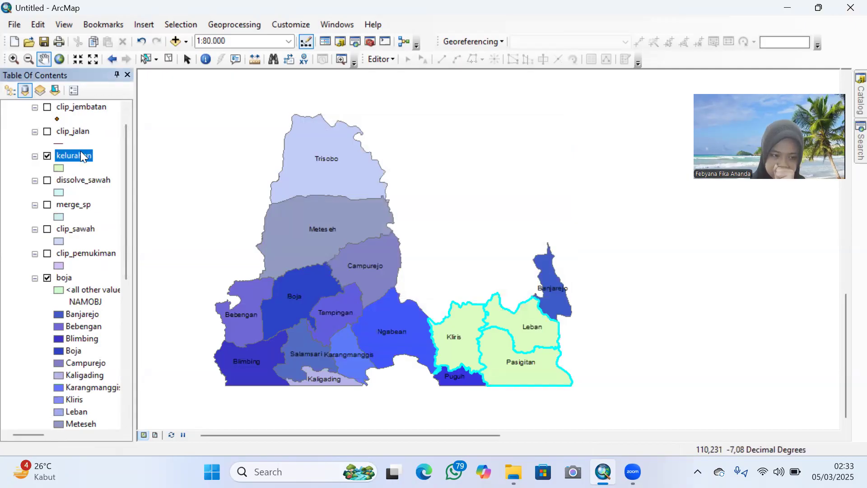
Step: Turn boja off and back on to compare it with the kelurahan polygons
mouse_move(126, 171)
left_mouse_down()
mouse_move(128, 255)
mouse_move(118, 162)
left_mouse_up()
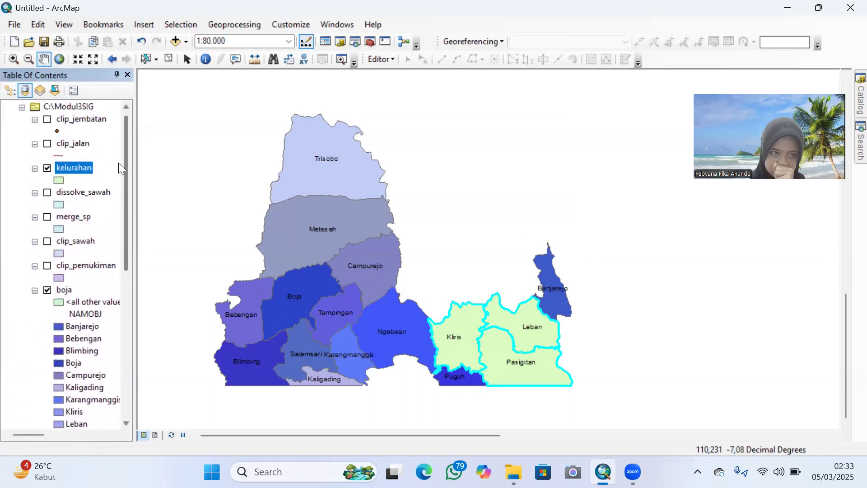
left_click(48, 291)
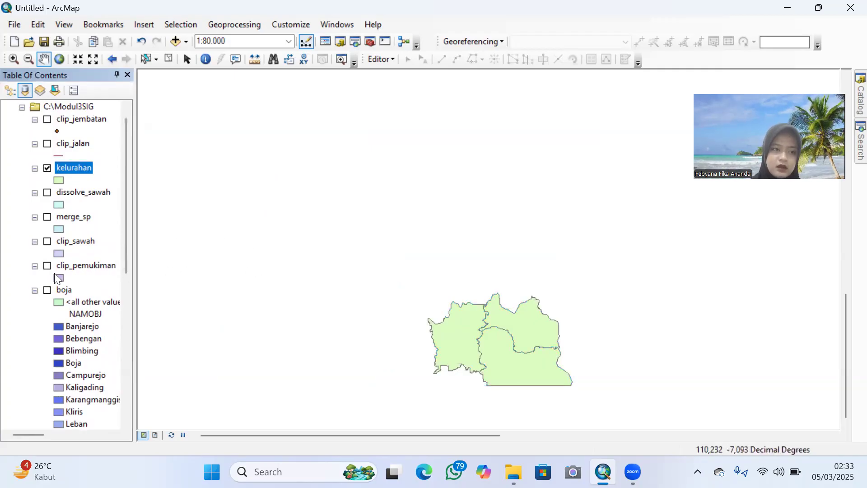
left_click(48, 291)
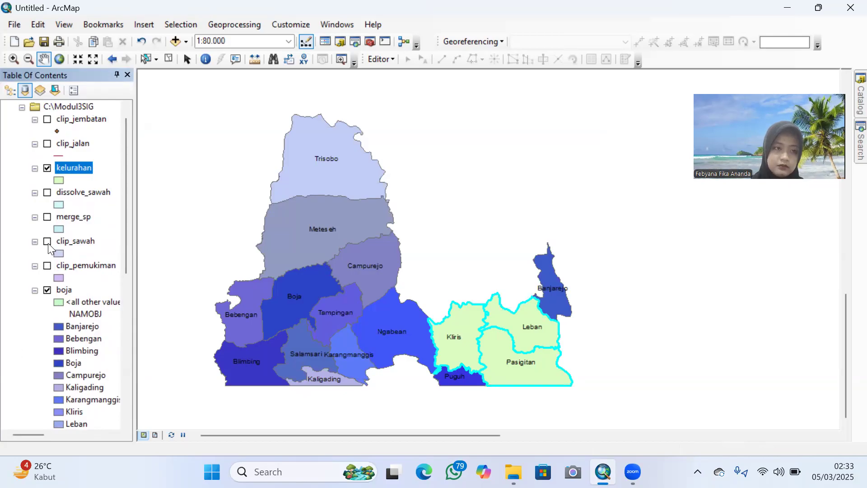
scroll(58, 176, "down", 8)
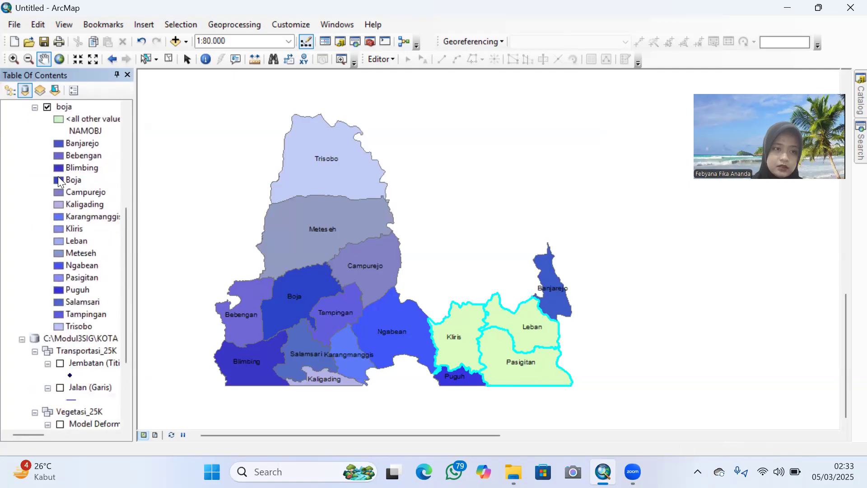
scroll(58, 177, "up", 8)
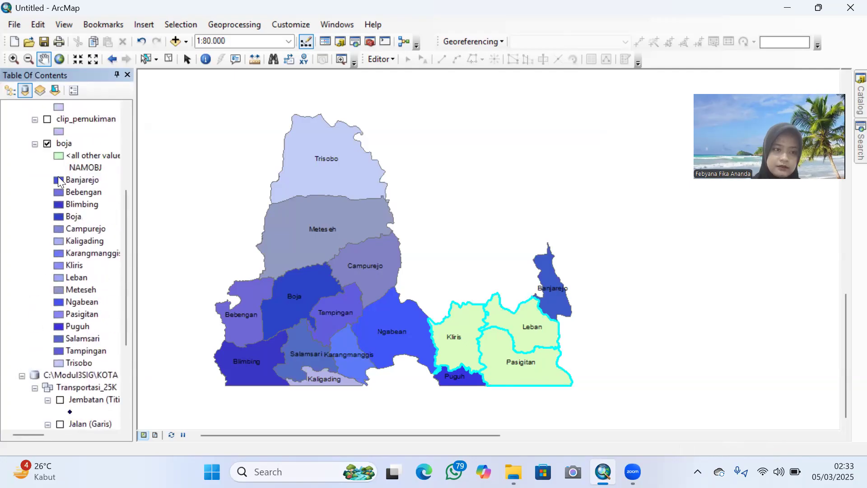
scroll(58, 176, "up", 1)
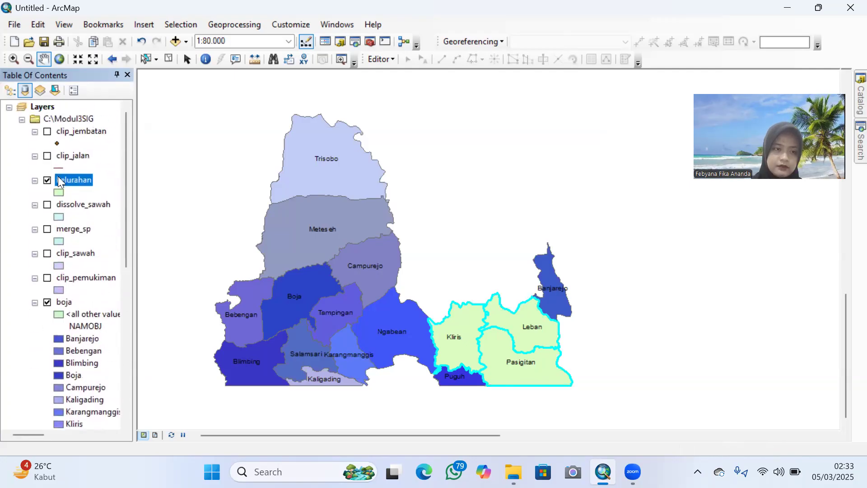
Step: Show Model Deformasi and finish with clip_sawah visible over the villages
left_click(48, 254)
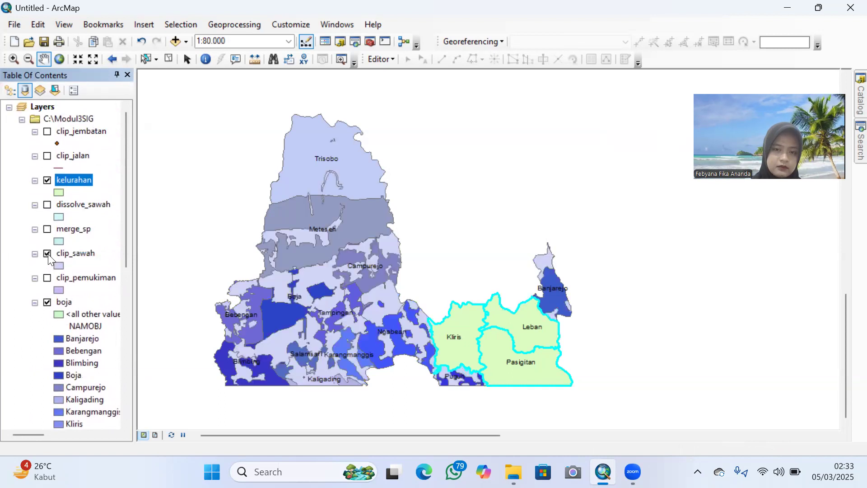
left_click(47, 254)
scroll(48, 254, "down", 8)
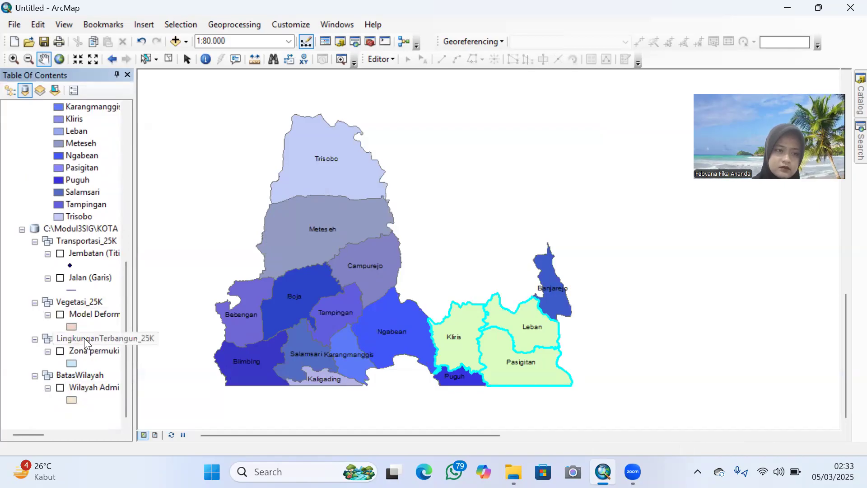
left_click(61, 315)
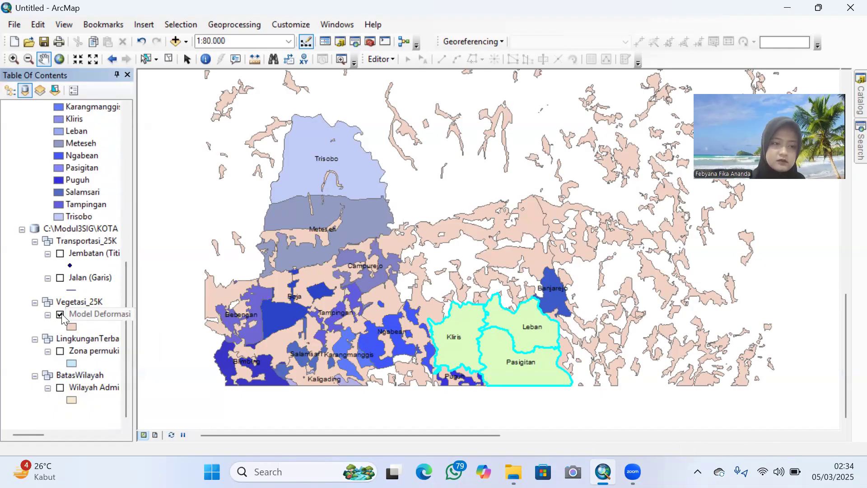
scroll(61, 313, "up", 8)
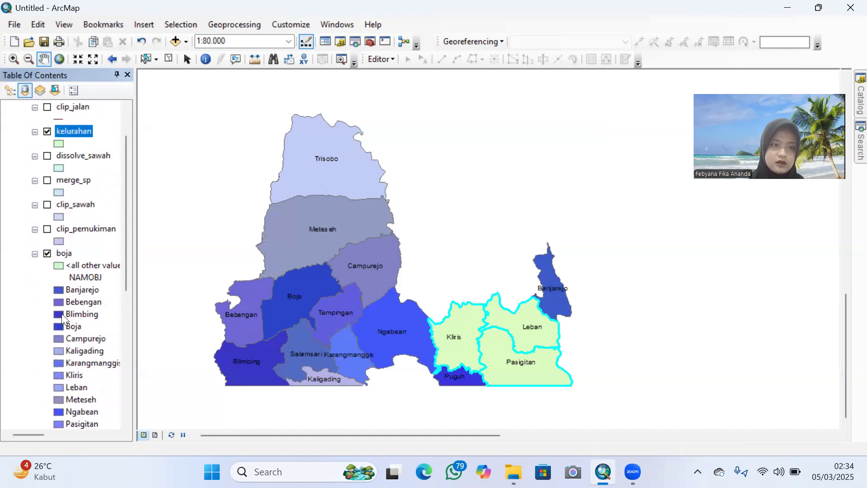
left_click(47, 253)
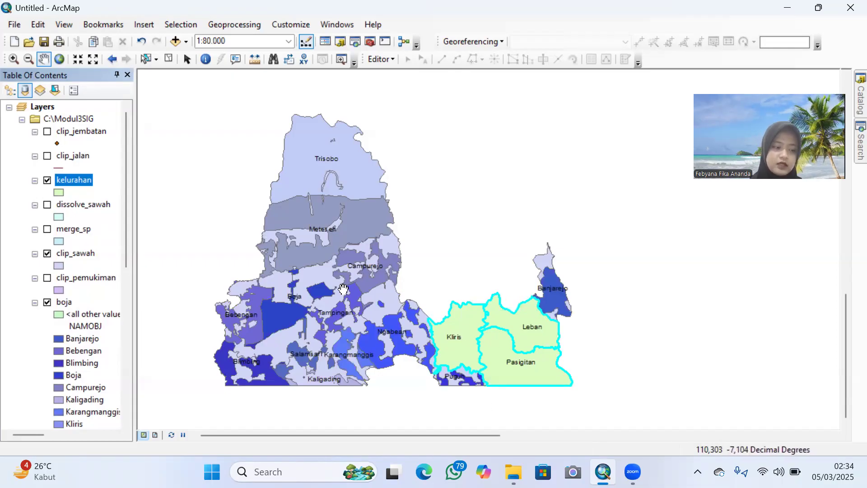
Step: Intersect kelurahan with clip_sawah, saving the output as intersect_kelurahan.shp, and run it
left_click(240, 26)
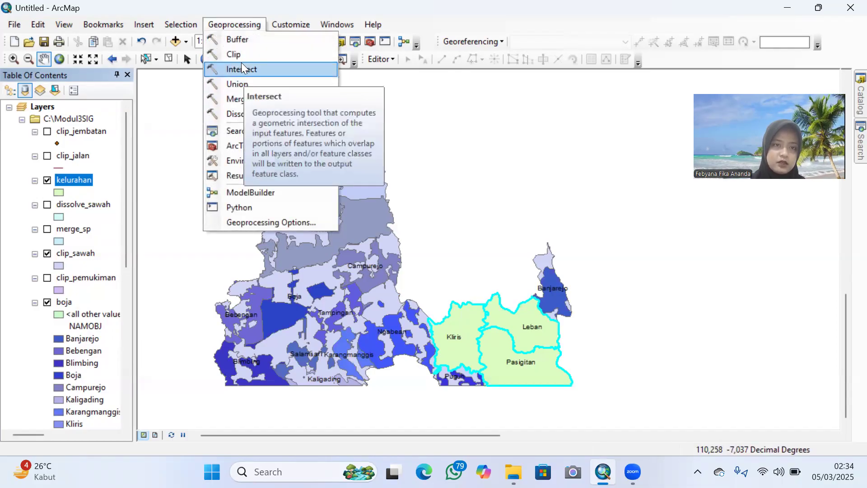
left_click(240, 69)
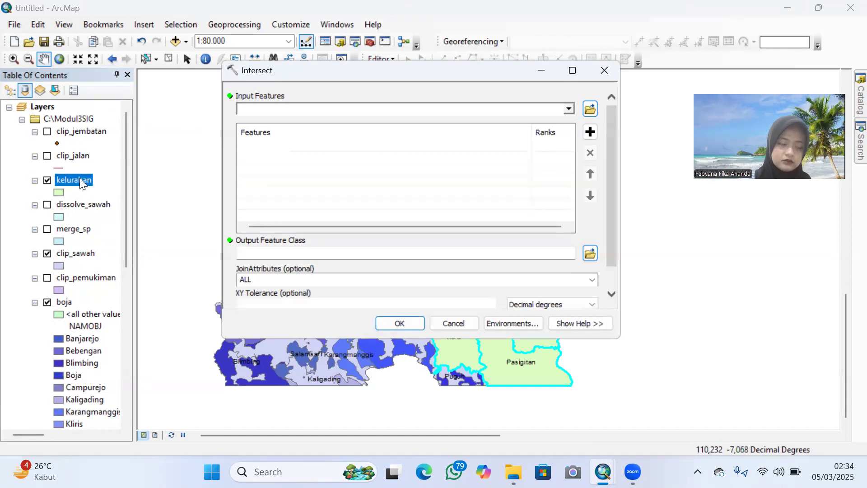
left_click_drag(80, 183, 260, 110)
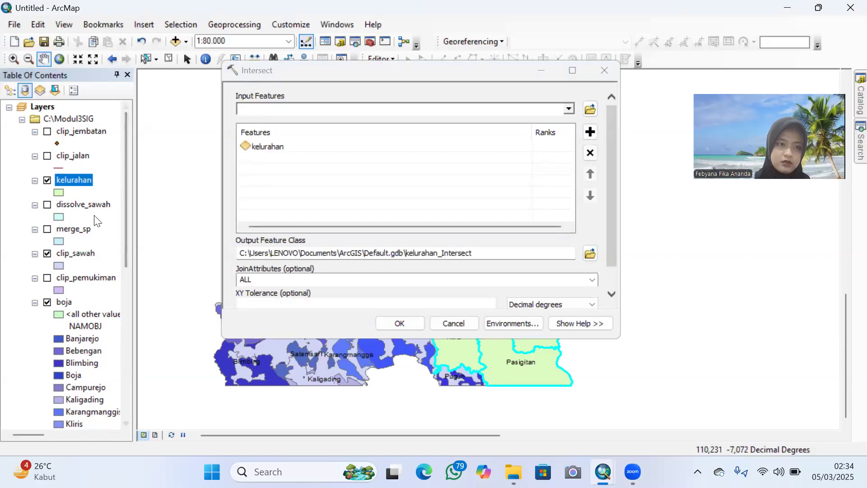
left_click_drag(59, 253, 256, 172)
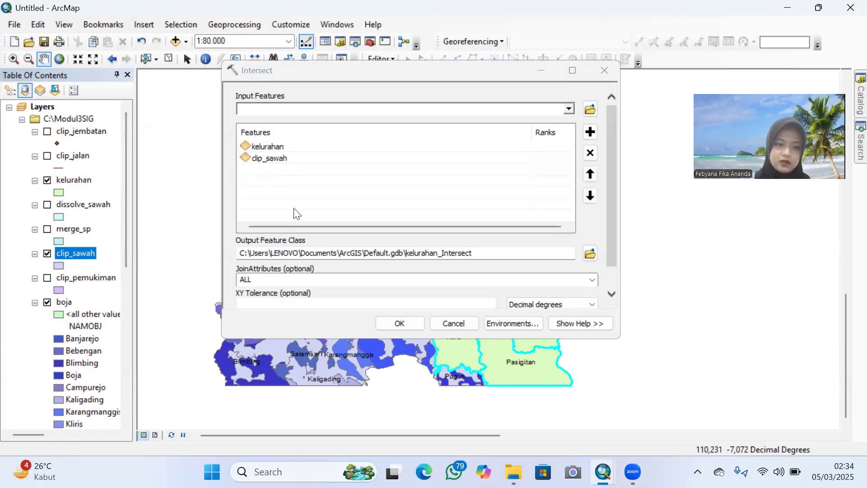
left_click(589, 253)
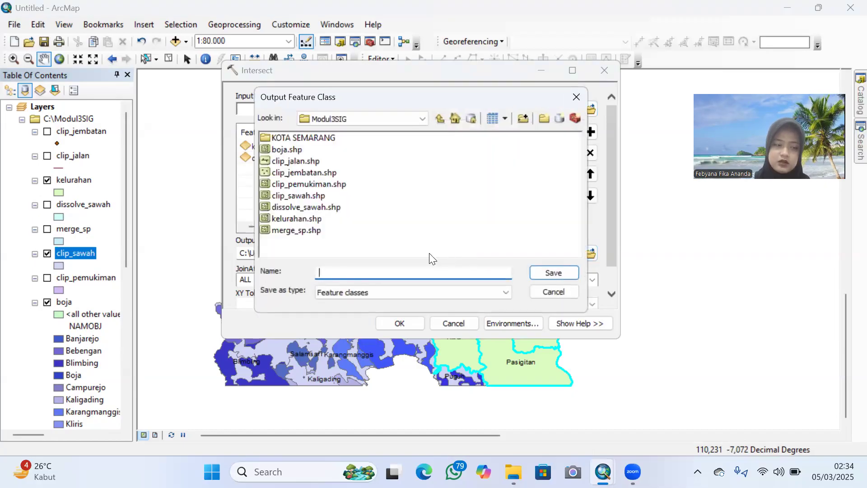
type("intersect")
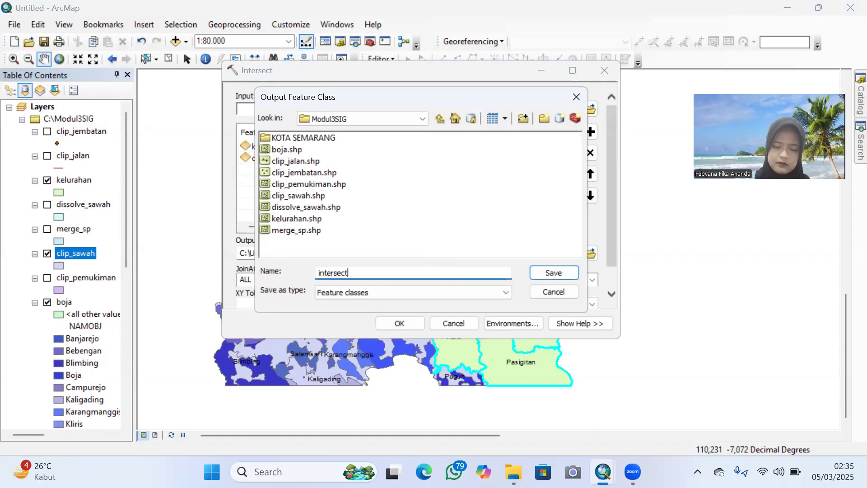
type("_")
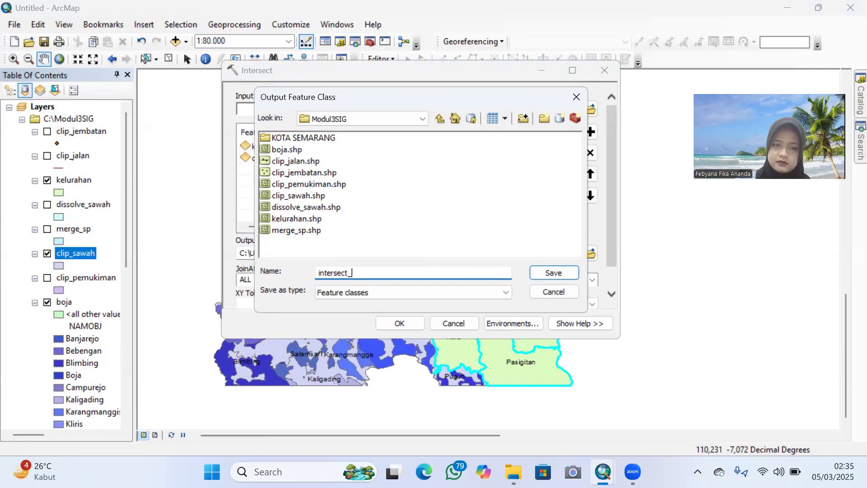
type("k")
type("lu")
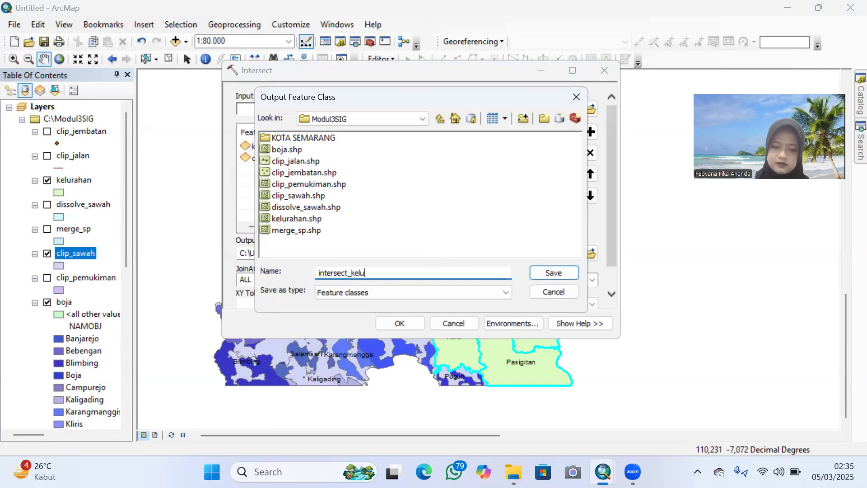
type("rahan")
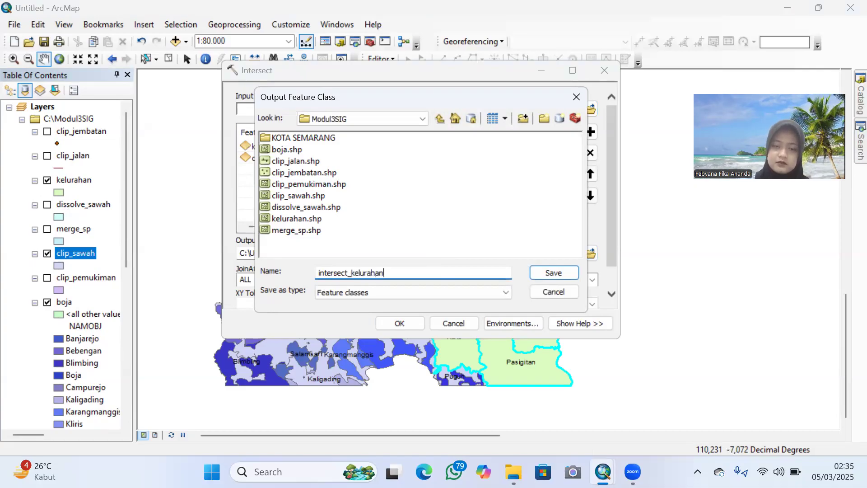
left_click(559, 270)
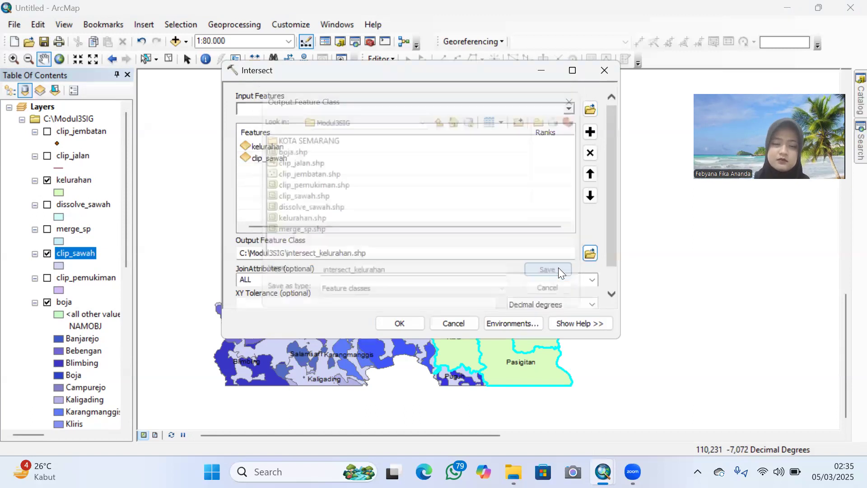
left_click(403, 322)
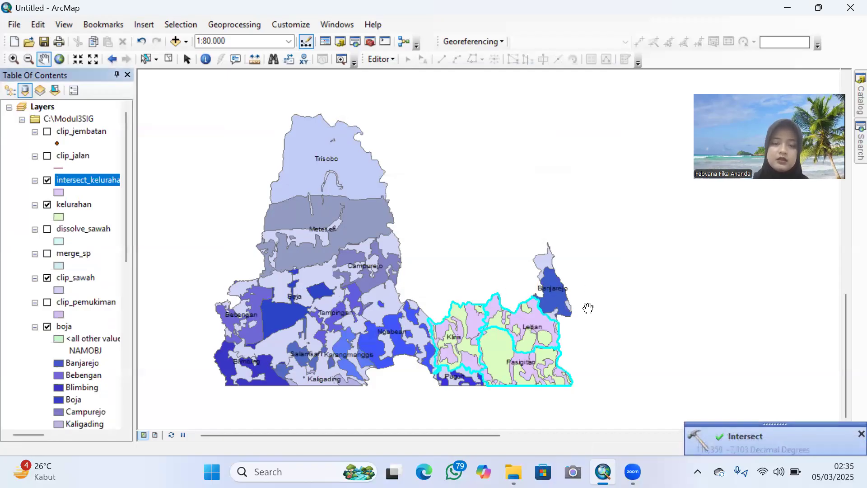
Step: Toggle the kelurahan and boja layers off and on to inspect the intersect result
scroll(586, 308, "up", 1)
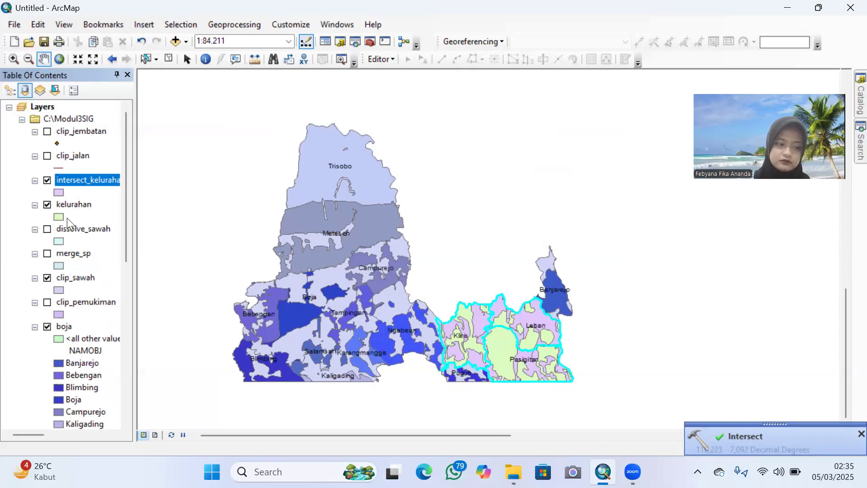
left_click(47, 206)
left_click(48, 206)
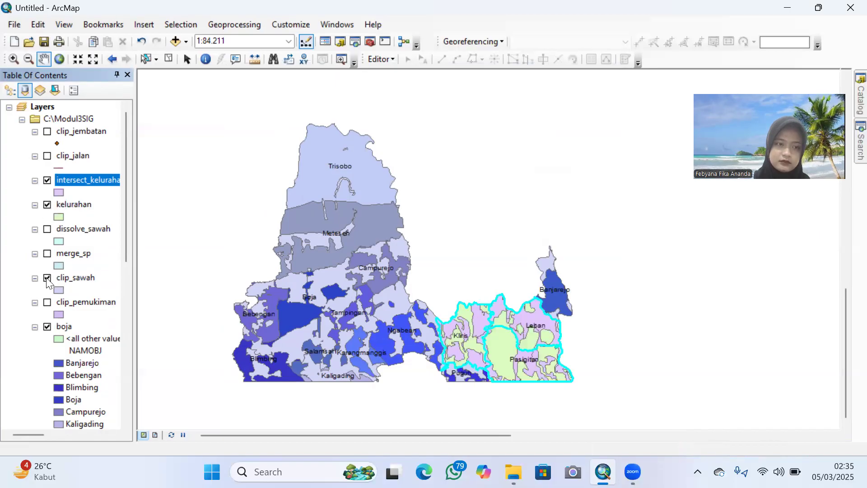
left_click(47, 328)
left_click(47, 327)
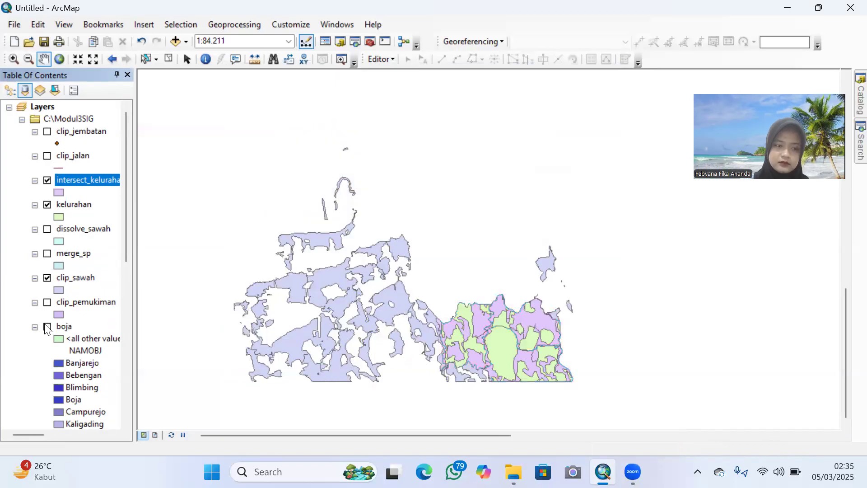
left_click(47, 327)
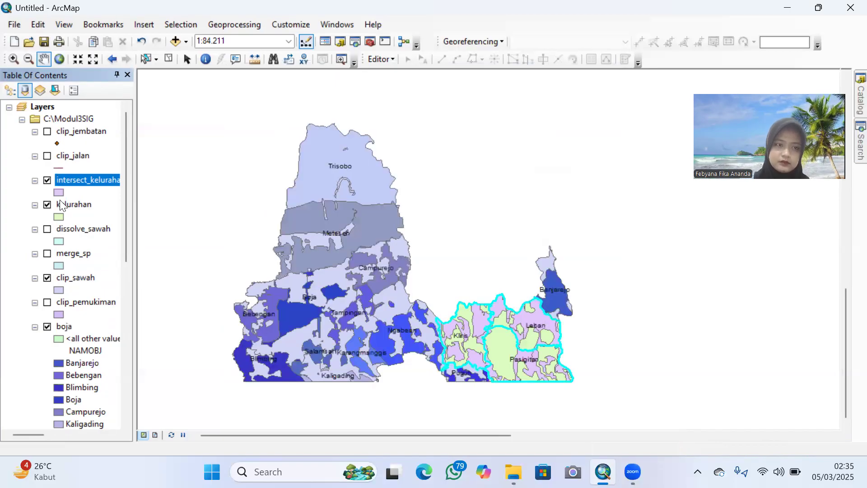
Step: Recheck the kelurahan layer and turn off clip_sawah, leaving the intersect rice fields visible
scroll(59, 200, "down", 2)
left_click(45, 133)
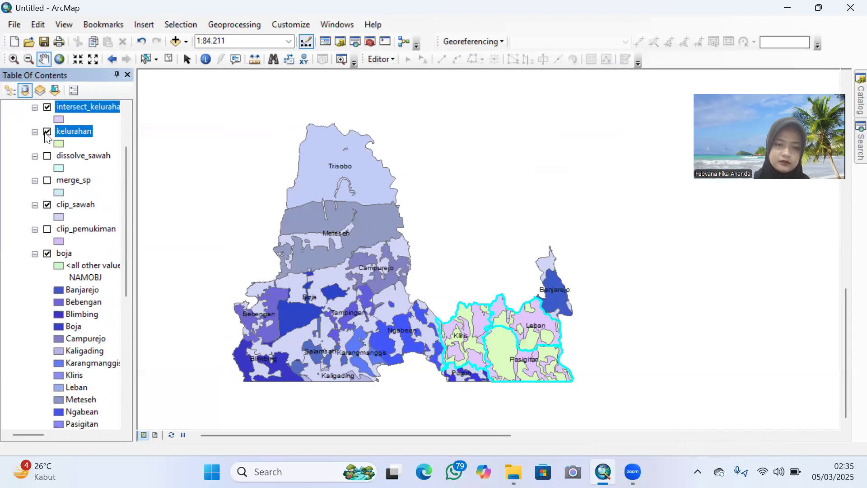
left_click(45, 134)
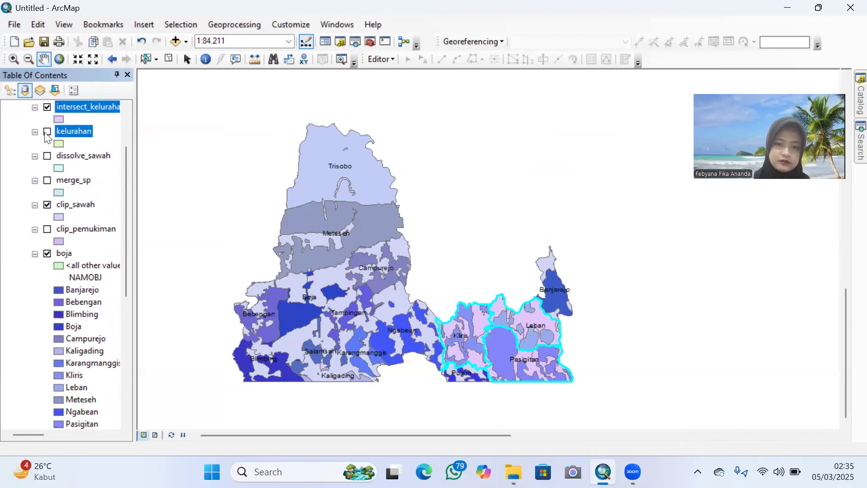
left_click(48, 204)
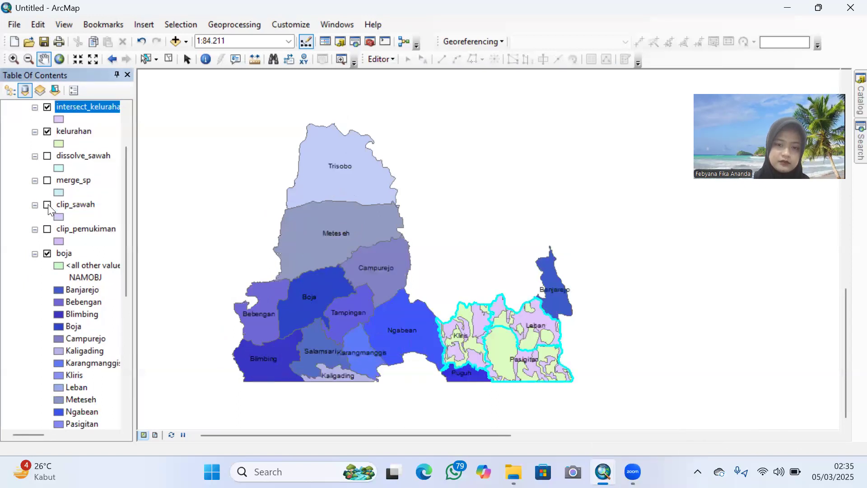
scroll(48, 204, "down", 7)
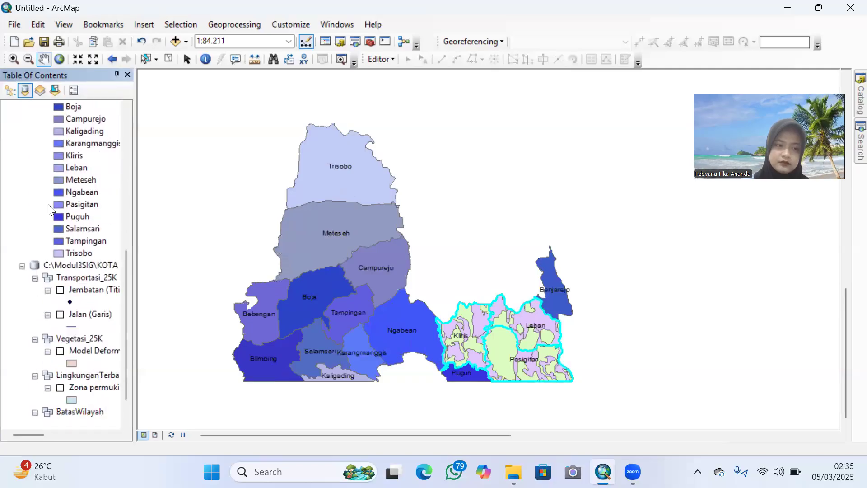
scroll(48, 204, "up", 9)
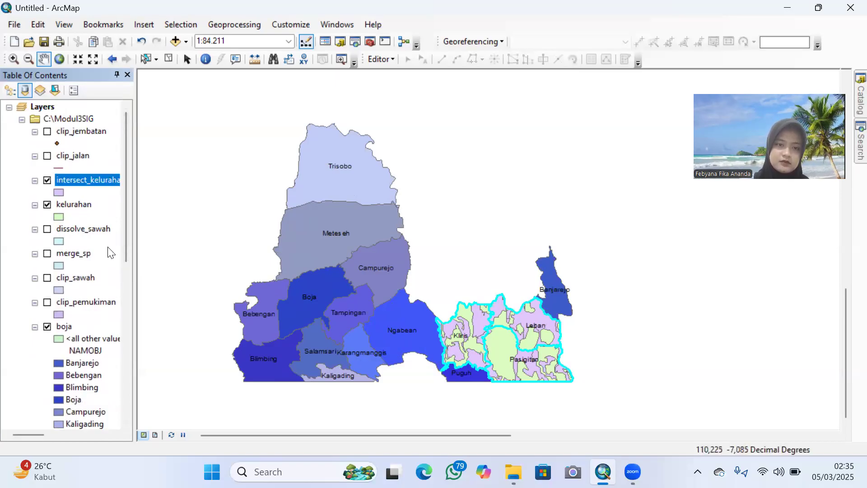
scroll(109, 252, "down", 2)
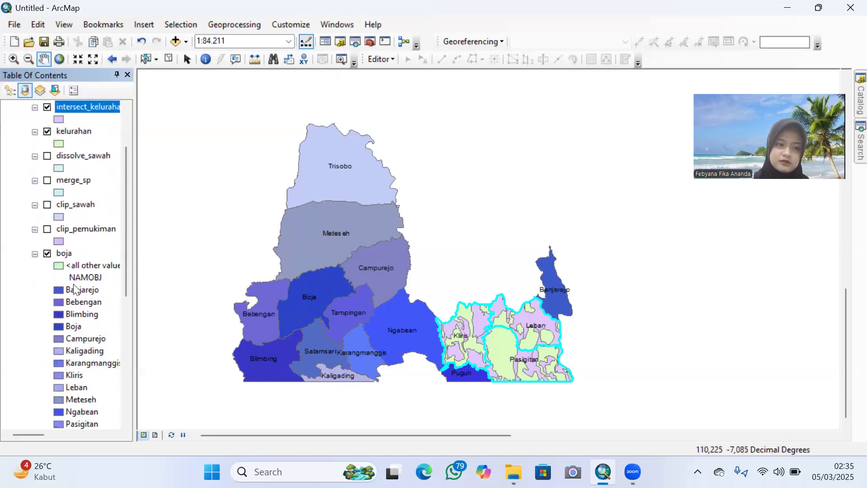
scroll(76, 290, "down", 1)
scroll(76, 289, "down", 1)
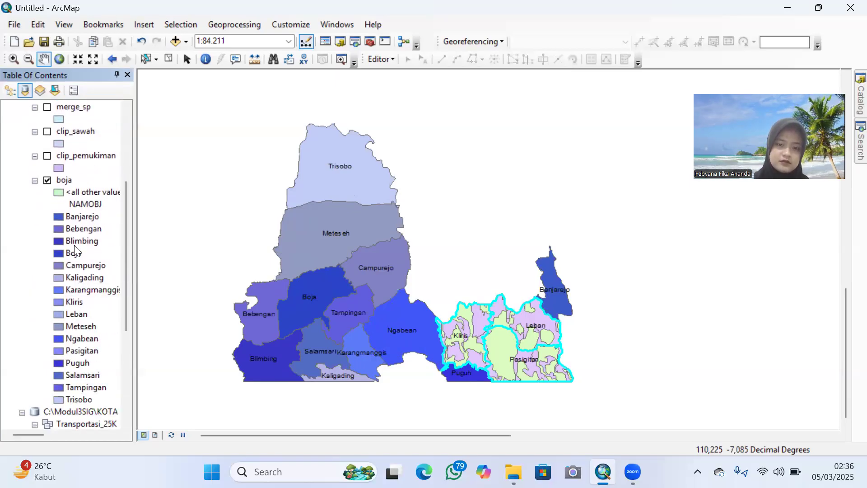
scroll(75, 247, "up", 1)
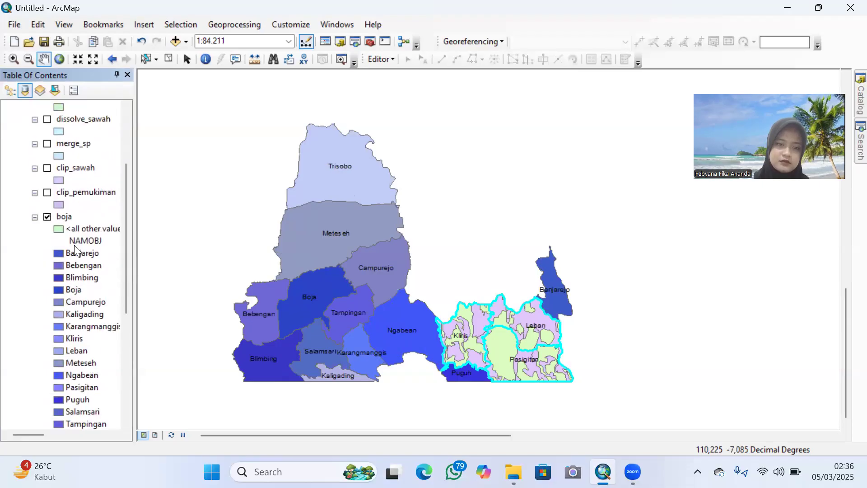
right_click(65, 217)
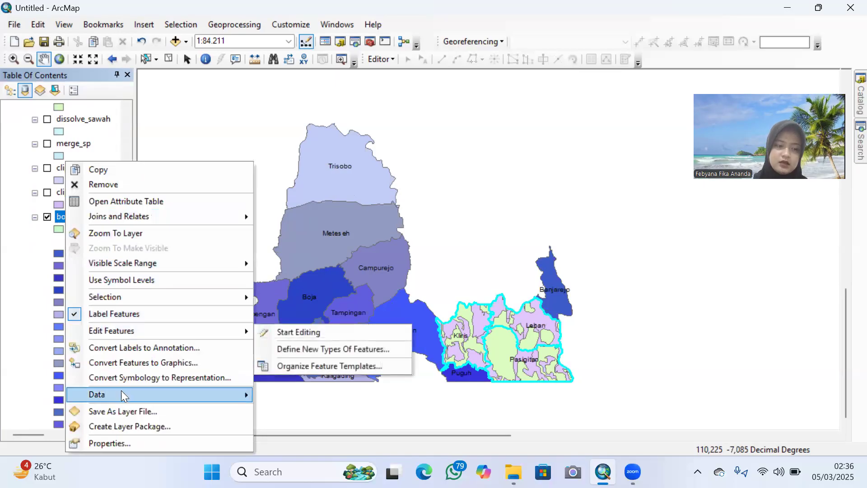
mouse_move(122, 396)
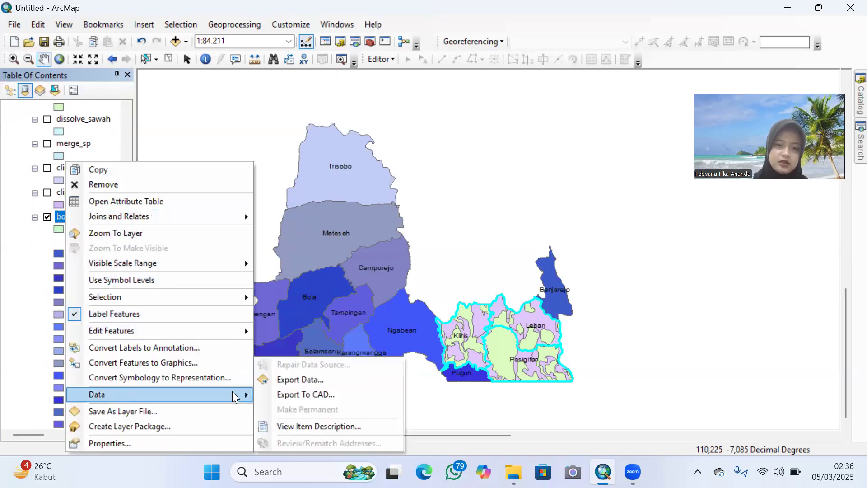
left_click(272, 379)
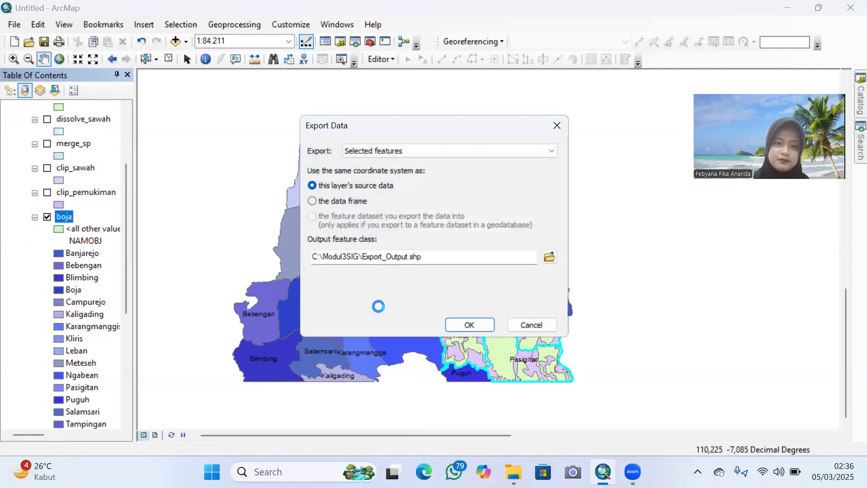
left_click(557, 128)
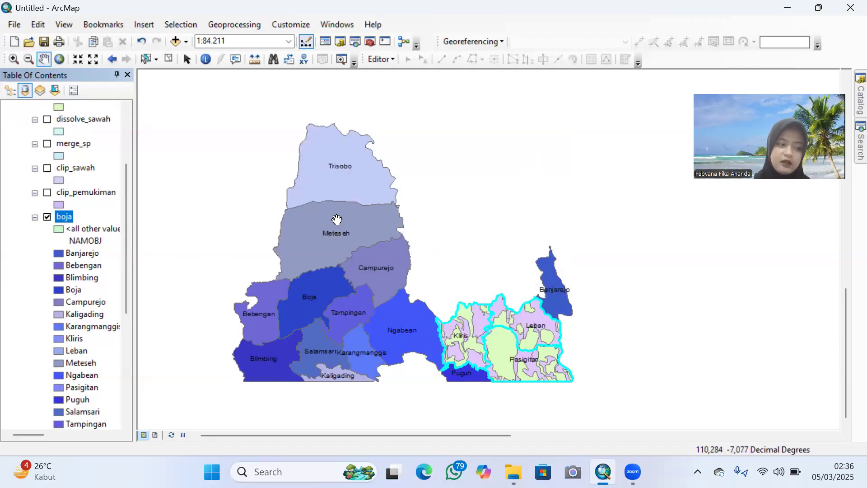
Step: Save the map document as Geoprocessing in the Modul3SIG folder
left_click(18, 28)
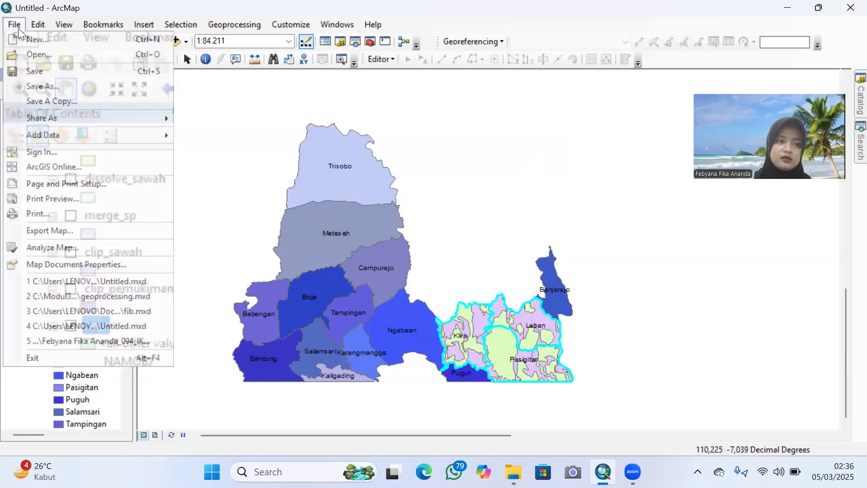
left_click(48, 74)
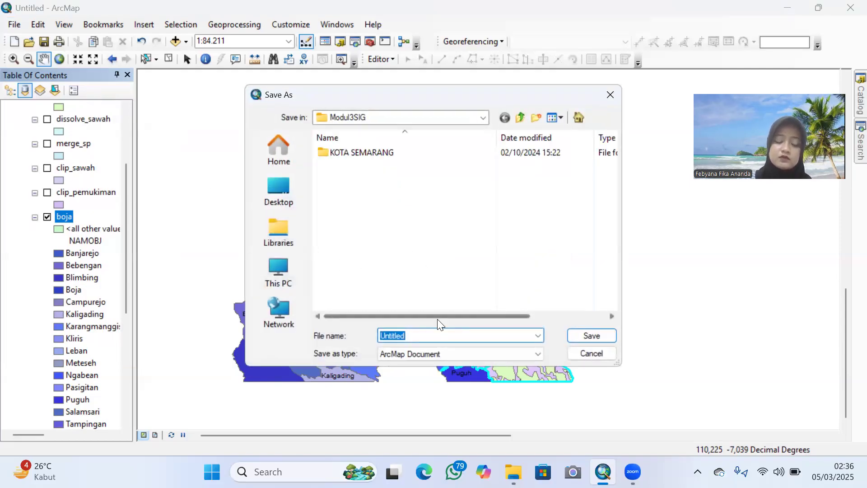
type("b")
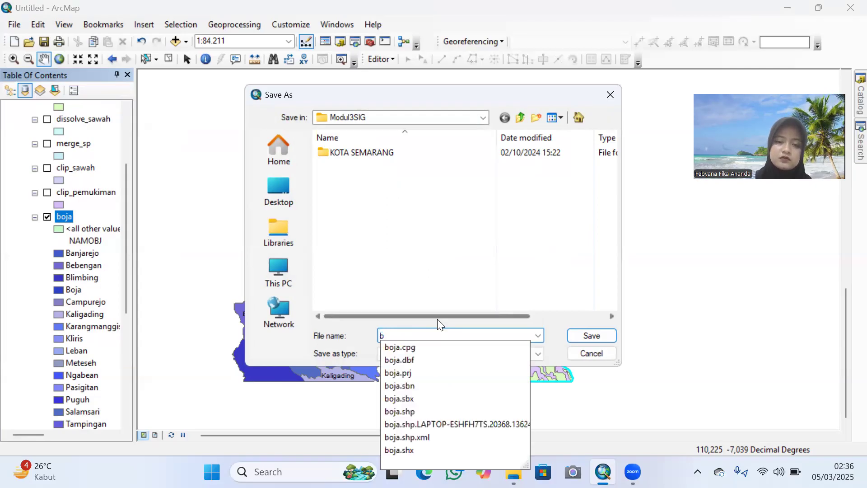
key("BackSpace")
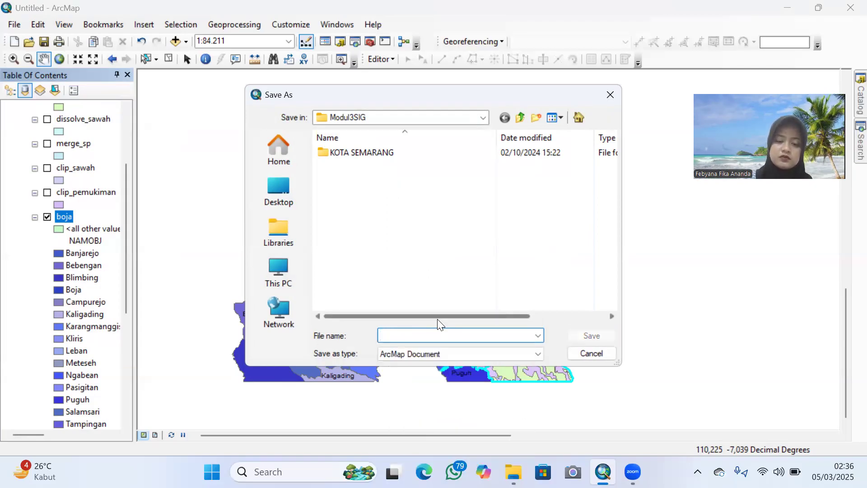
type("Geopr")
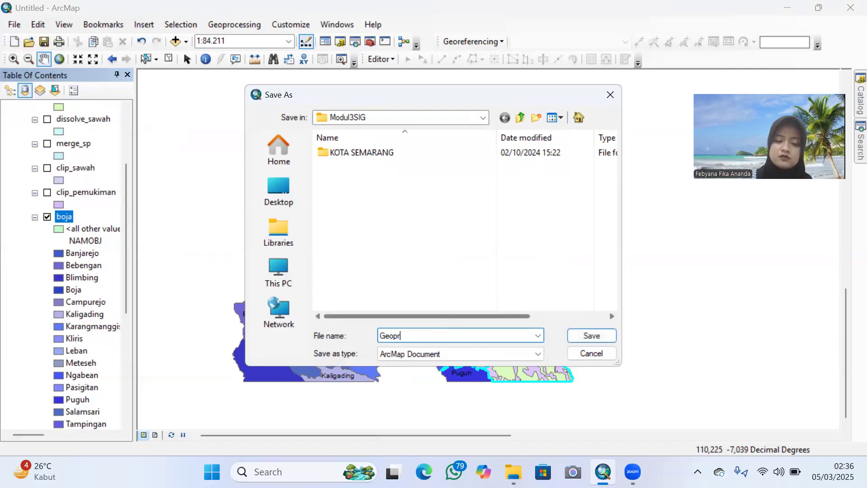
type("ocessing")
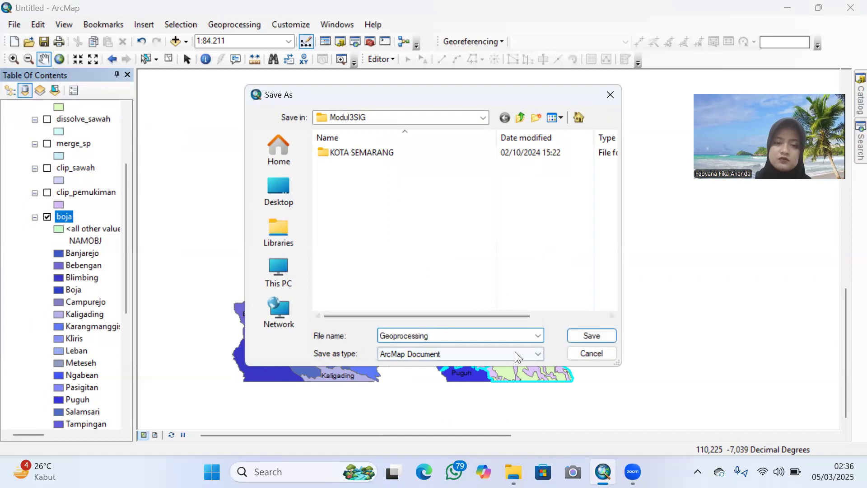
left_click(572, 334)
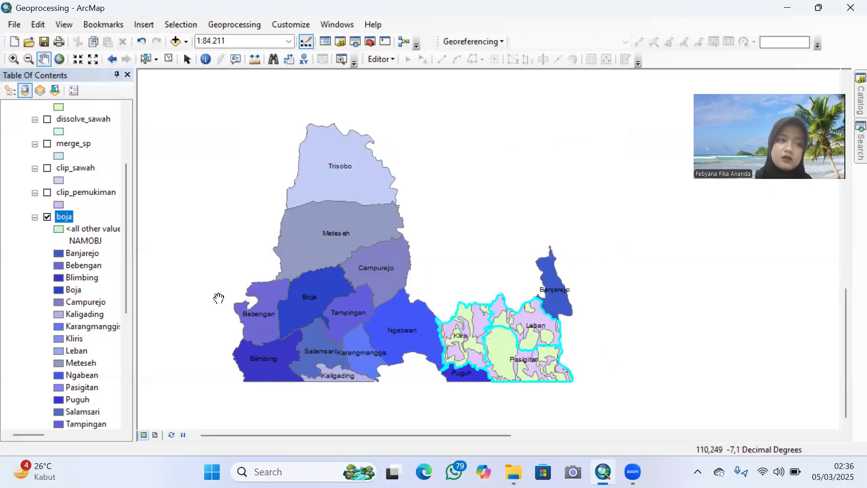
Step: Start a blank map and add ADMINISTRASI_AR_DESAKEL from the KOTA SEMARANG geodatabase's BatasWilayah dataset
left_click(14, 43)
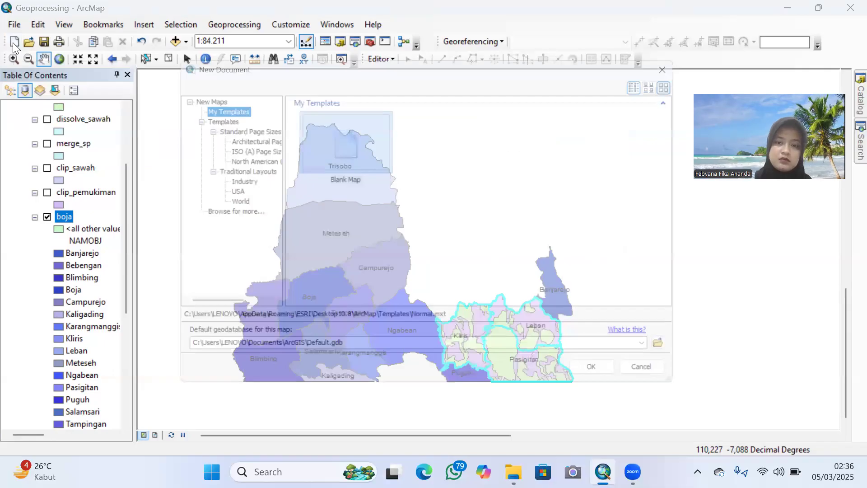
left_click(615, 385)
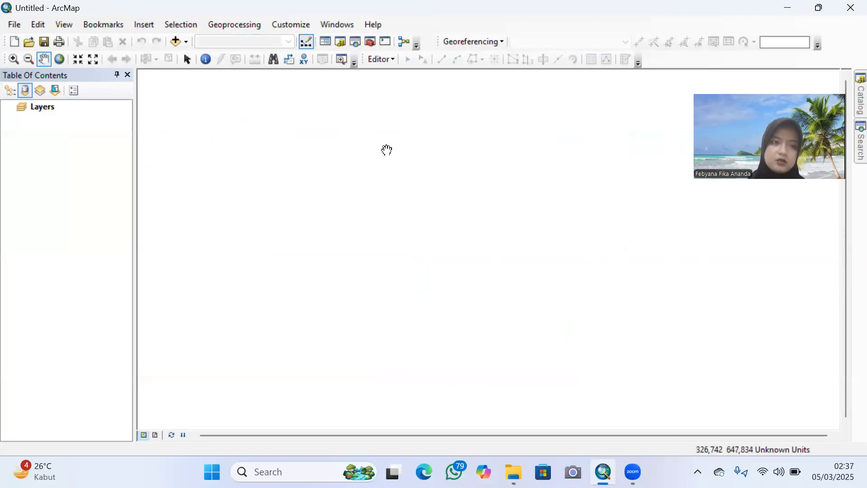
left_click(176, 42)
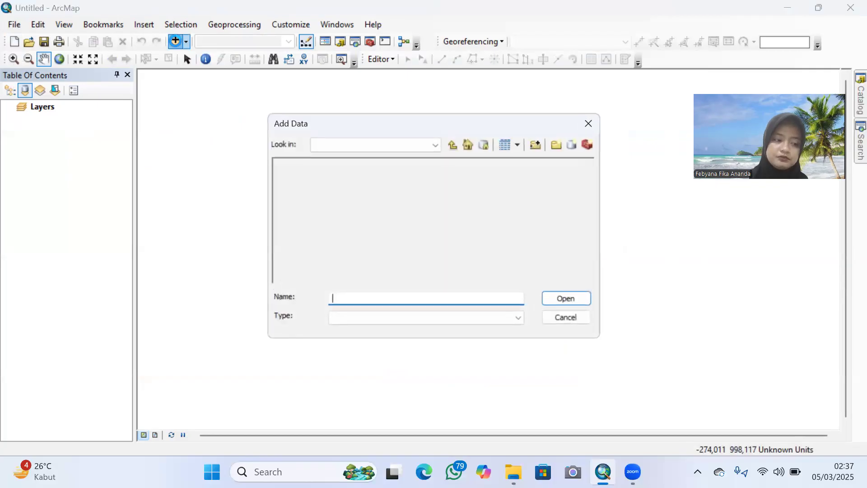
left_click(453, 145)
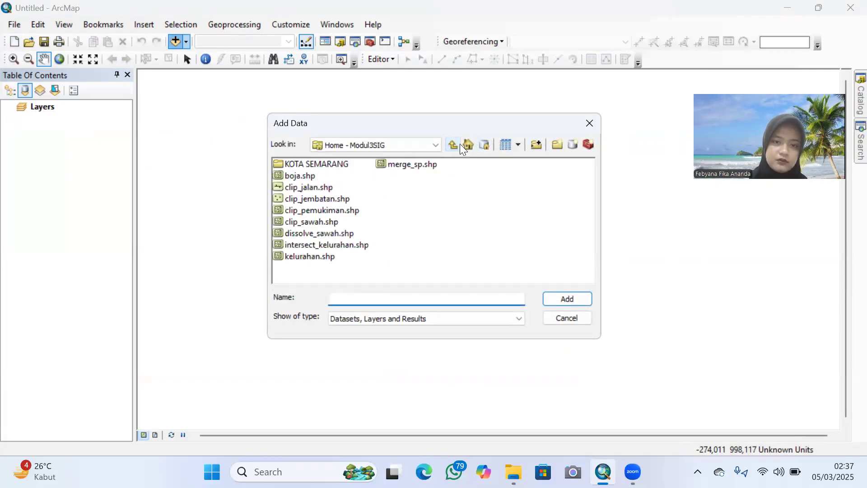
double_click(335, 169)
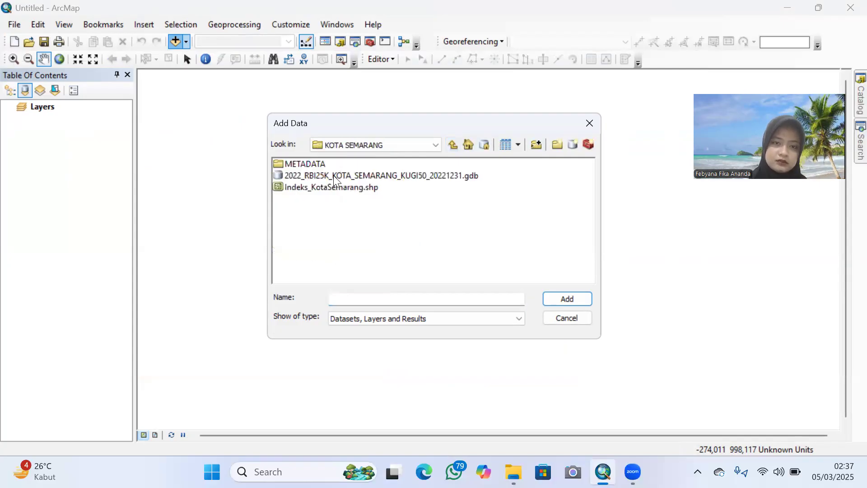
double_click(334, 176)
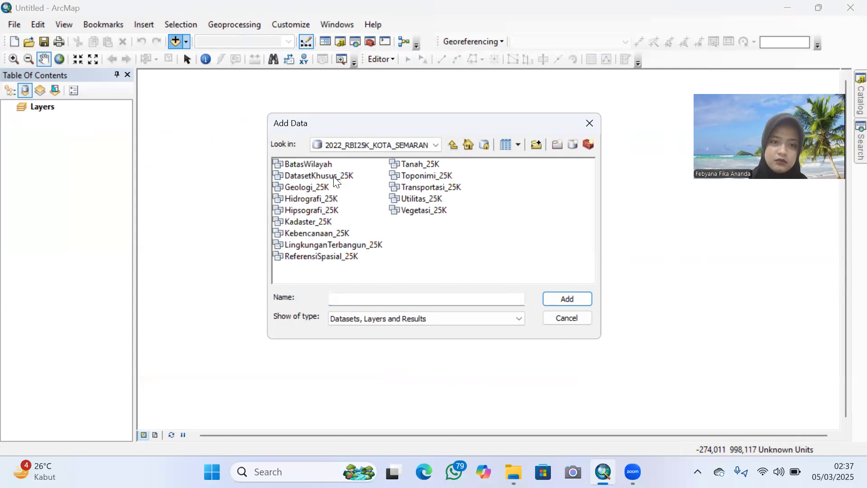
double_click(320, 164)
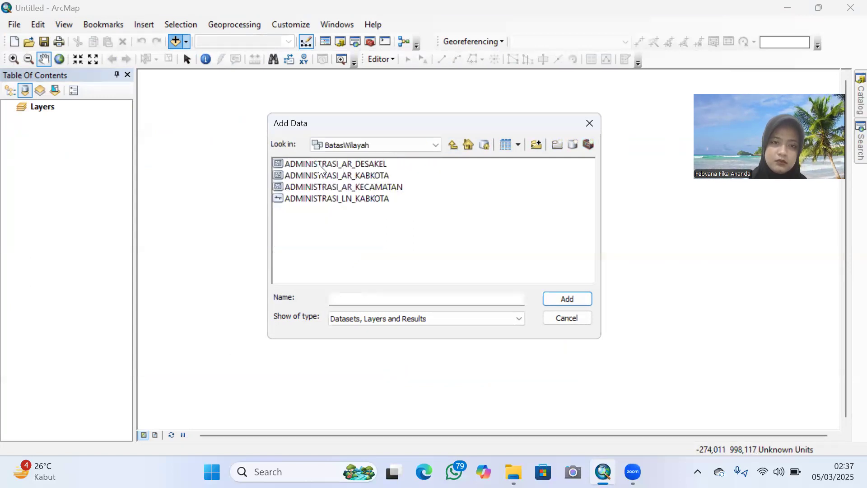
left_click(320, 165)
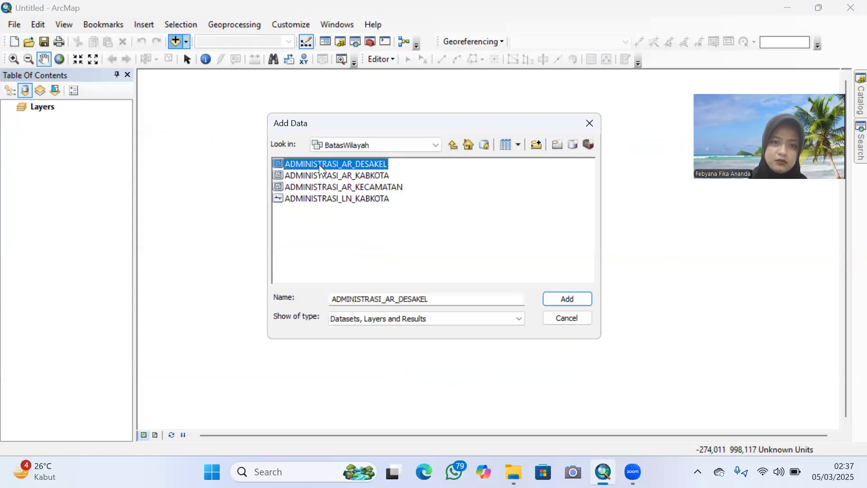
left_click(552, 305)
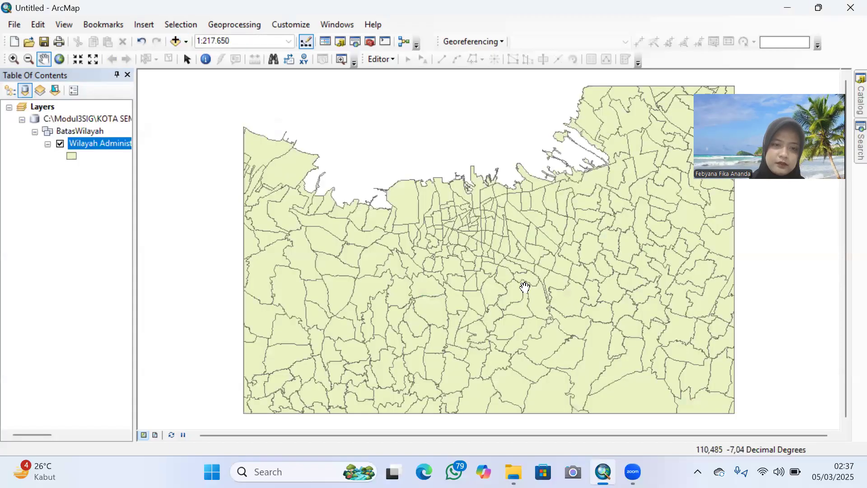
Step: Search the tools for 'table to excel' in the Search pane
left_click(358, 43)
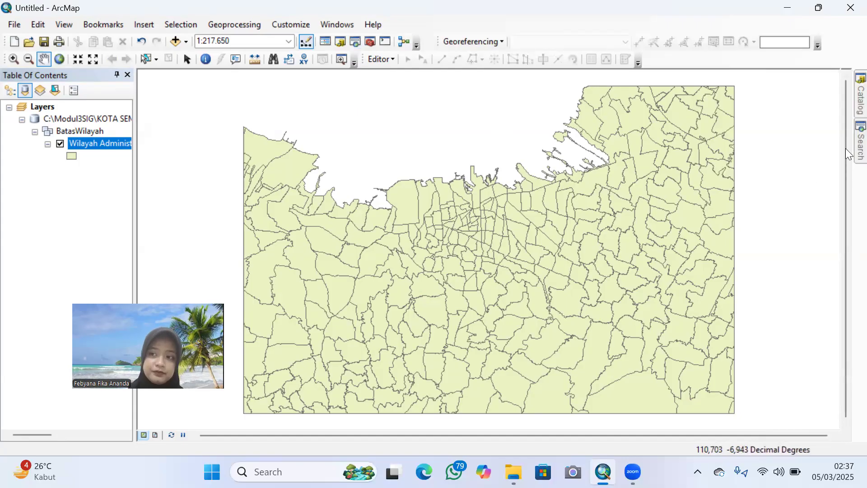
mouse_move(849, 154)
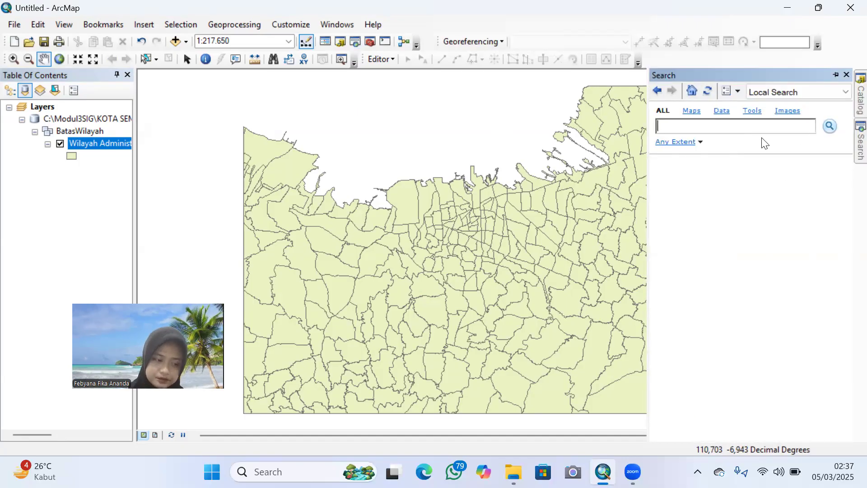
type("tab")
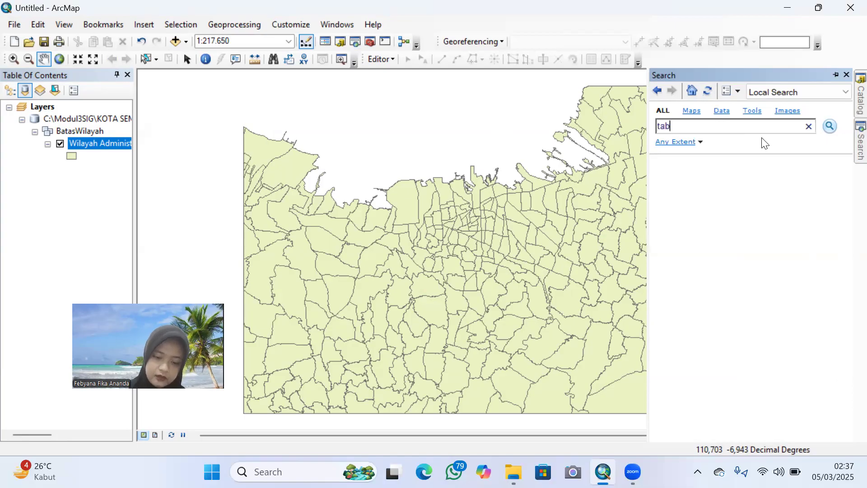
type("le to ")
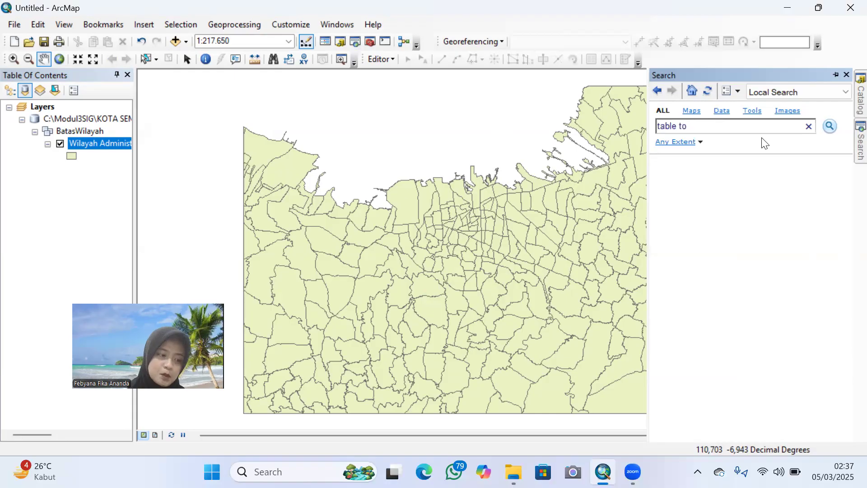
type("ex")
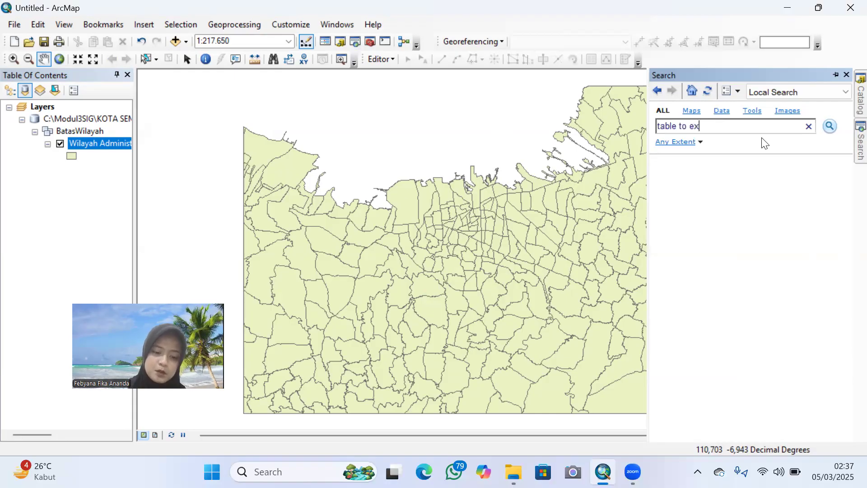
type("cel")
key("Return")
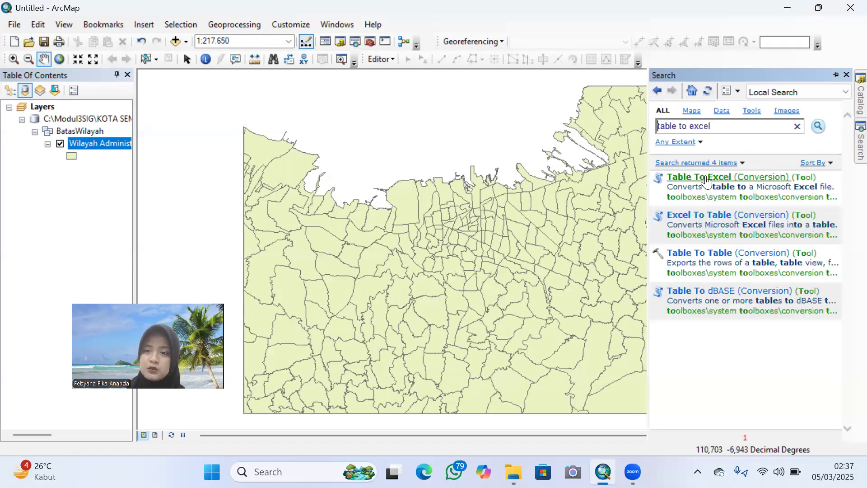
Step: Run Table To Excel on ADMINISTRASI_AR_DESAKEL, writing a name-labelled _094_Excel .xls in Modul3SIG
left_click(706, 179)
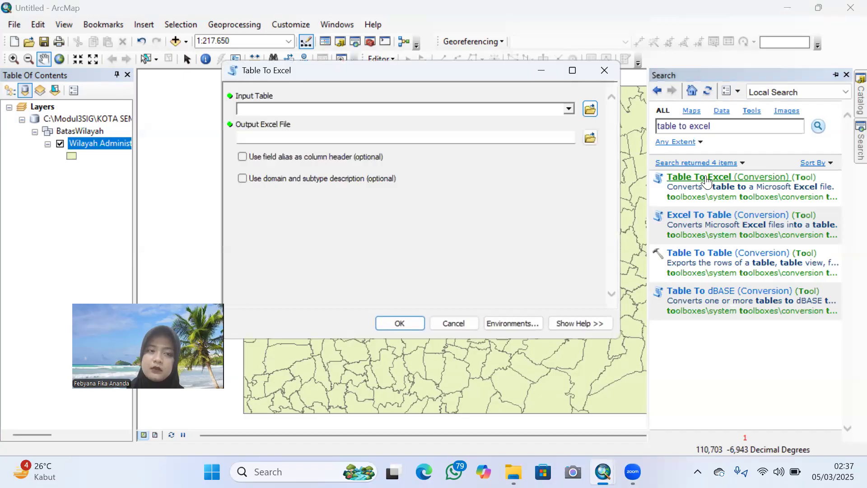
left_click(591, 141)
left_click(591, 110)
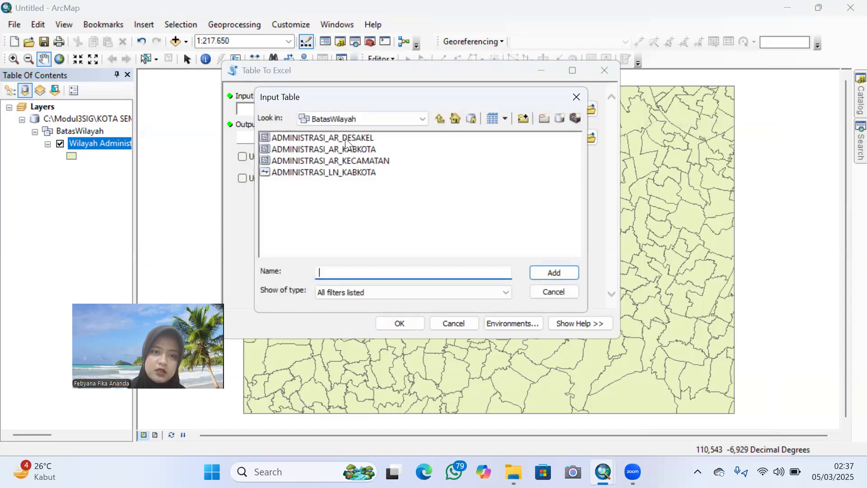
left_click(345, 138)
left_click(549, 273)
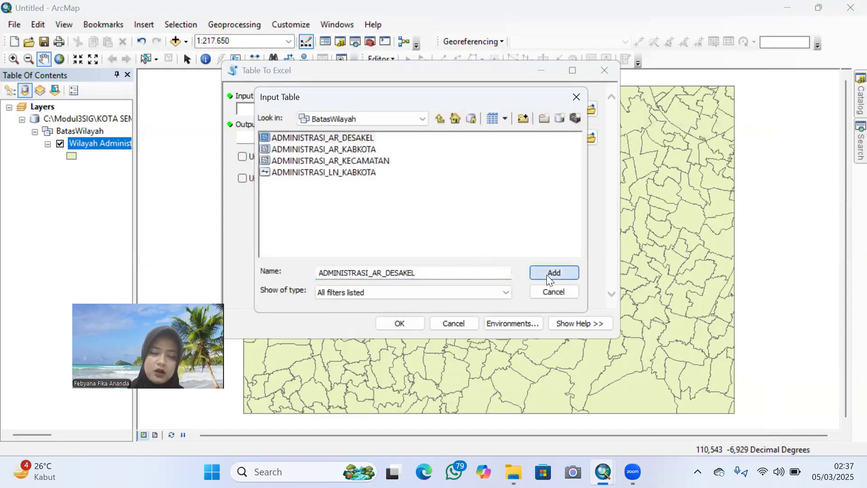
left_click(588, 138)
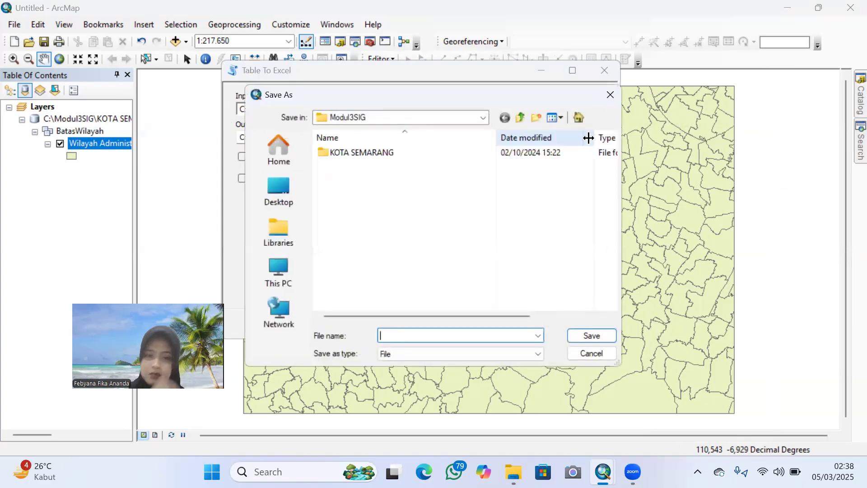
type("F")
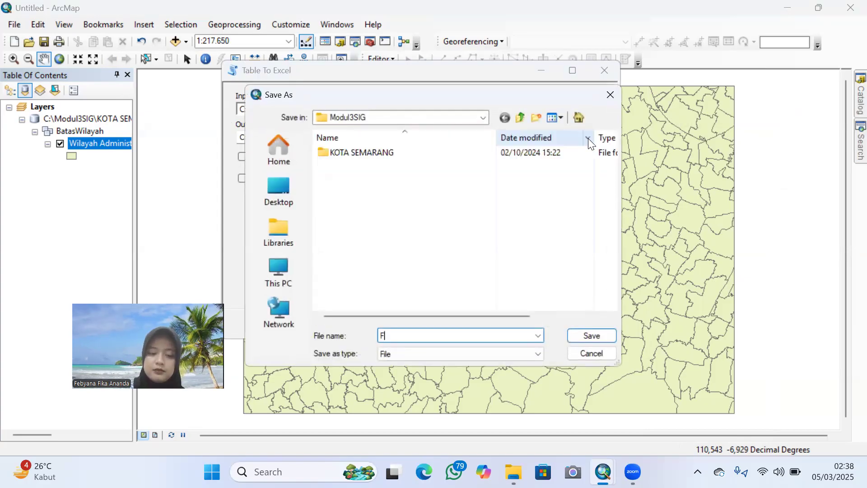
type("ebya")
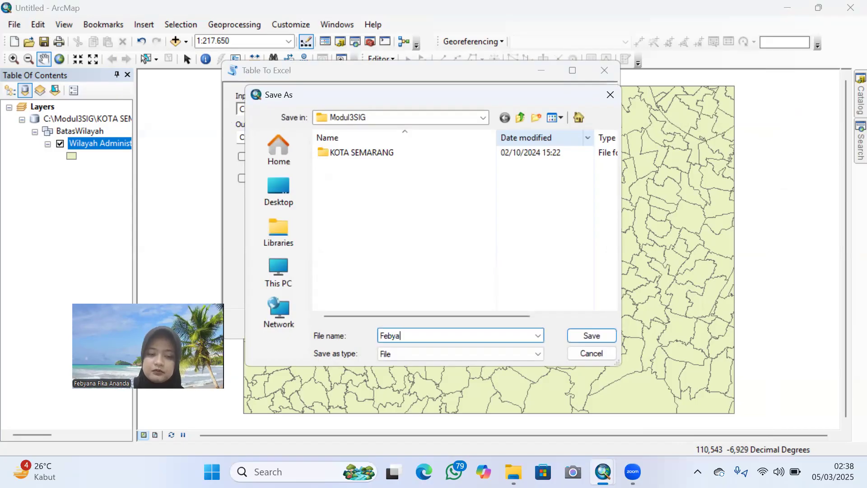
type("na F")
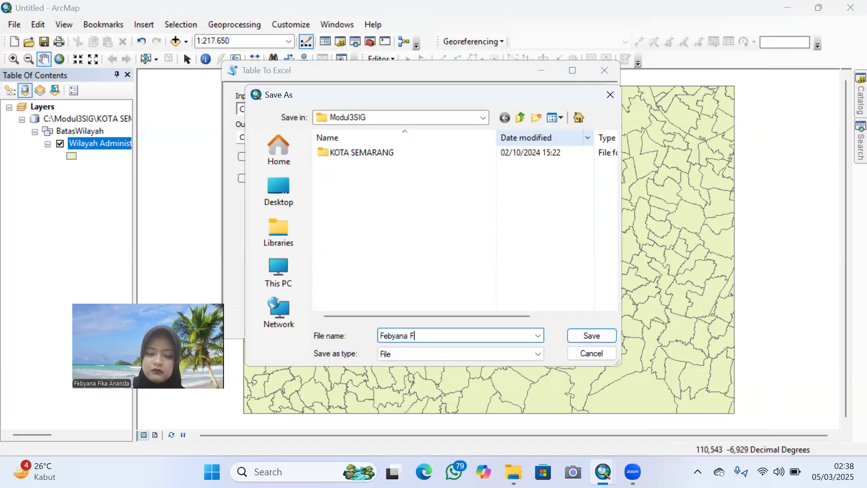
type("ika_094")
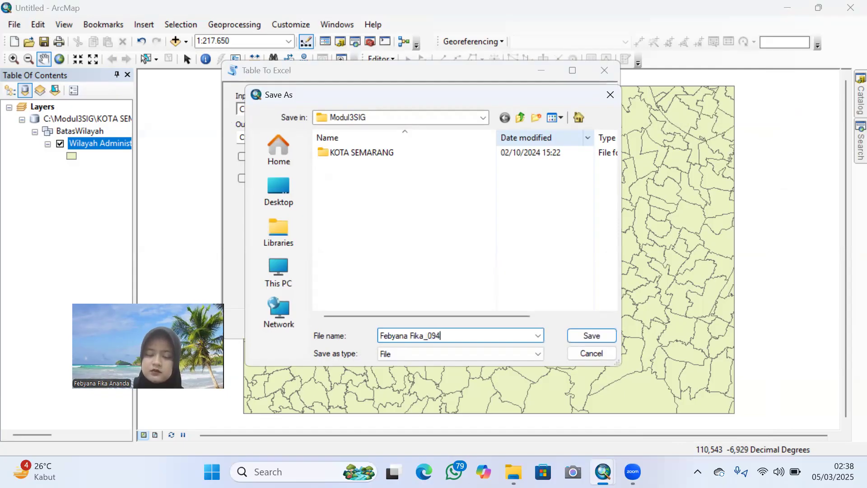
type("_")
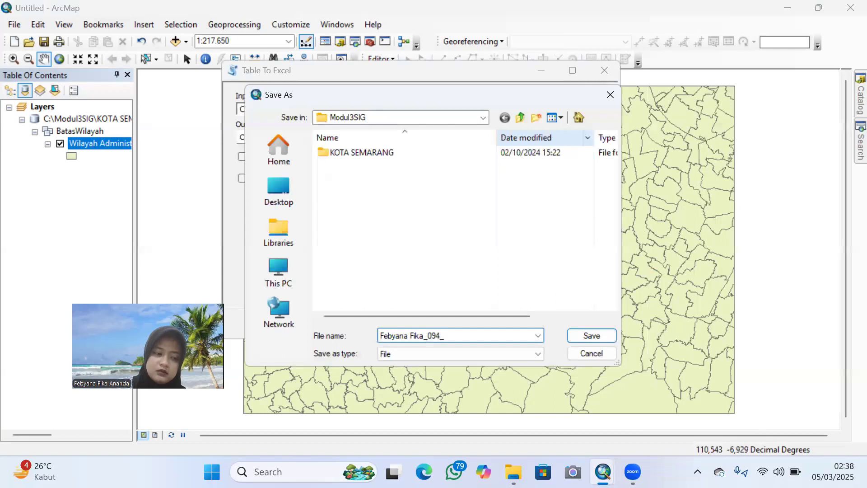
type("E")
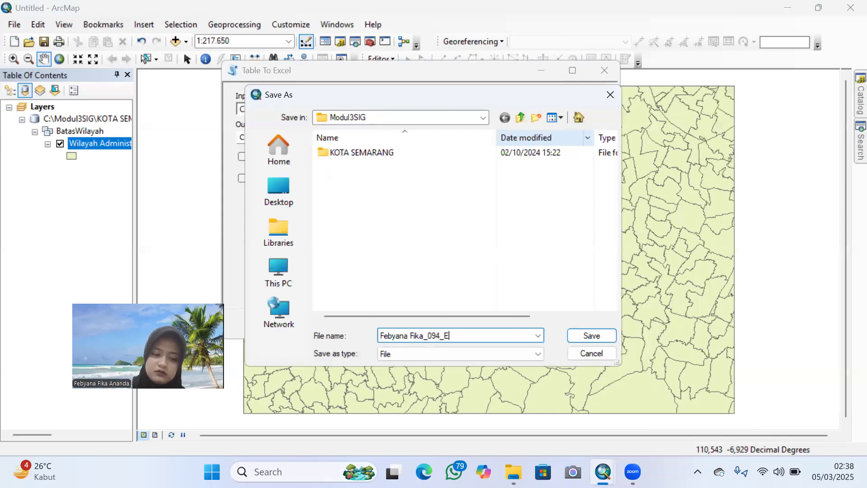
type("xcel")
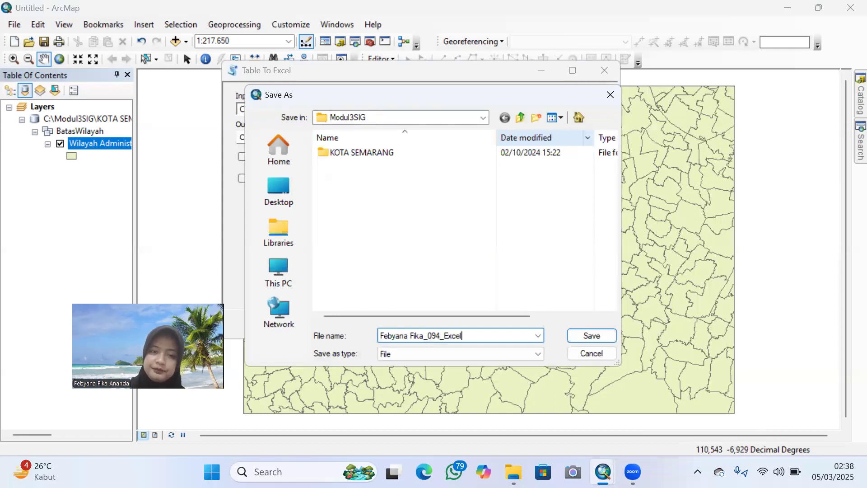
left_click(578, 335)
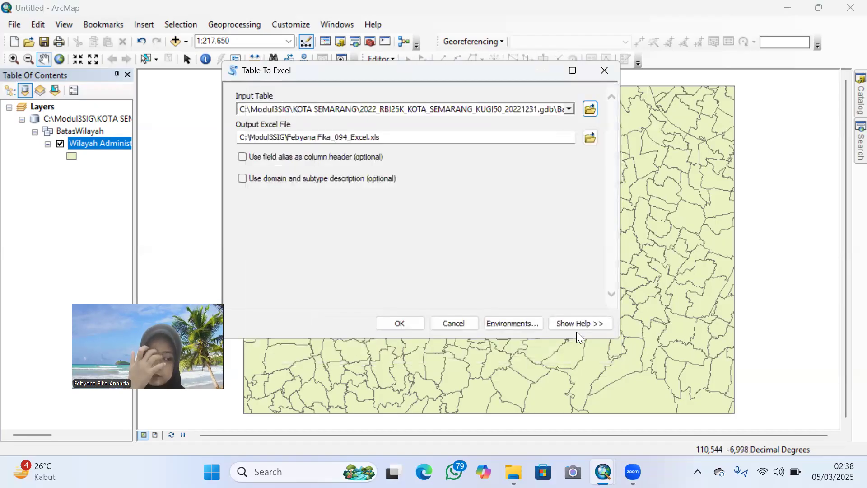
left_click(393, 323)
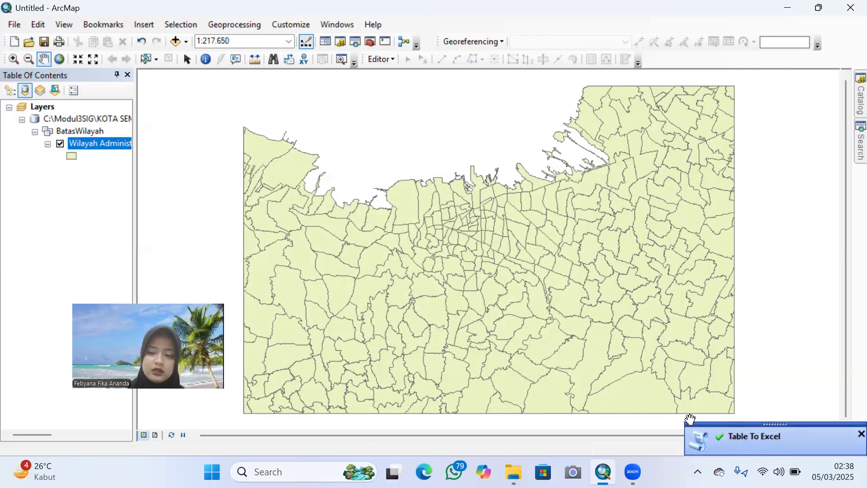
Step: Open the exported .xls file from the Modul3SIG folder in File Explorer
mouse_move(514, 472)
left_click(510, 409)
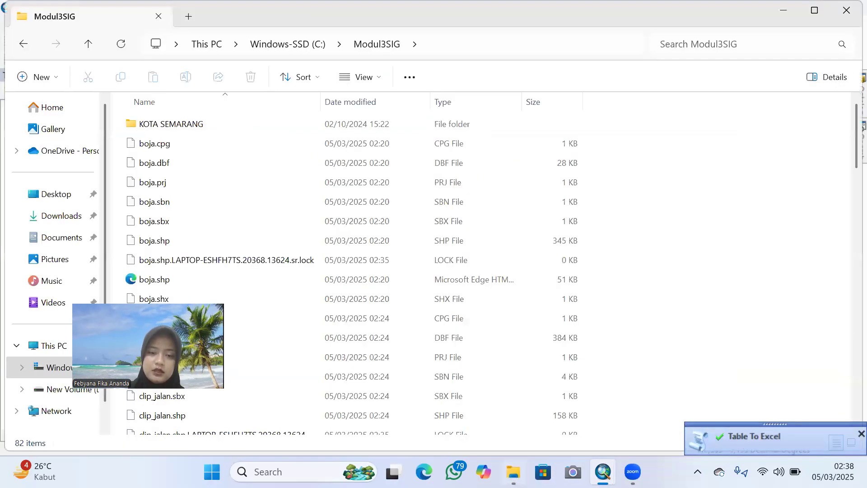
scroll(392, 279, "down", 2)
scroll(392, 280, "down", 8)
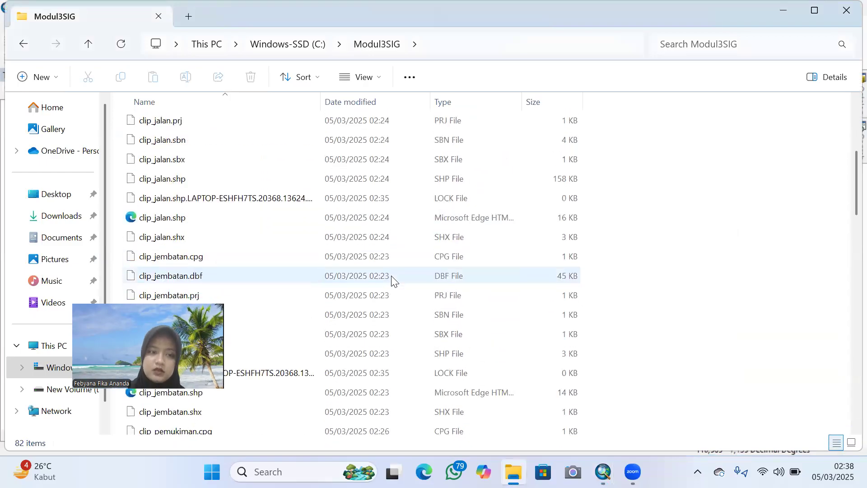
scroll(392, 279, "down", 8)
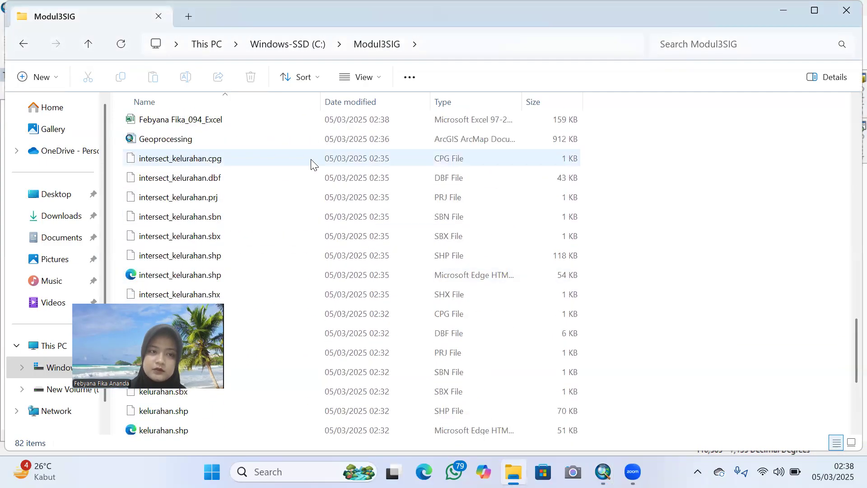
double_click(286, 119)
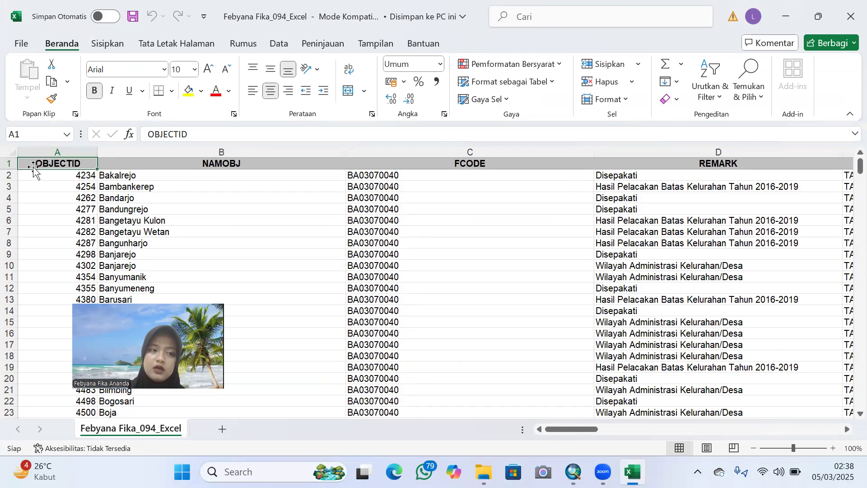
Step: Clear the contents of all attribute columns beside OBJECTID
left_click_drag(136, 163, 186, 401)
key("Delete")
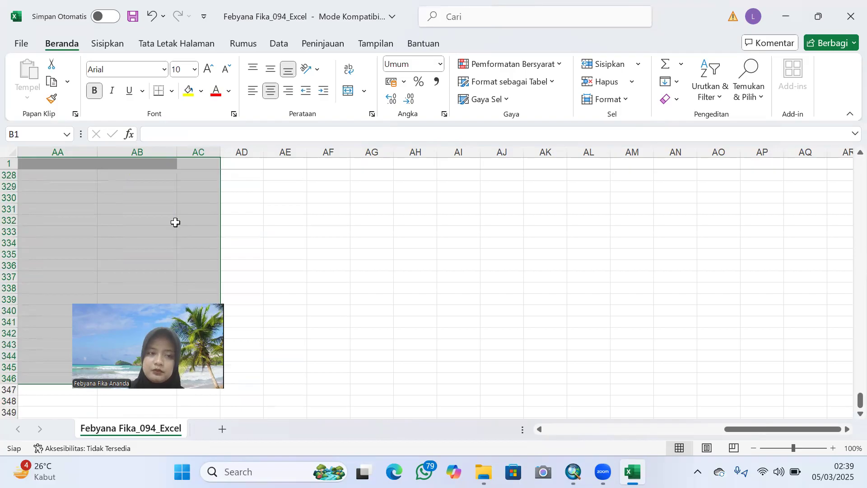
scroll(175, 222, "left", 15)
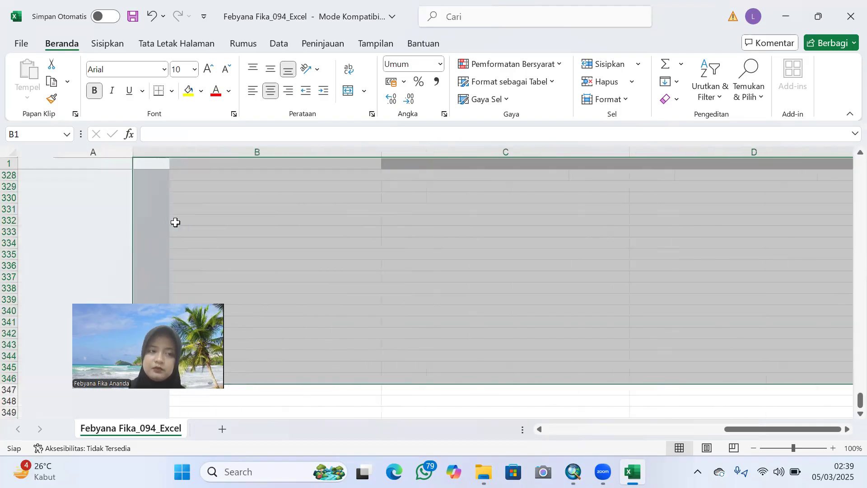
scroll(176, 222, "up", 20)
scroll(175, 222, "up", 20)
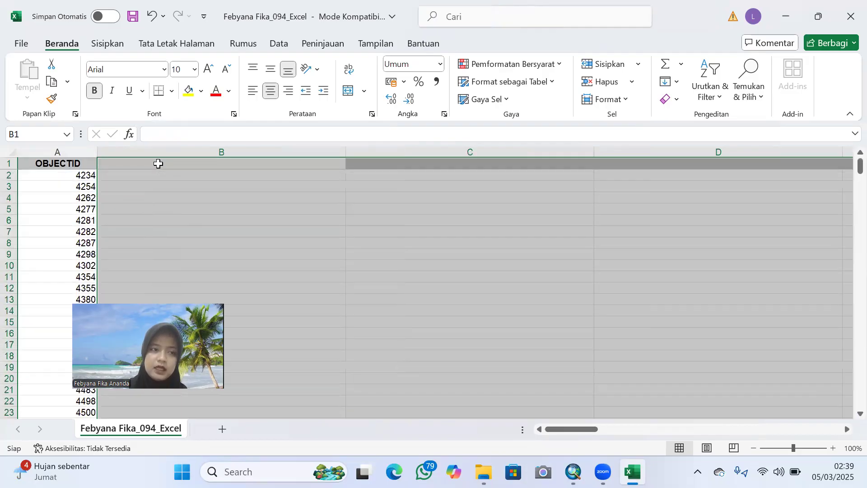
Step: Enter FASKES as the header in cell B1
left_click(158, 163)
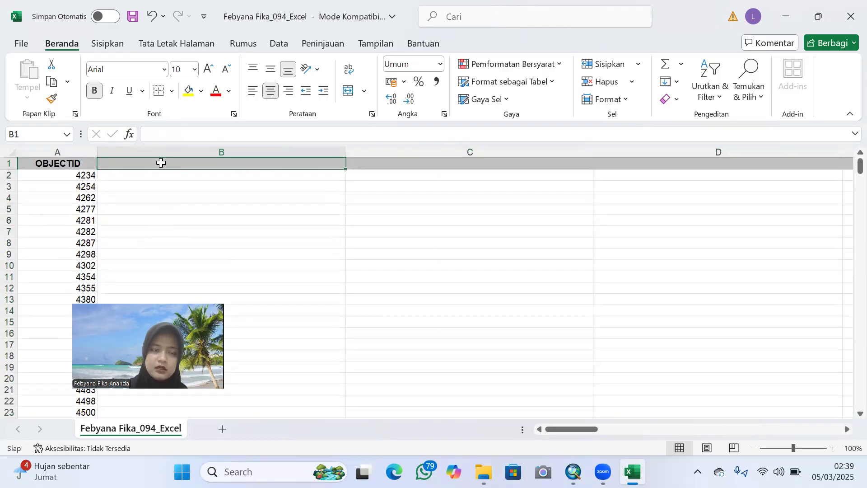
double_click(161, 163)
key("Caps_Lock")
type("FASG")
key("BackSpace")
type("KES")
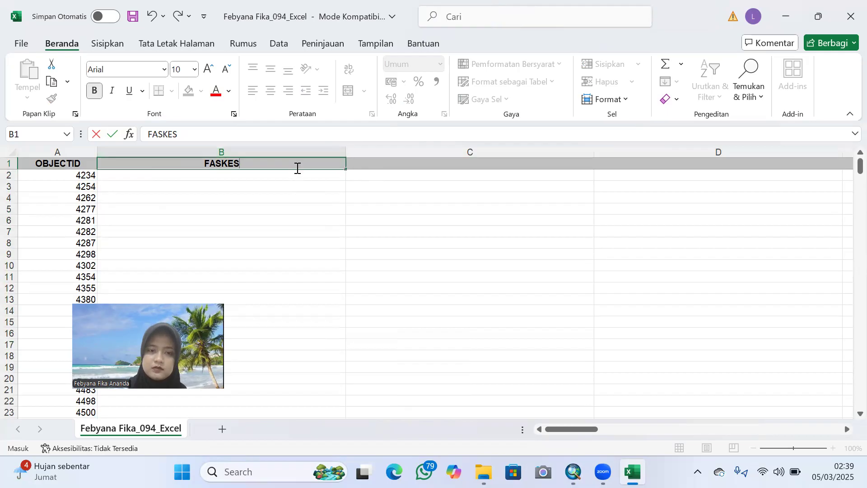
Step: Enter =RANDBETWEEN(1;10) in cell B2
left_click(246, 176)
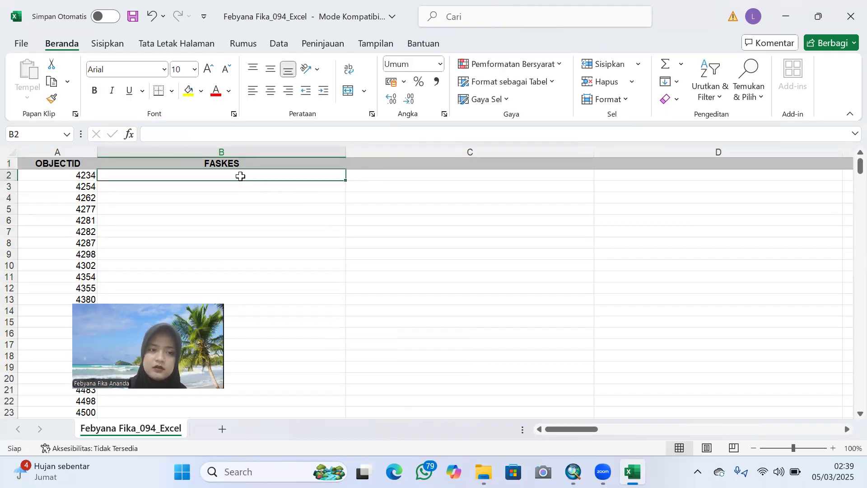
double_click(241, 177)
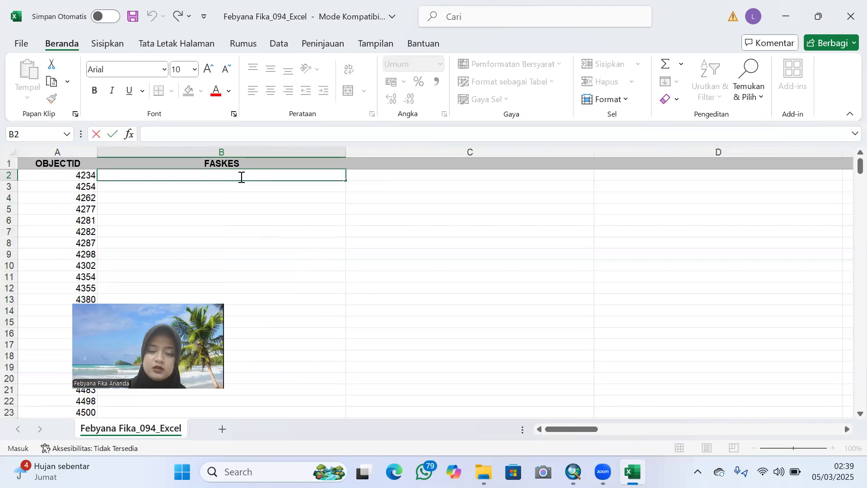
type("=R")
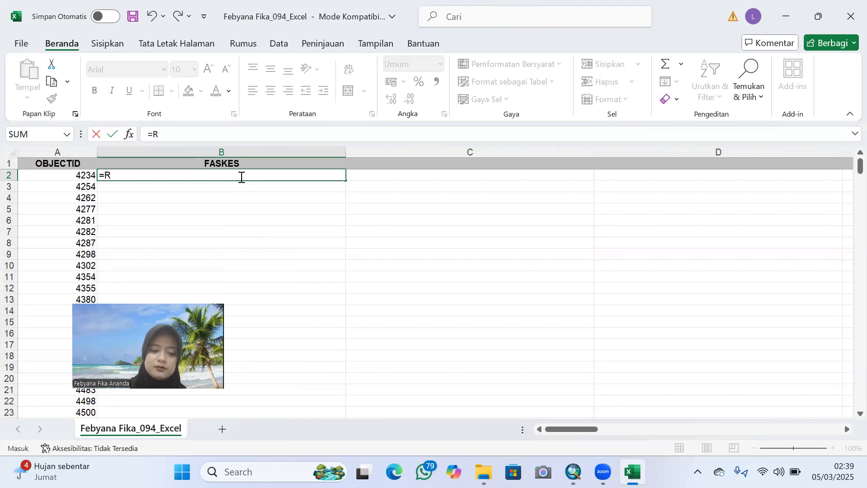
type("AND")
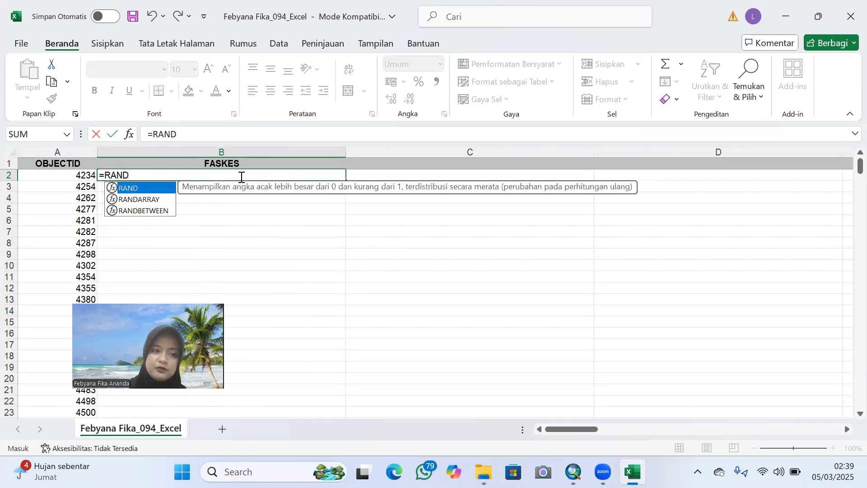
double_click(164, 211)
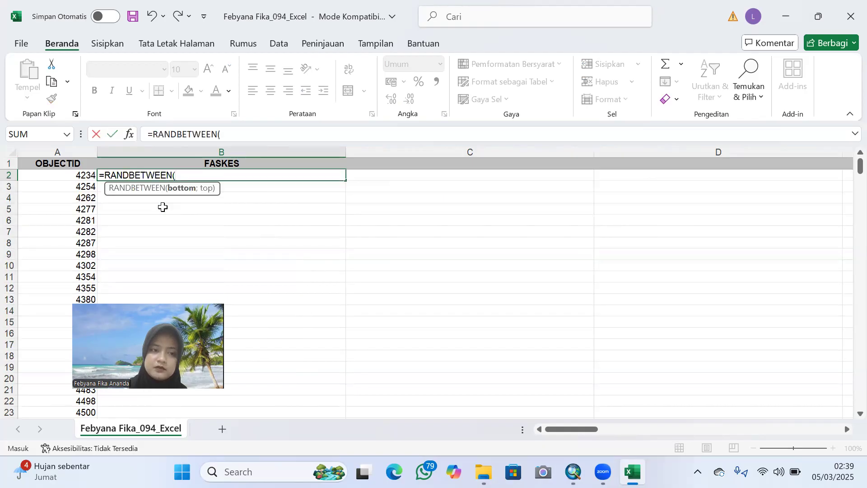
type("1")
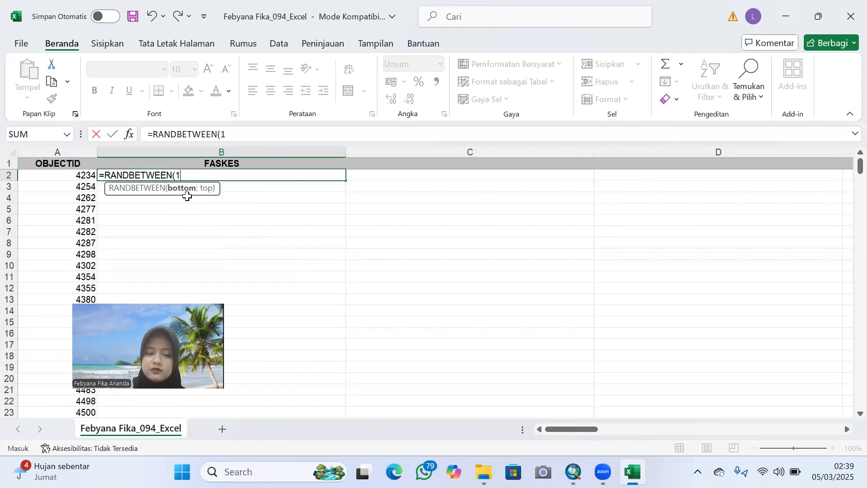
type(";10")
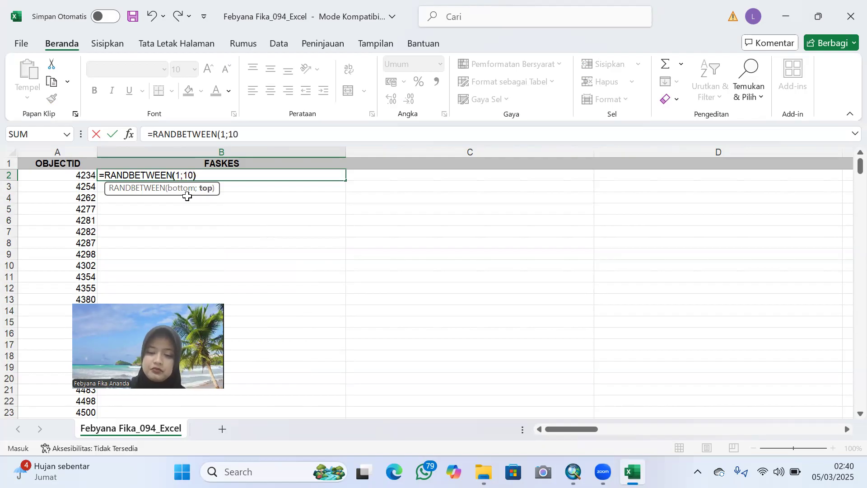
type(")")
key("Return")
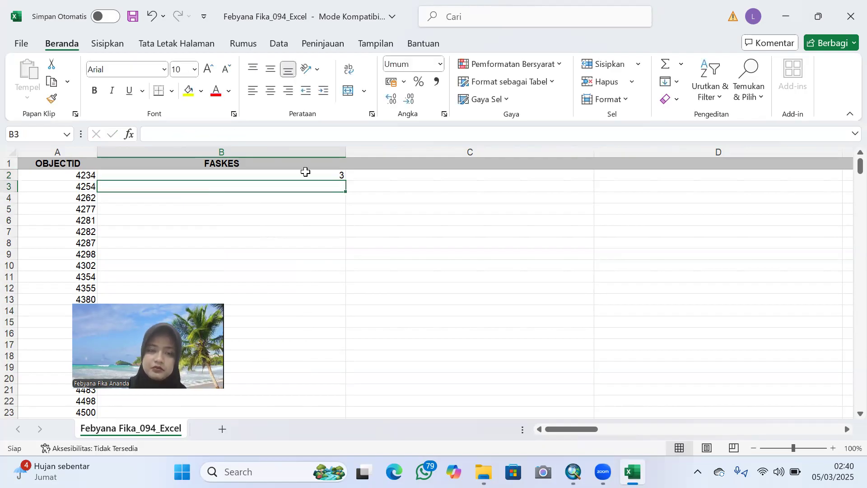
Step: Fill the RANDBETWEEN formula down the FASKES column for all 344 rows
left_click(344, 176)
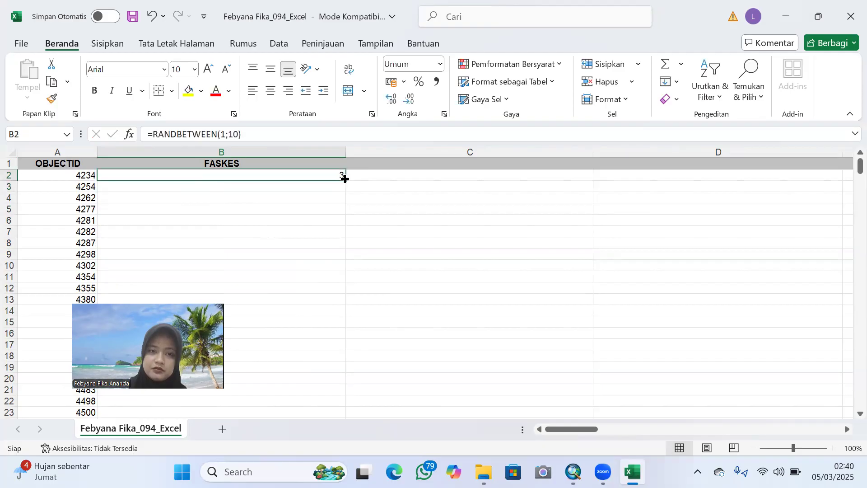
double_click(344, 179)
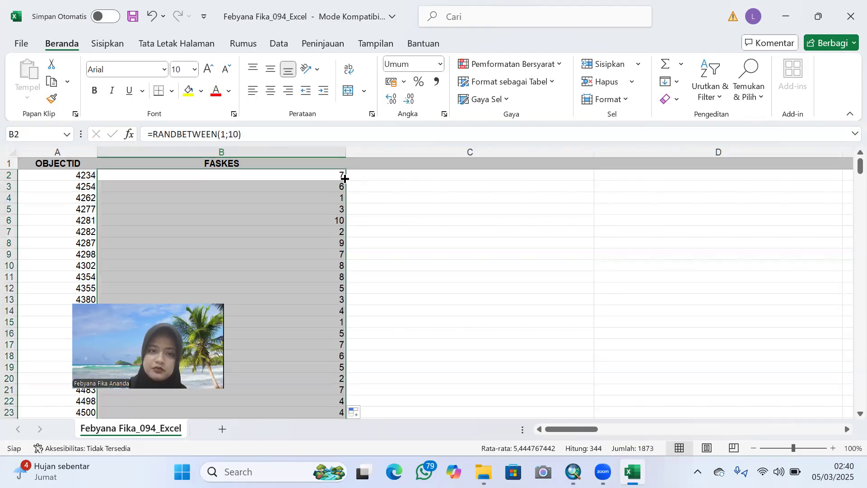
scroll(328, 240, "down", 20)
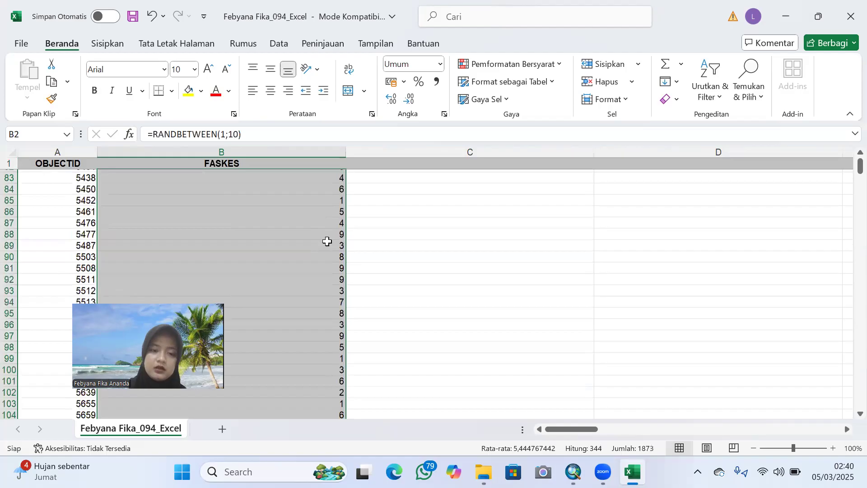
scroll(327, 241, "down", 5)
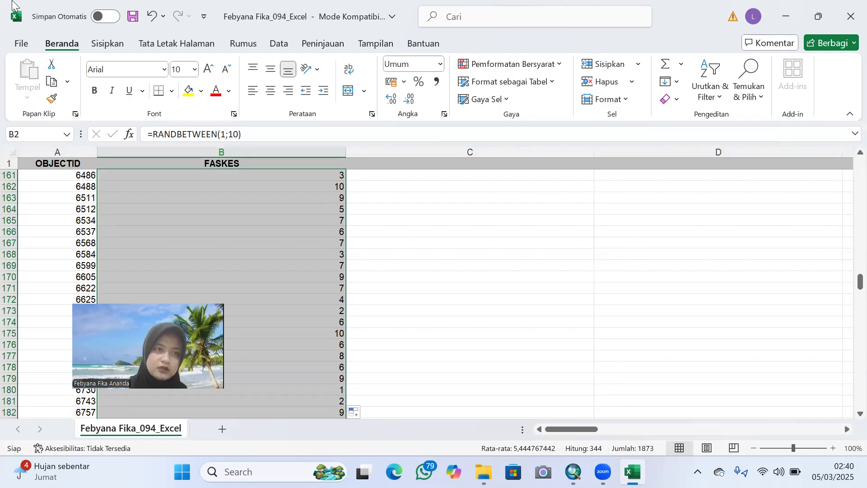
left_click(22, 37)
Step: Save a copy in Modul3SIG as CSV UTF-8 (comma delimited), renaming its ending to fASKES
left_click(25, 292)
left_click(381, 171)
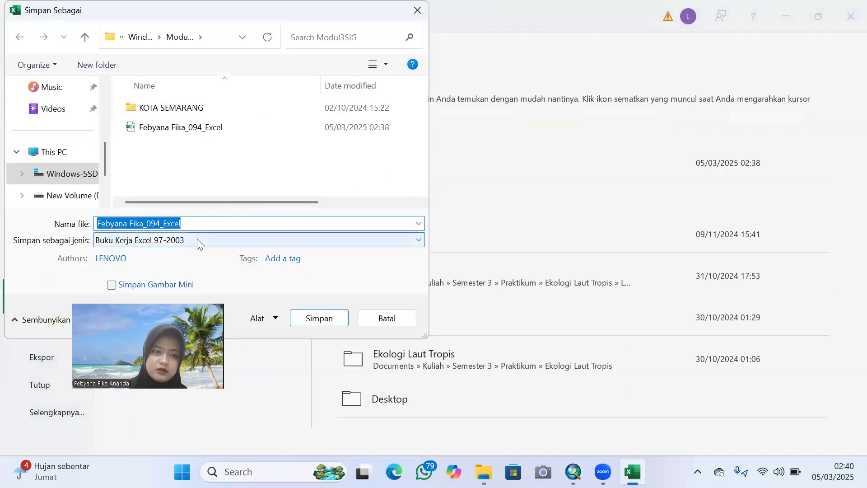
left_click(198, 224)
key("BackSpace")
key("BackSpace")
key("BackSpace")
key("BackSpace")
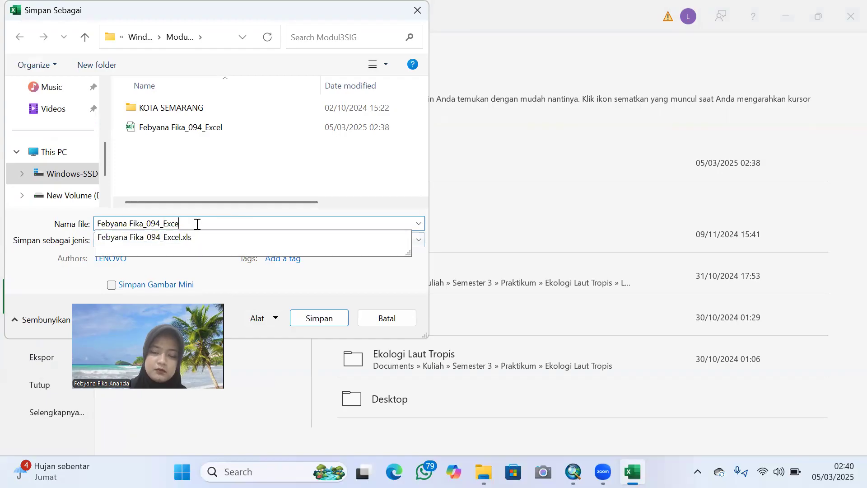
key("BackSpace")
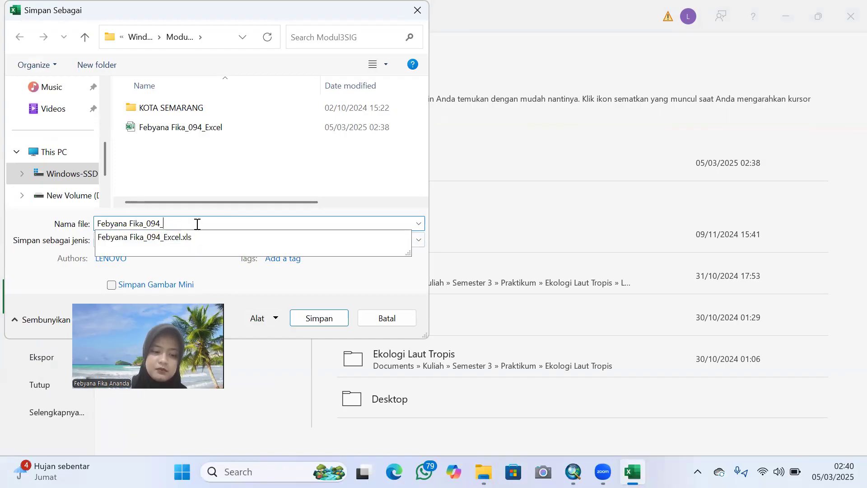
type("fASJ")
key("BackSpace")
type("KES")
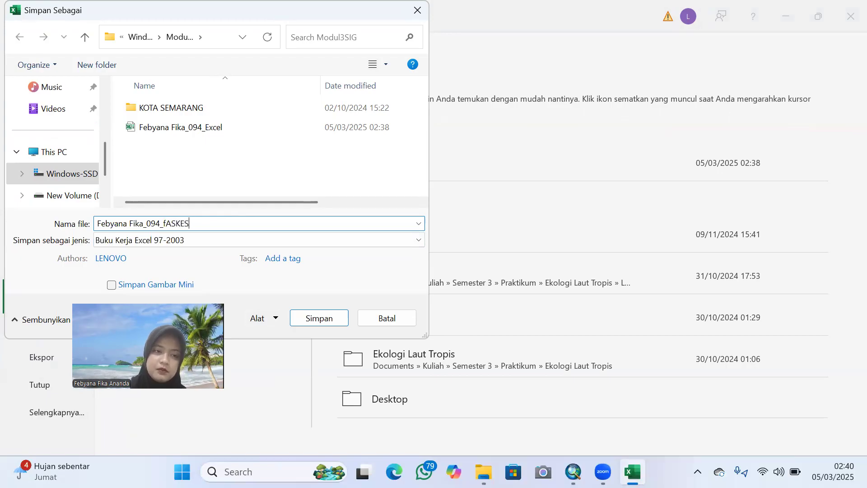
left_click(214, 240)
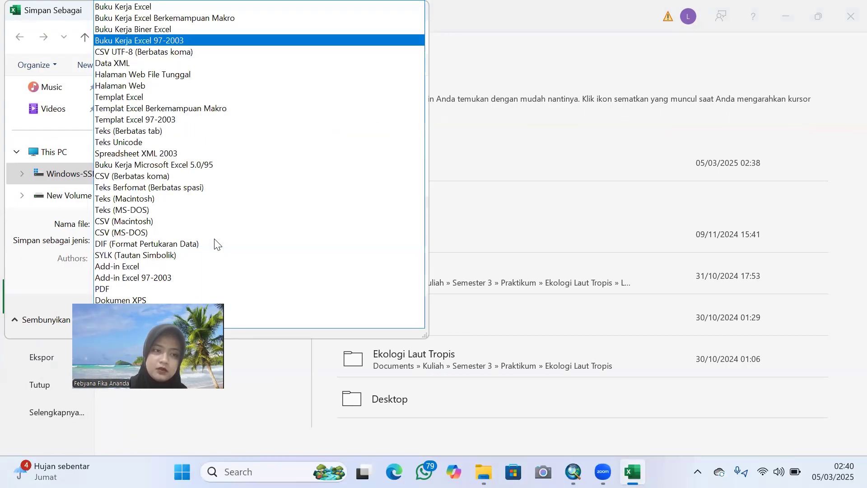
left_click(180, 53)
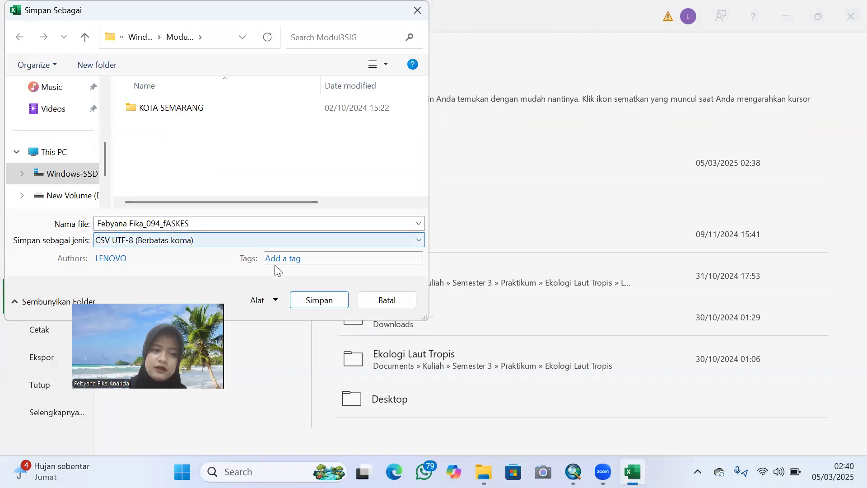
left_click(317, 300)
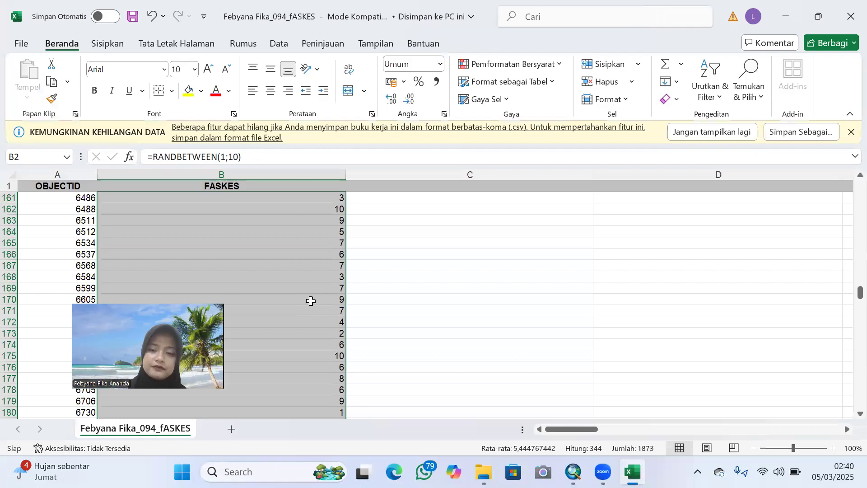
mouse_move(574, 471)
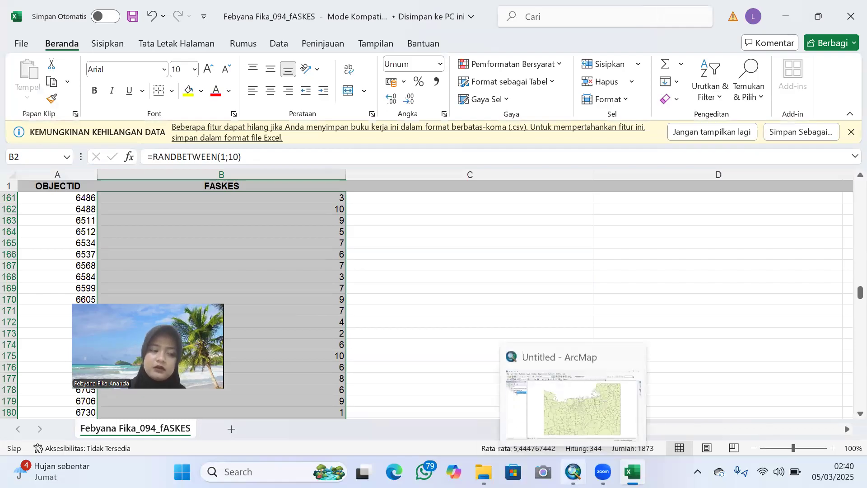
Step: Add the FASKES CSV file from C:\Modul3SIG to the ArcMap table of contents
left_click(572, 392)
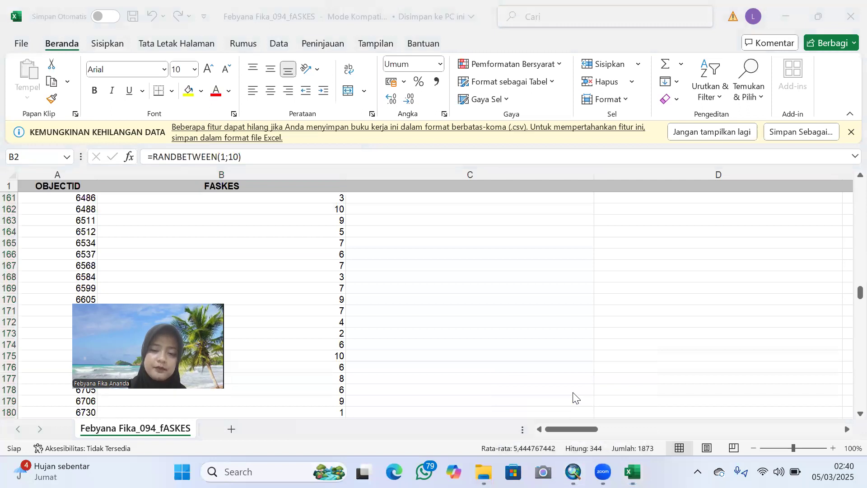
left_click(573, 472)
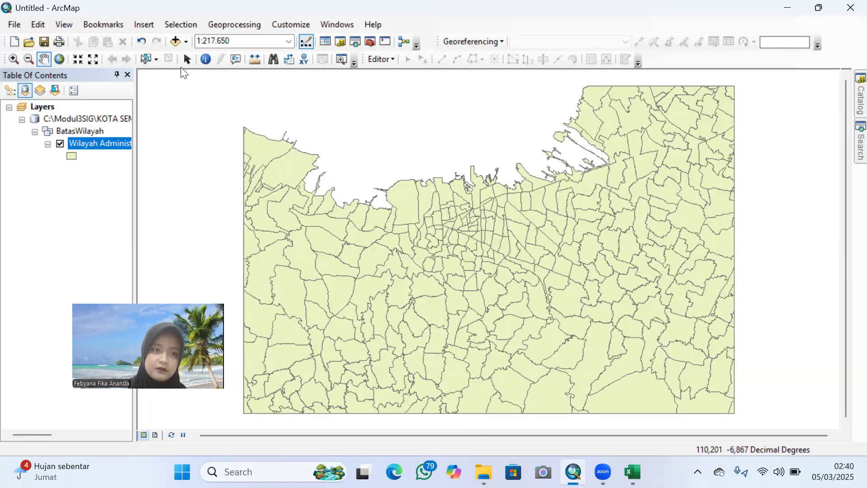
left_click(176, 42)
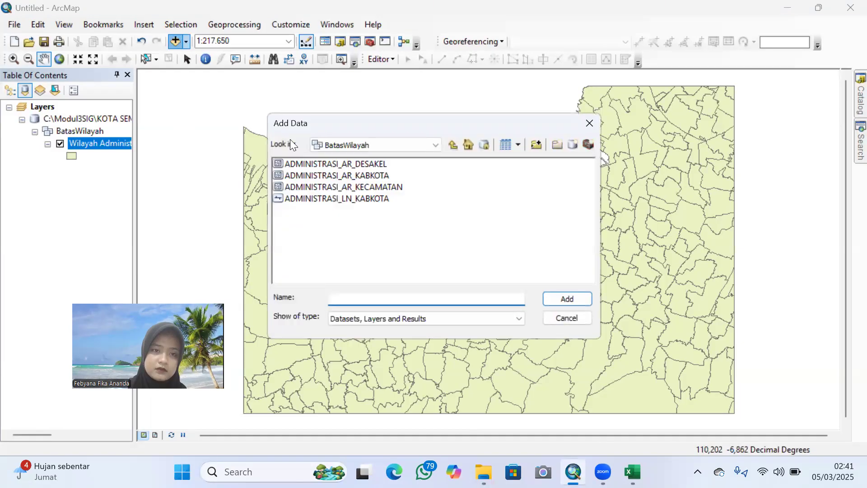
left_click(451, 146)
left_click(451, 145)
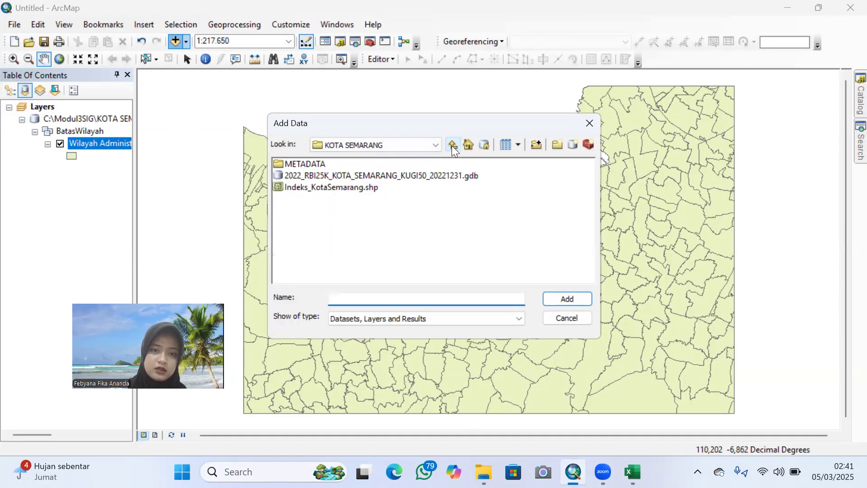
left_click(452, 146)
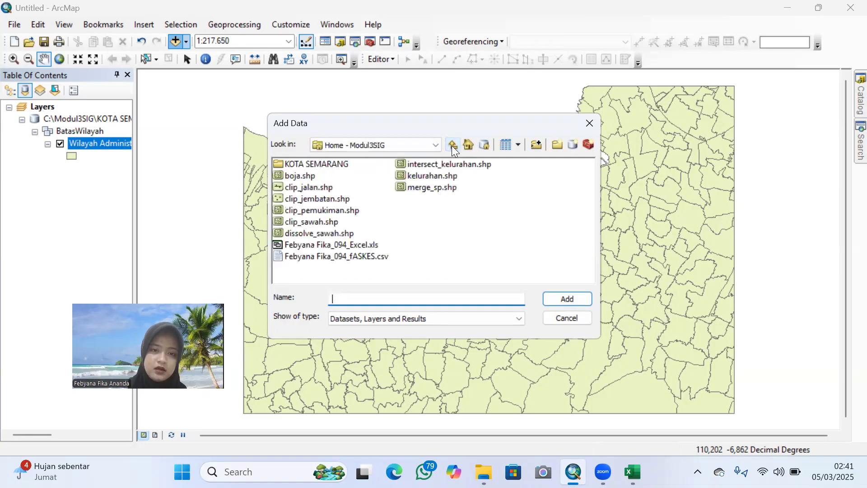
left_click(335, 258)
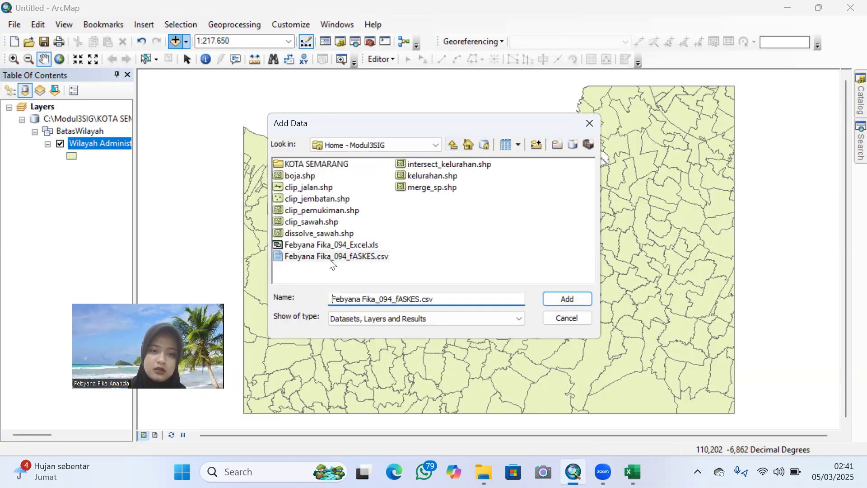
left_click(580, 299)
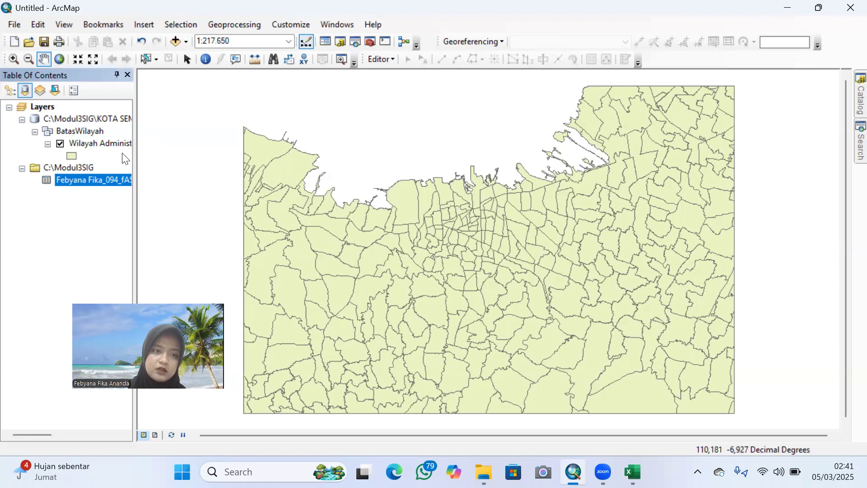
Step: Open Join Data for the Wilayah Administrasi village boundary layer via Joins and Relates
right_click(111, 142)
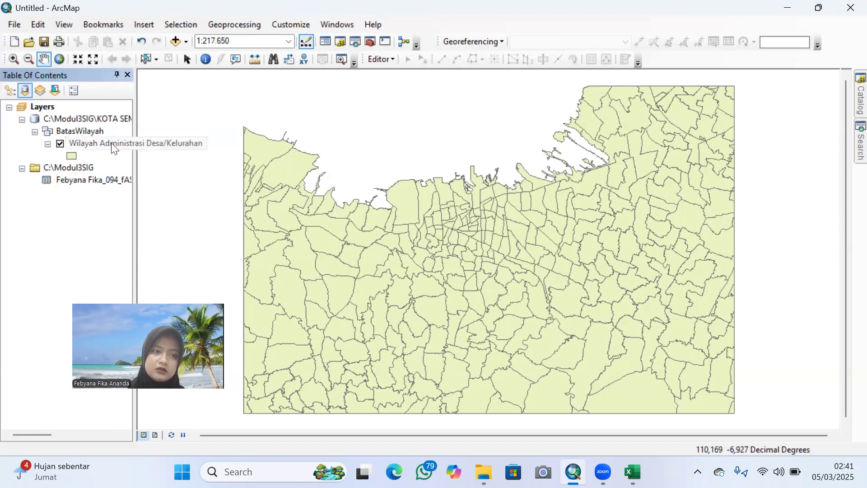
mouse_move(154, 199)
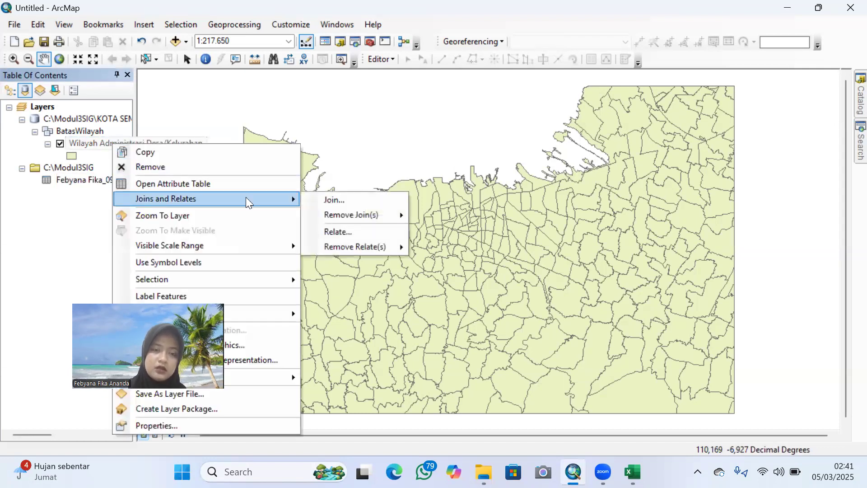
left_click(342, 202)
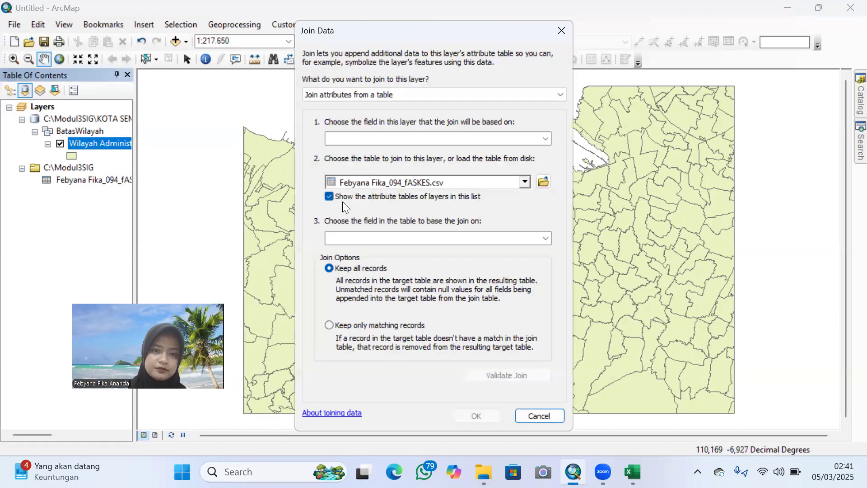
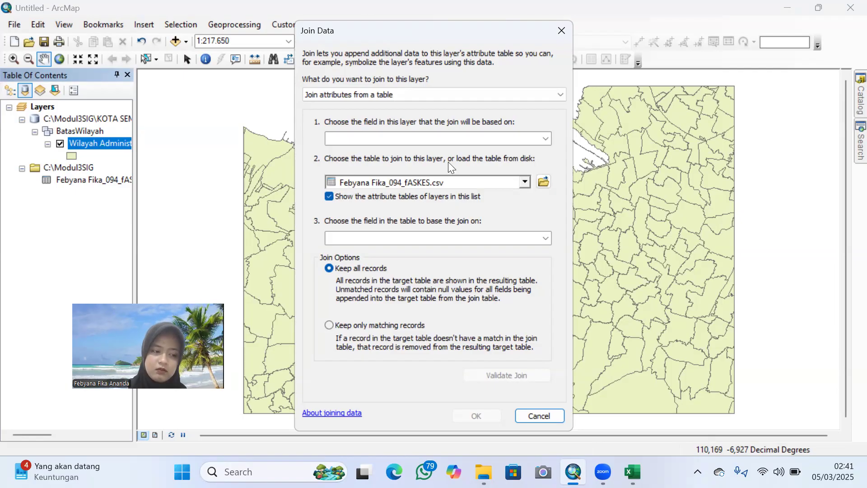
Step: Join the FASKES CSV to the village boundary layer on OBJECTID, keeping all records
left_click(534, 143)
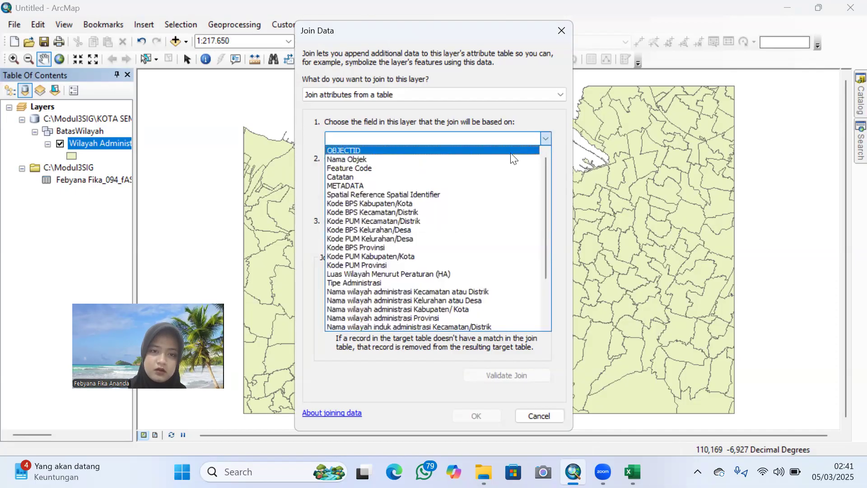
left_click(511, 152)
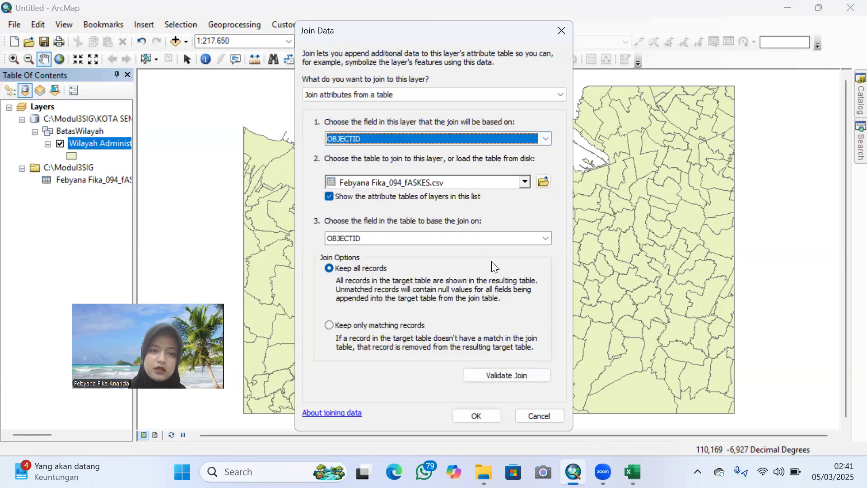
left_click(475, 416)
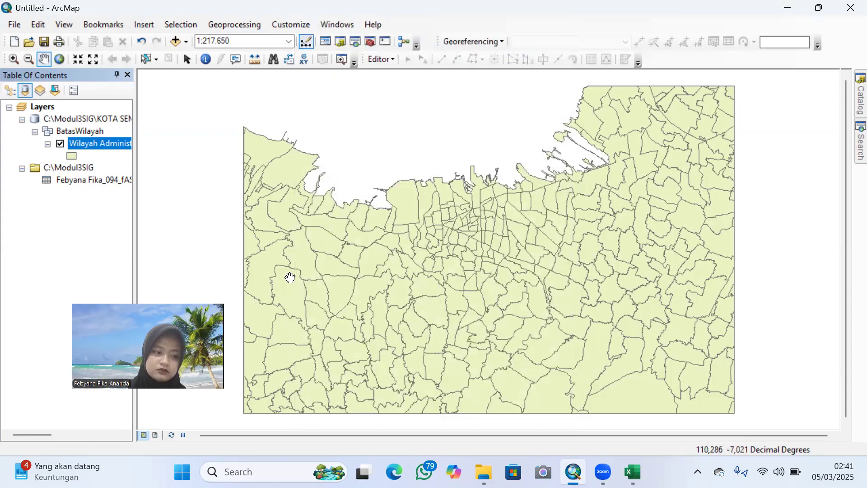
right_click(109, 142)
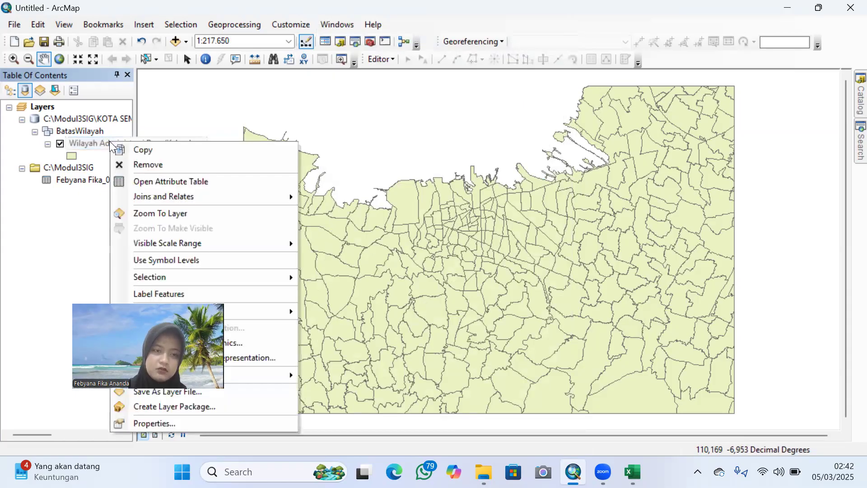
left_click(143, 181)
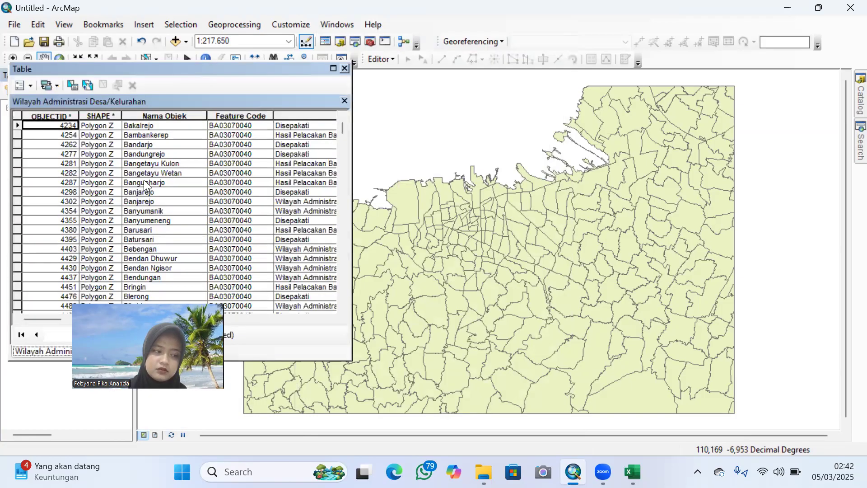
scroll(143, 180, "down", 20)
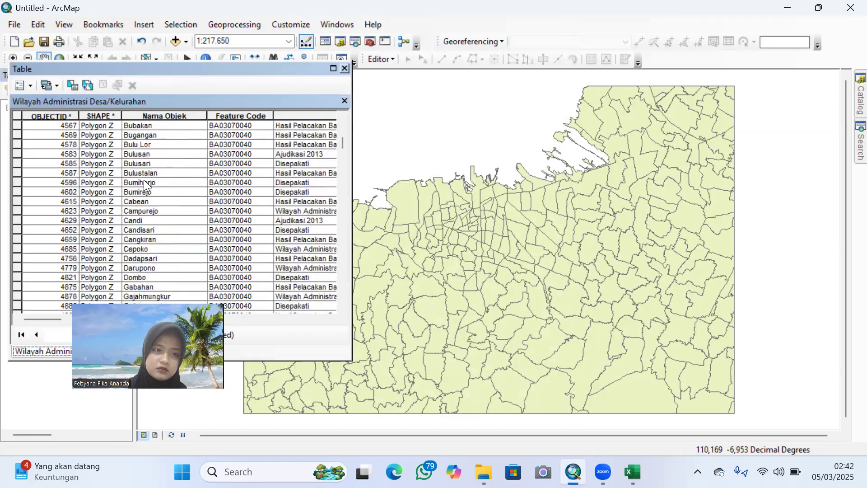
scroll(144, 179, "down", 8)
scroll(144, 180, "up", 20)
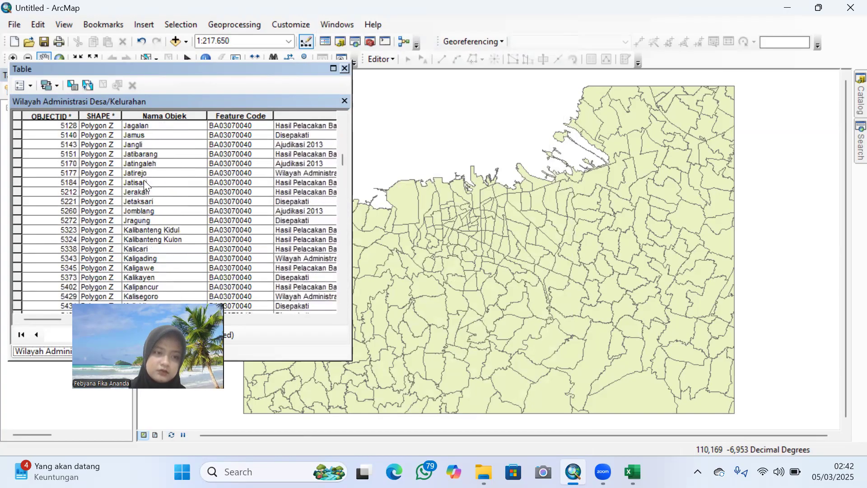
scroll(144, 180, "up", 3)
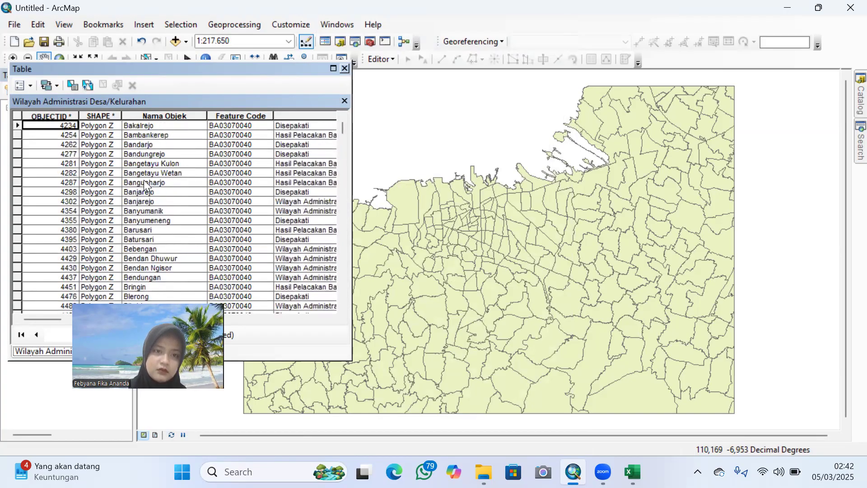
left_click(345, 70)
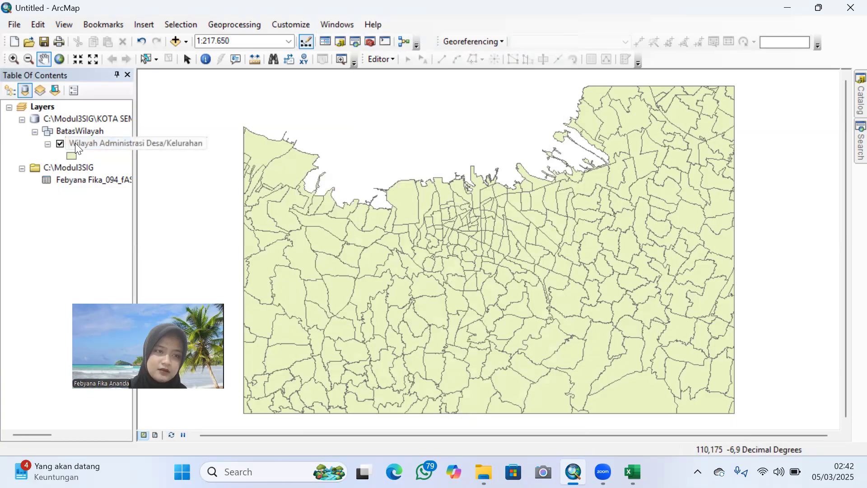
Step: Export the village features to C:\Modul3SIG\Export_SMG.shp and add it to the map
right_click(75, 143)
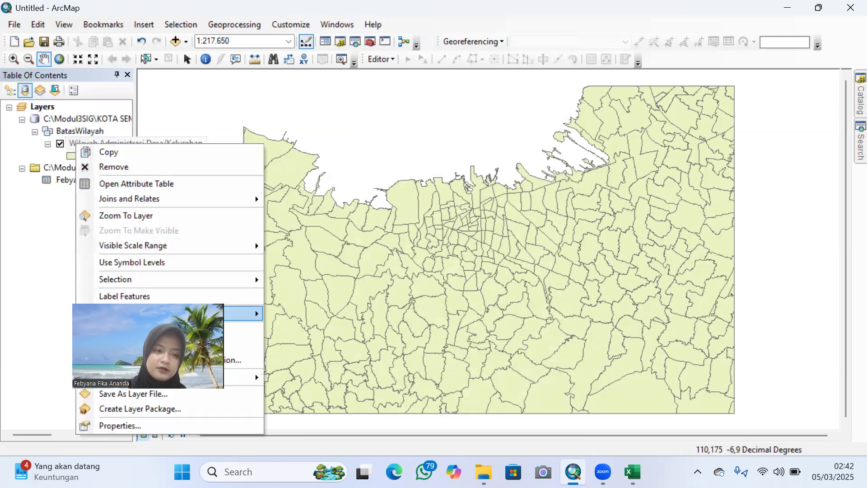
mouse_move(241, 377)
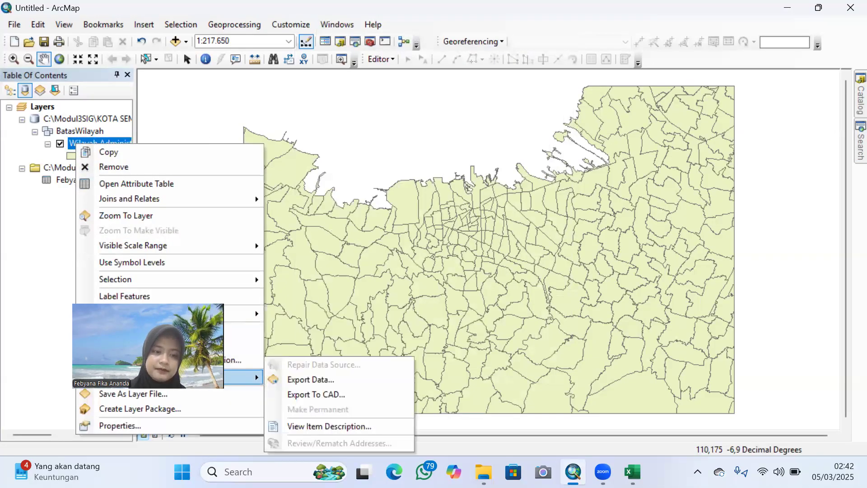
left_click(299, 380)
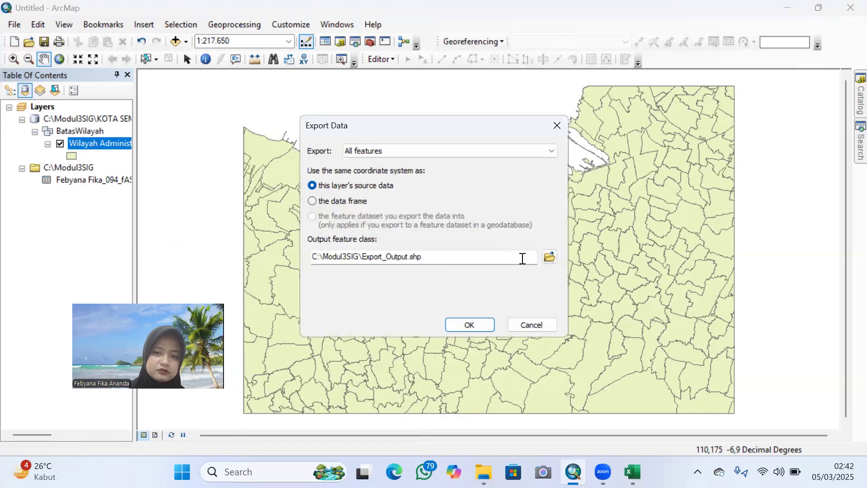
left_click(550, 256)
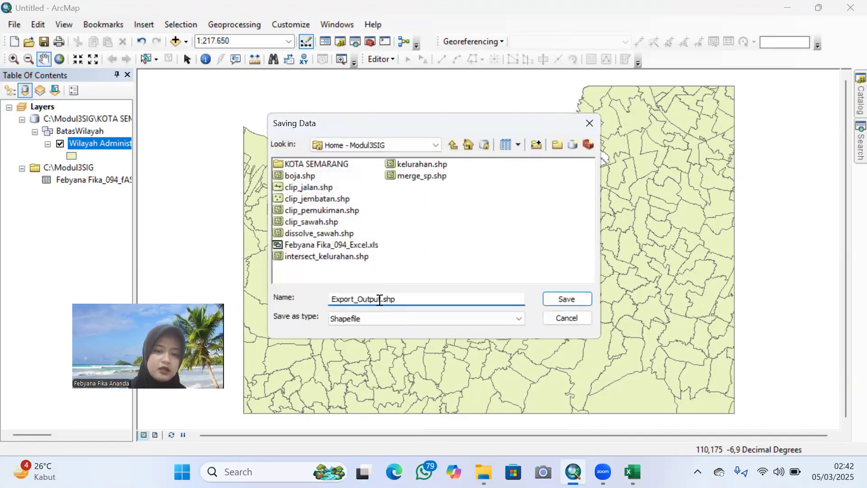
left_click_drag(381, 299, 330, 299)
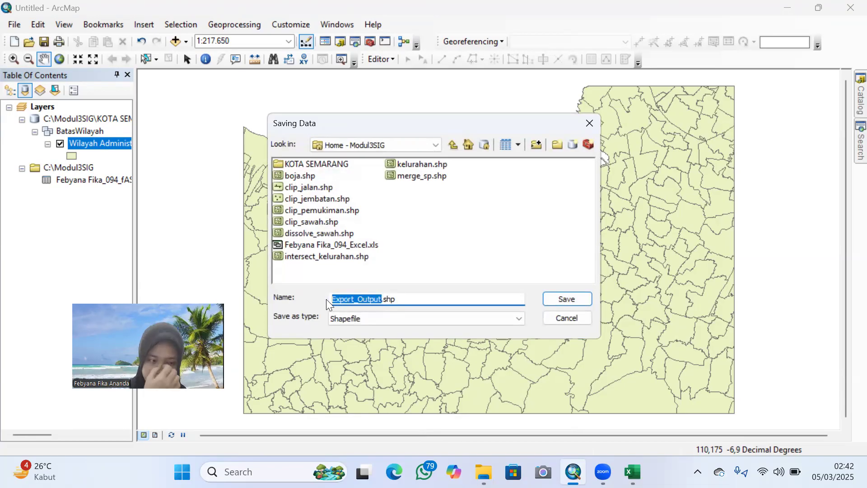
double_click(364, 300)
left_click(381, 300)
key("BackSpace")
key("BackSpace")
key("BackSpace")
key("BackSpace")
key("BackSpace")
key("BackSpace")
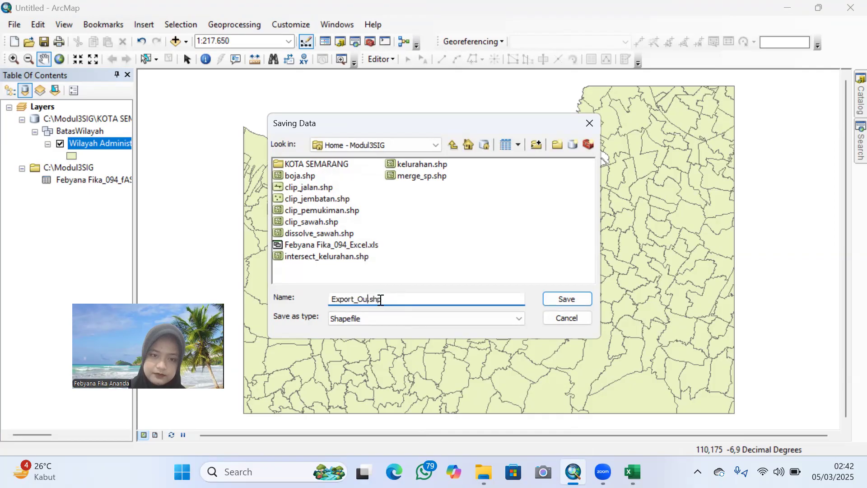
type("SMG")
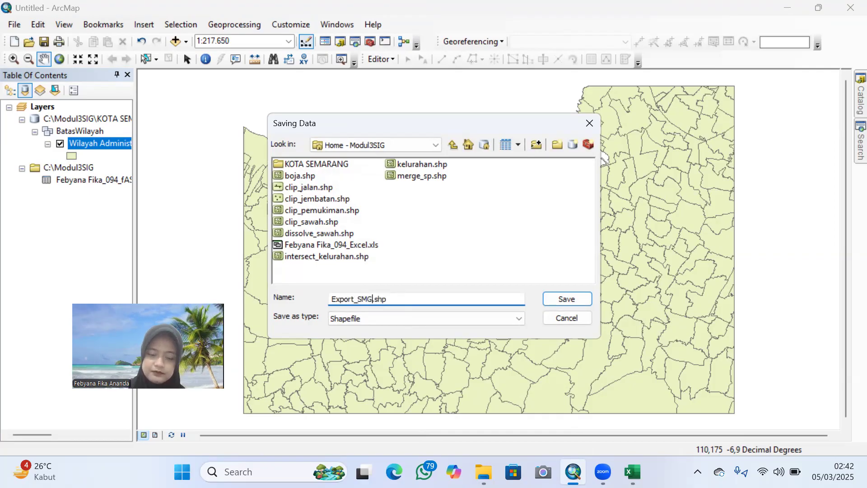
left_click(552, 299)
left_click(459, 325)
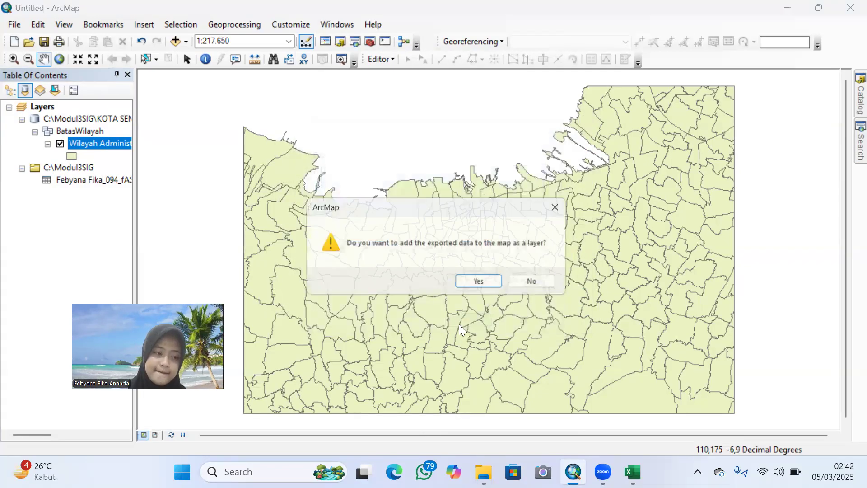
left_click(470, 281)
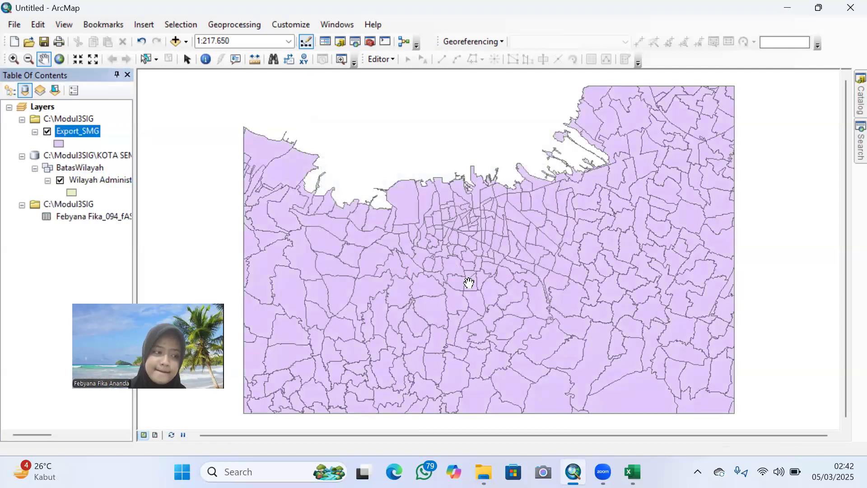
Step: Open the Export_SMG attribute table and its Select By Attributes query builder
right_click(91, 134)
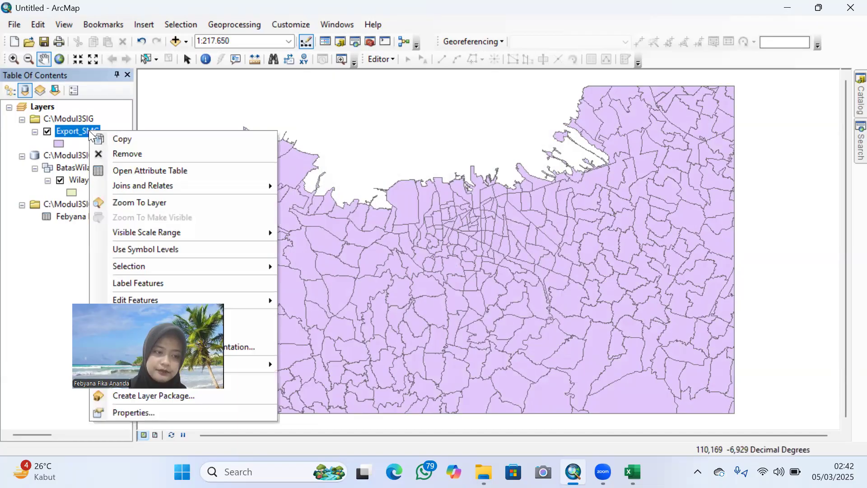
left_click(121, 174)
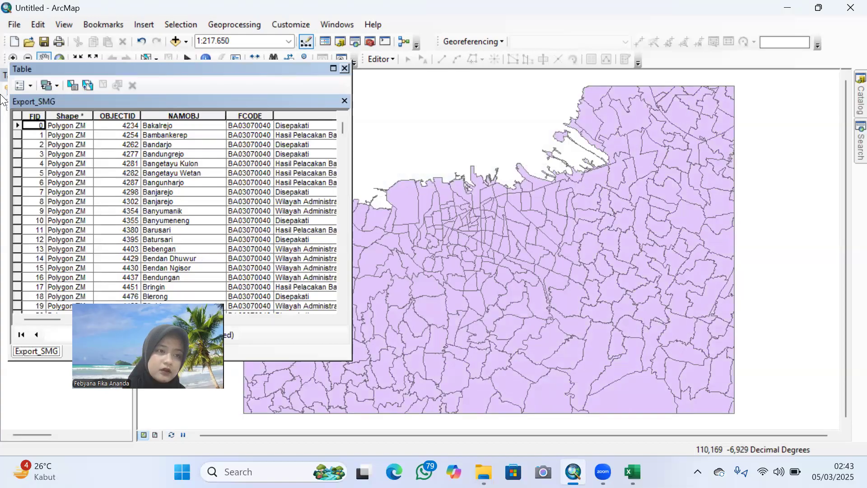
left_click(26, 85)
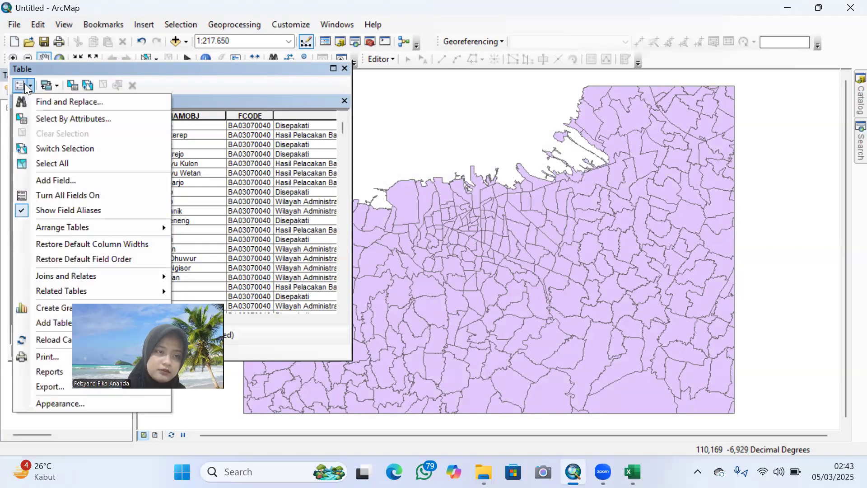
left_click(37, 118)
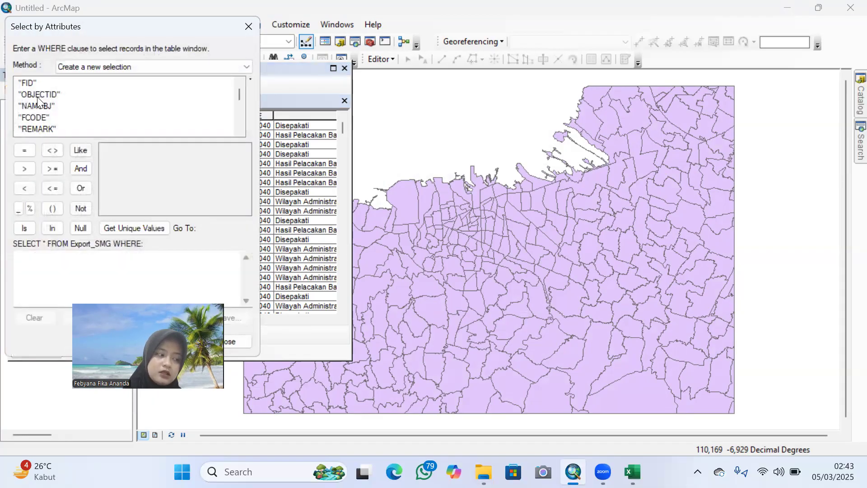
scroll(43, 94, "down", 7)
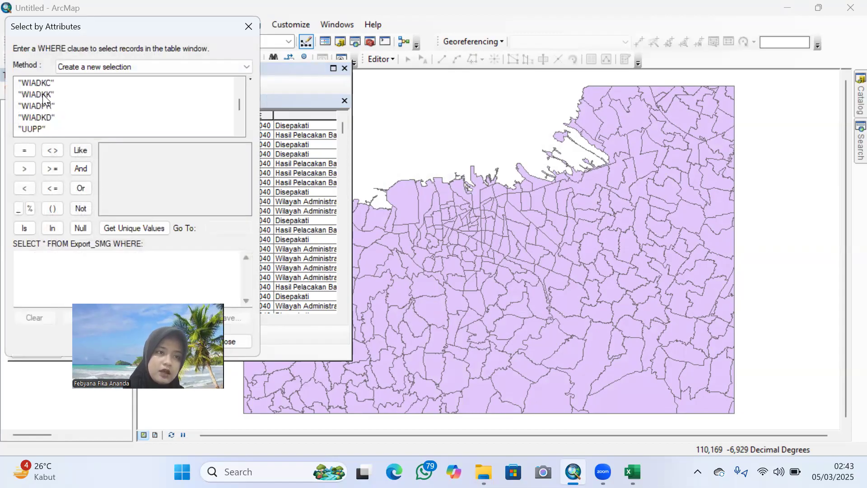
scroll(51, 110, "up", 1)
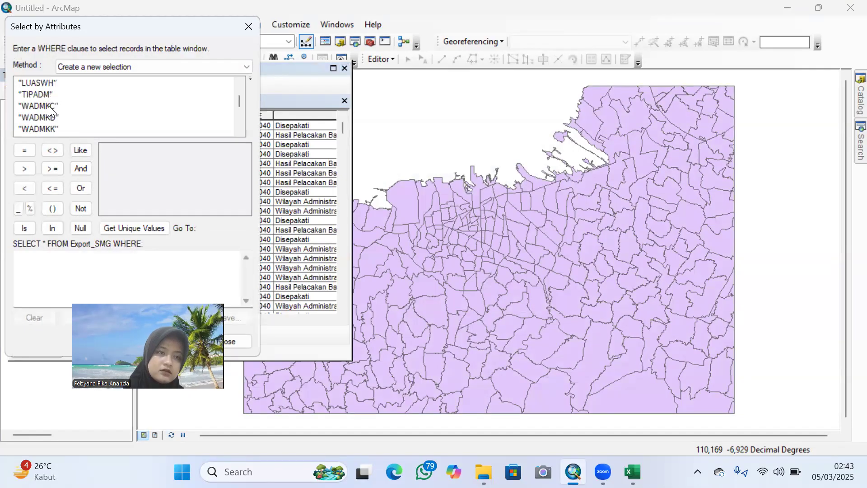
Step: Apply the query "WADMKC" = 'Boja' to select the 16 Boja villages
left_click(49, 106)
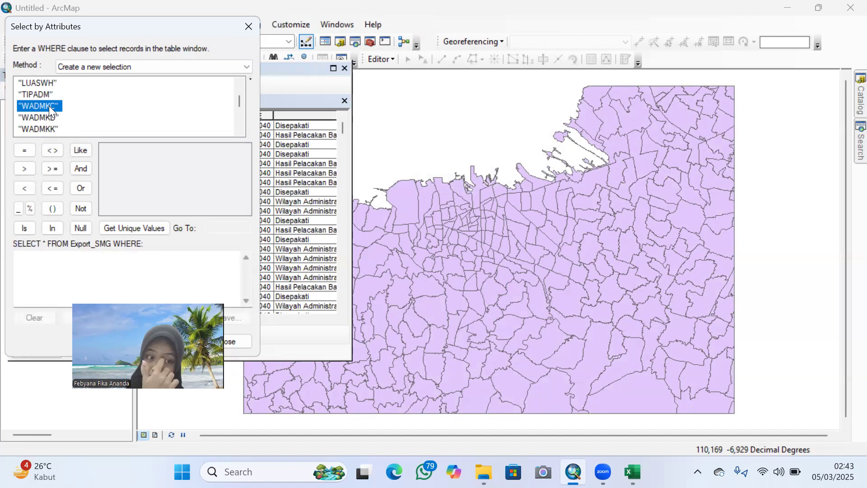
double_click(49, 106)
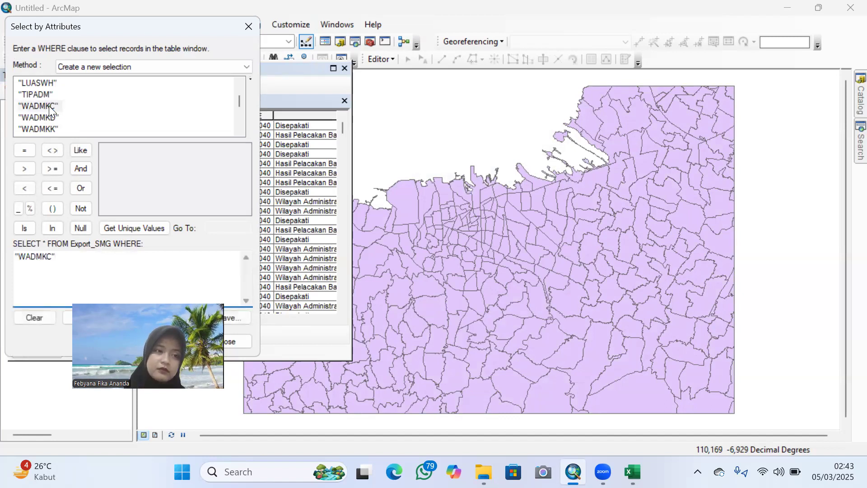
left_click(25, 150)
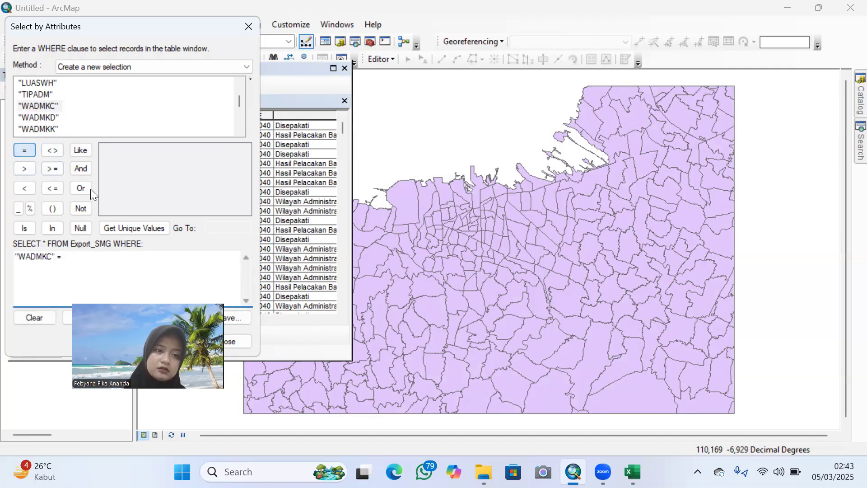
left_click(141, 228)
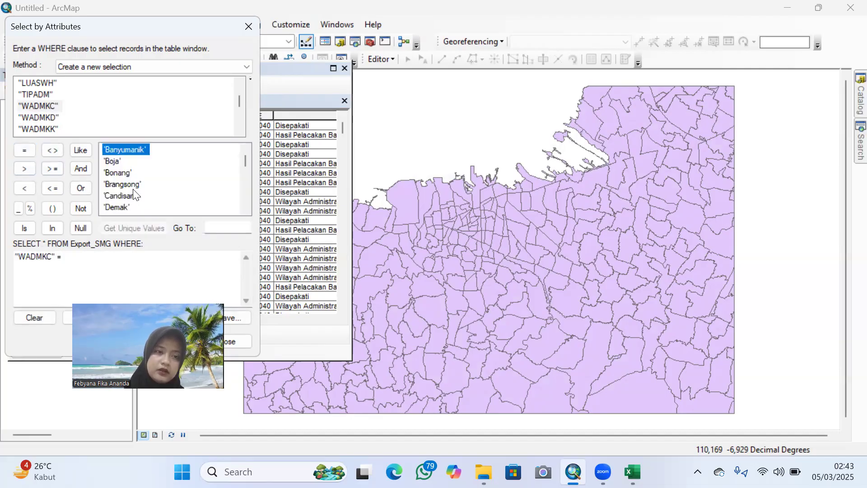
left_click(108, 161)
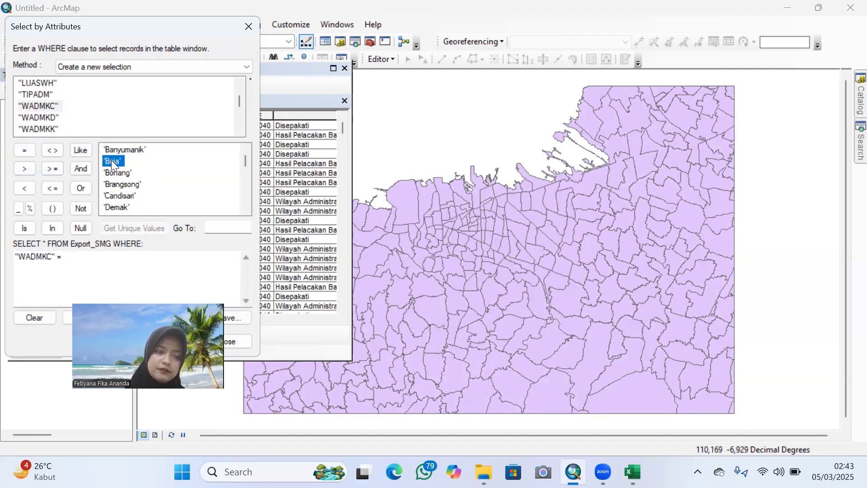
double_click(108, 162)
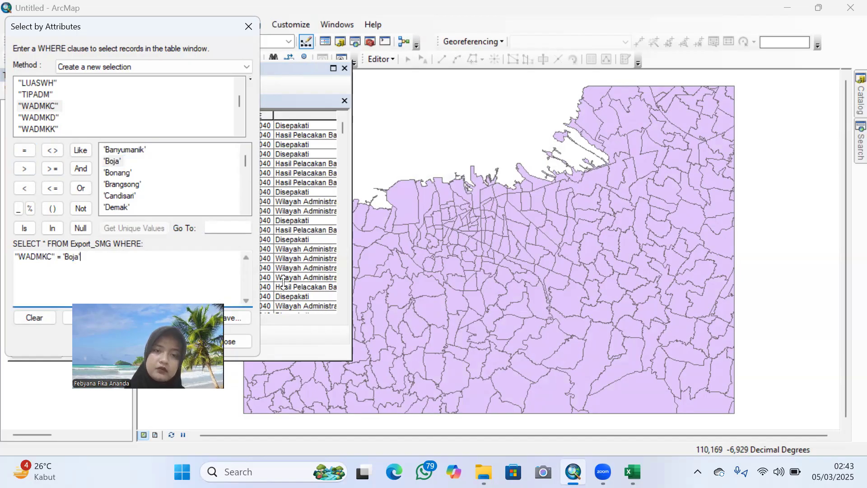
left_click(172, 341)
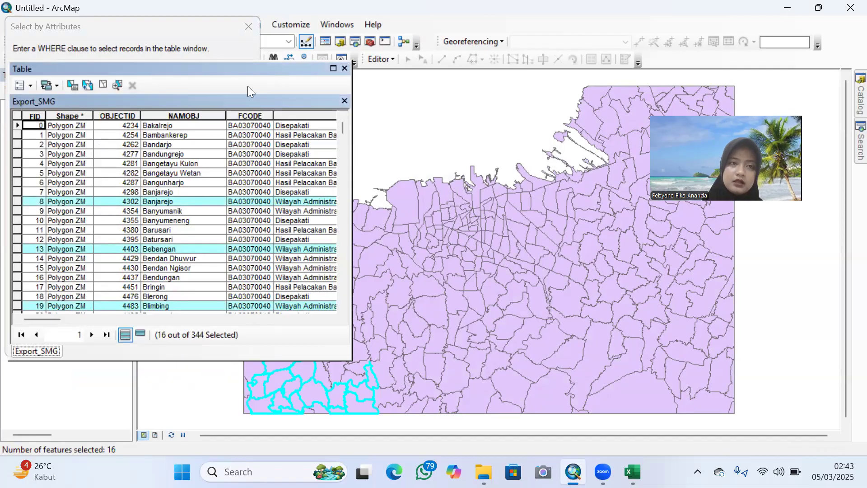
left_click_drag(234, 71, 225, 32)
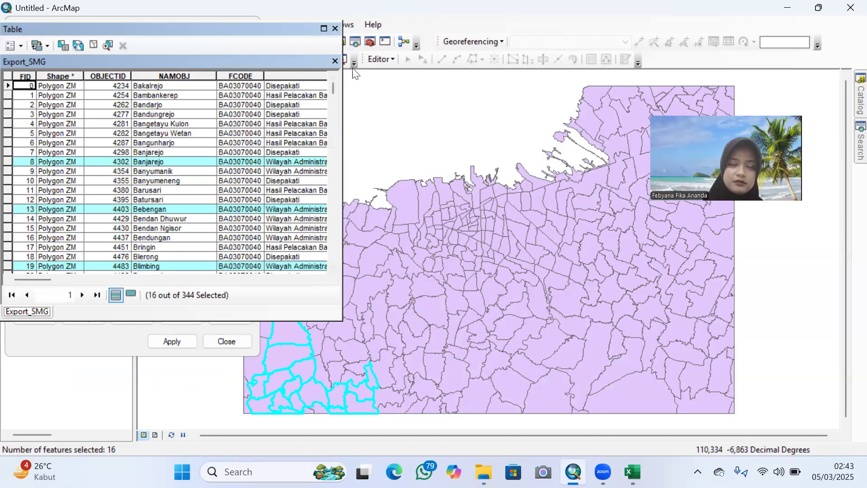
Step: Close the Export_SMG attribute table
left_click(335, 28)
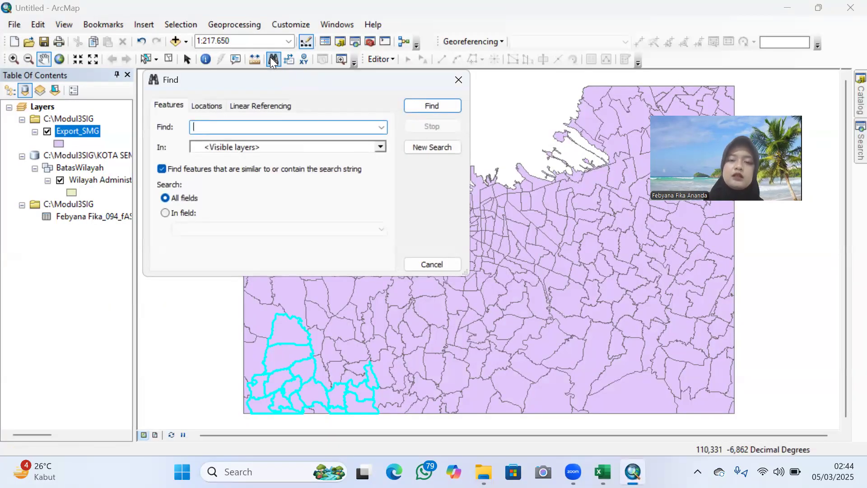
Step: Search the visible layers for BOJA and flash several of the 18 matches on the map
type("BOJA")
key("Return")
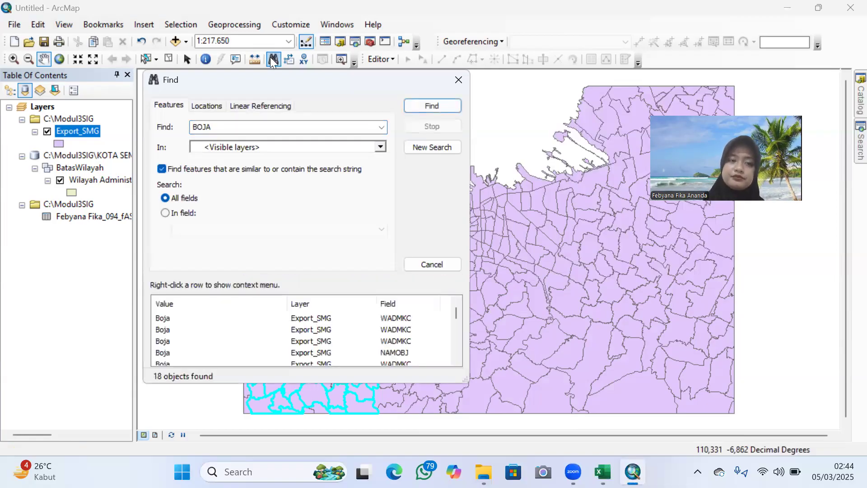
left_click(234, 319)
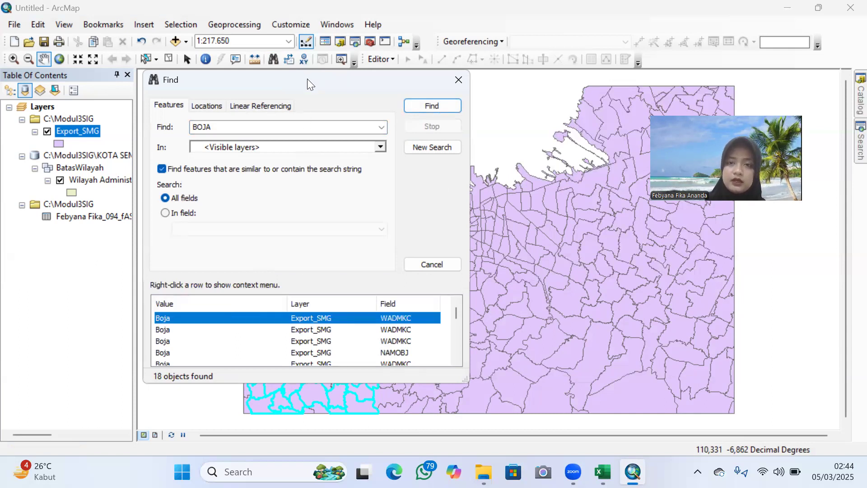
left_click_drag(307, 78, 660, 51)
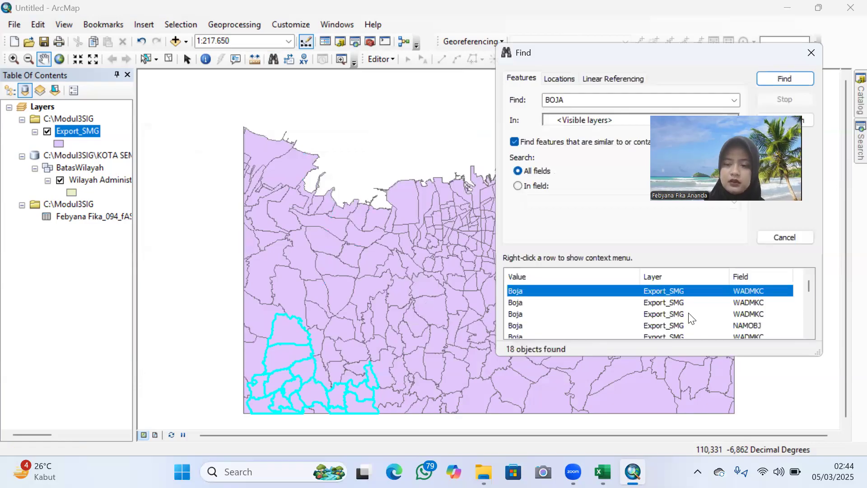
scroll(691, 319, "down", 1)
left_click(653, 325)
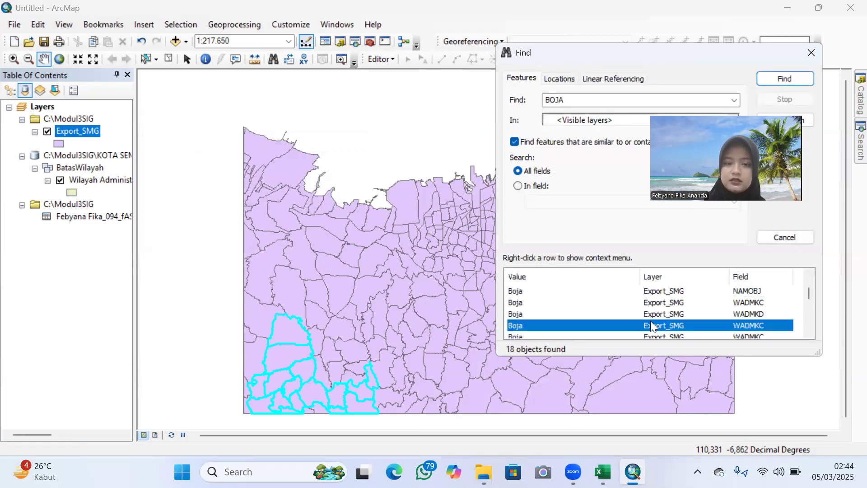
scroll(622, 319, "down", 1)
scroll(623, 322, "down", 1)
scroll(624, 322, "down", 1)
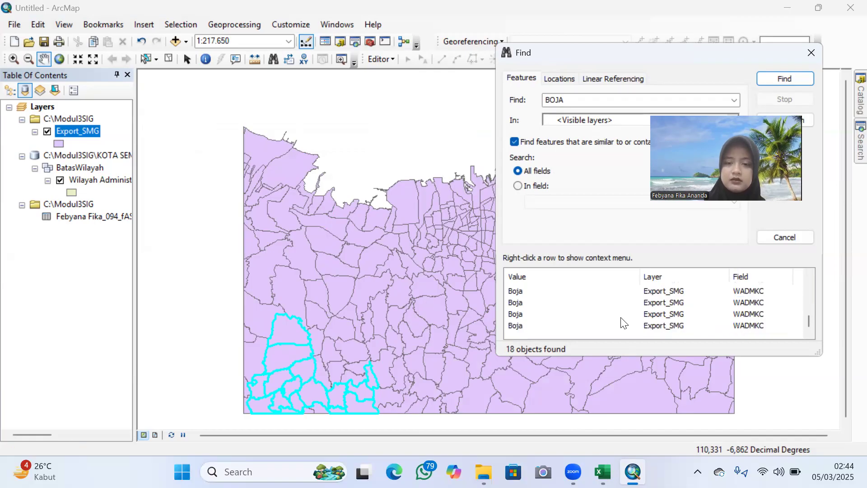
left_click(622, 318)
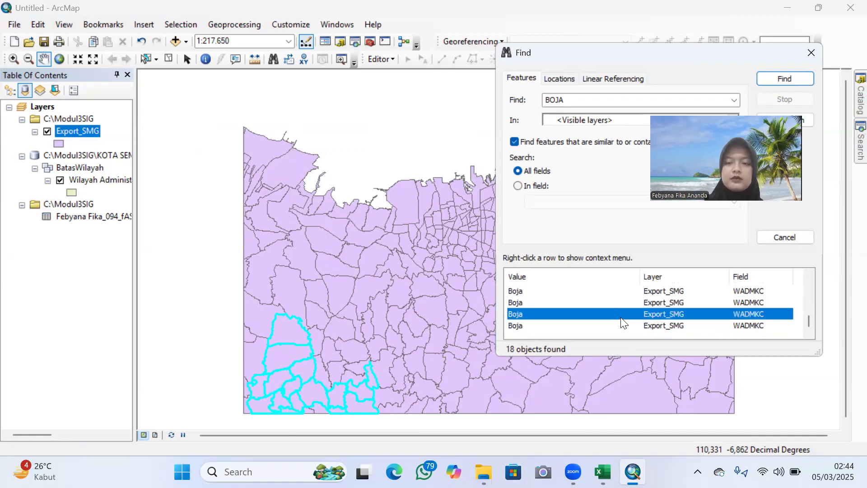